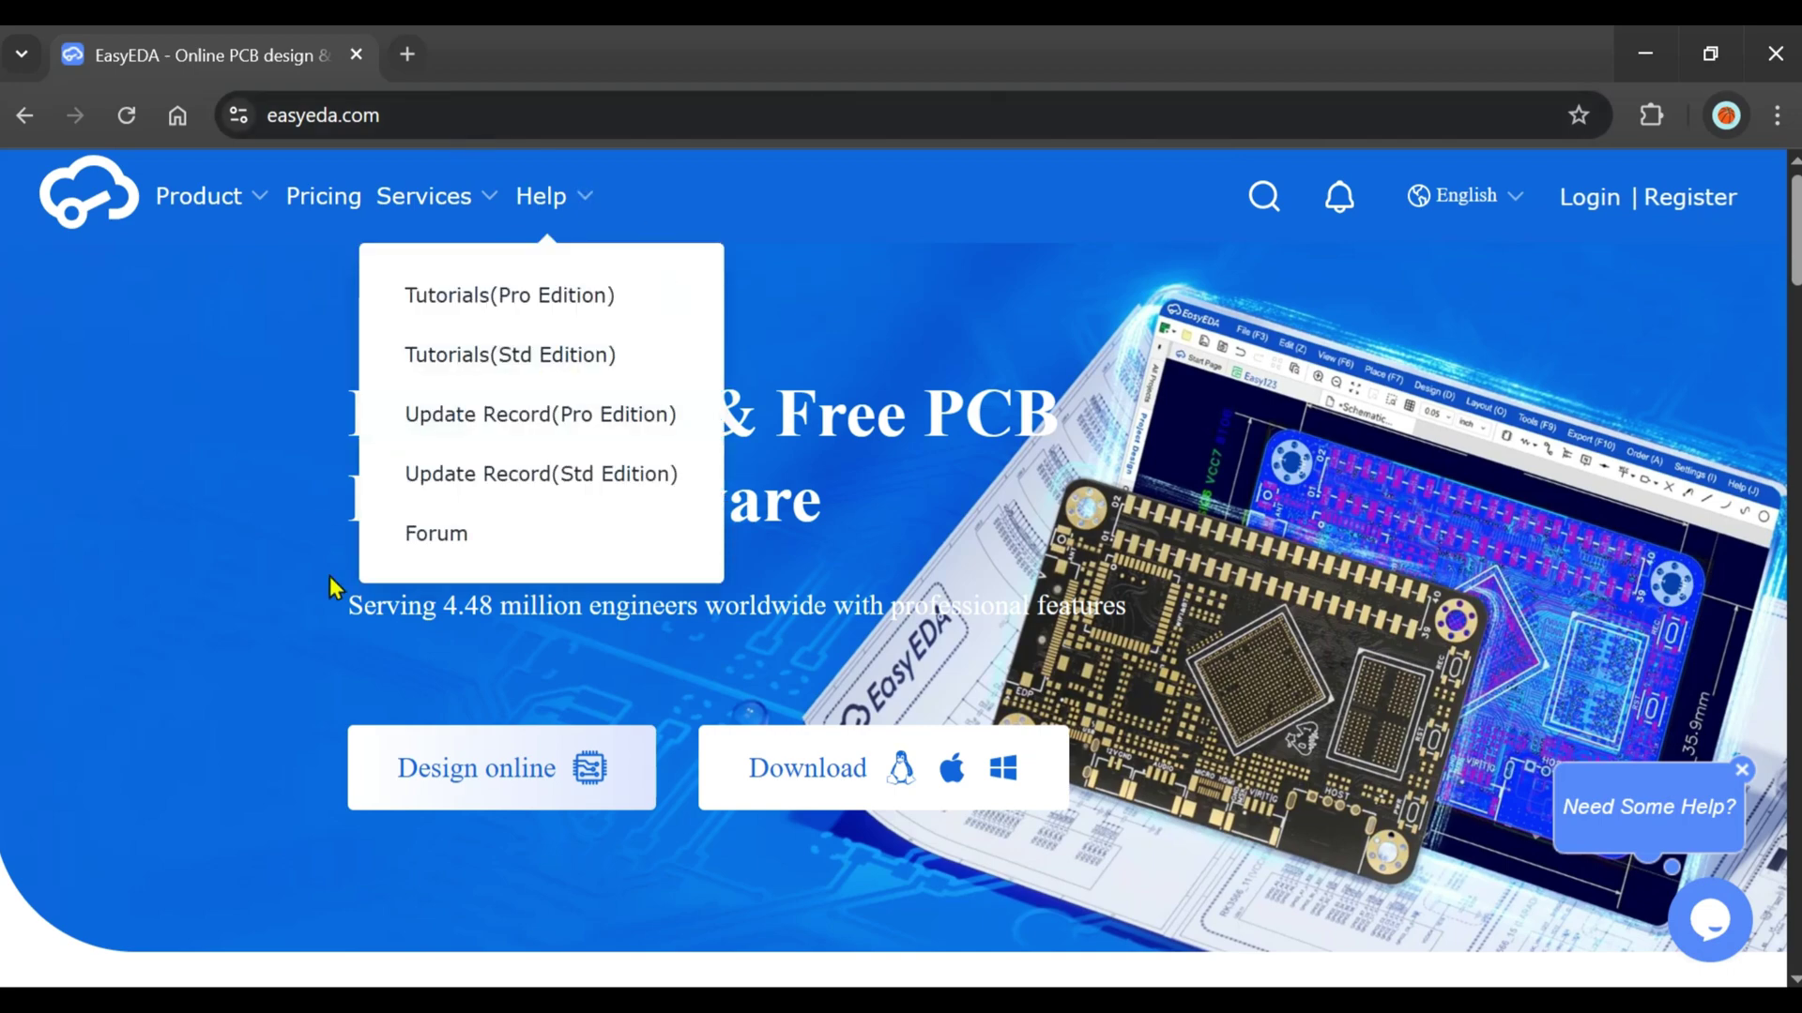
scroll(671, 593, "down", 2)
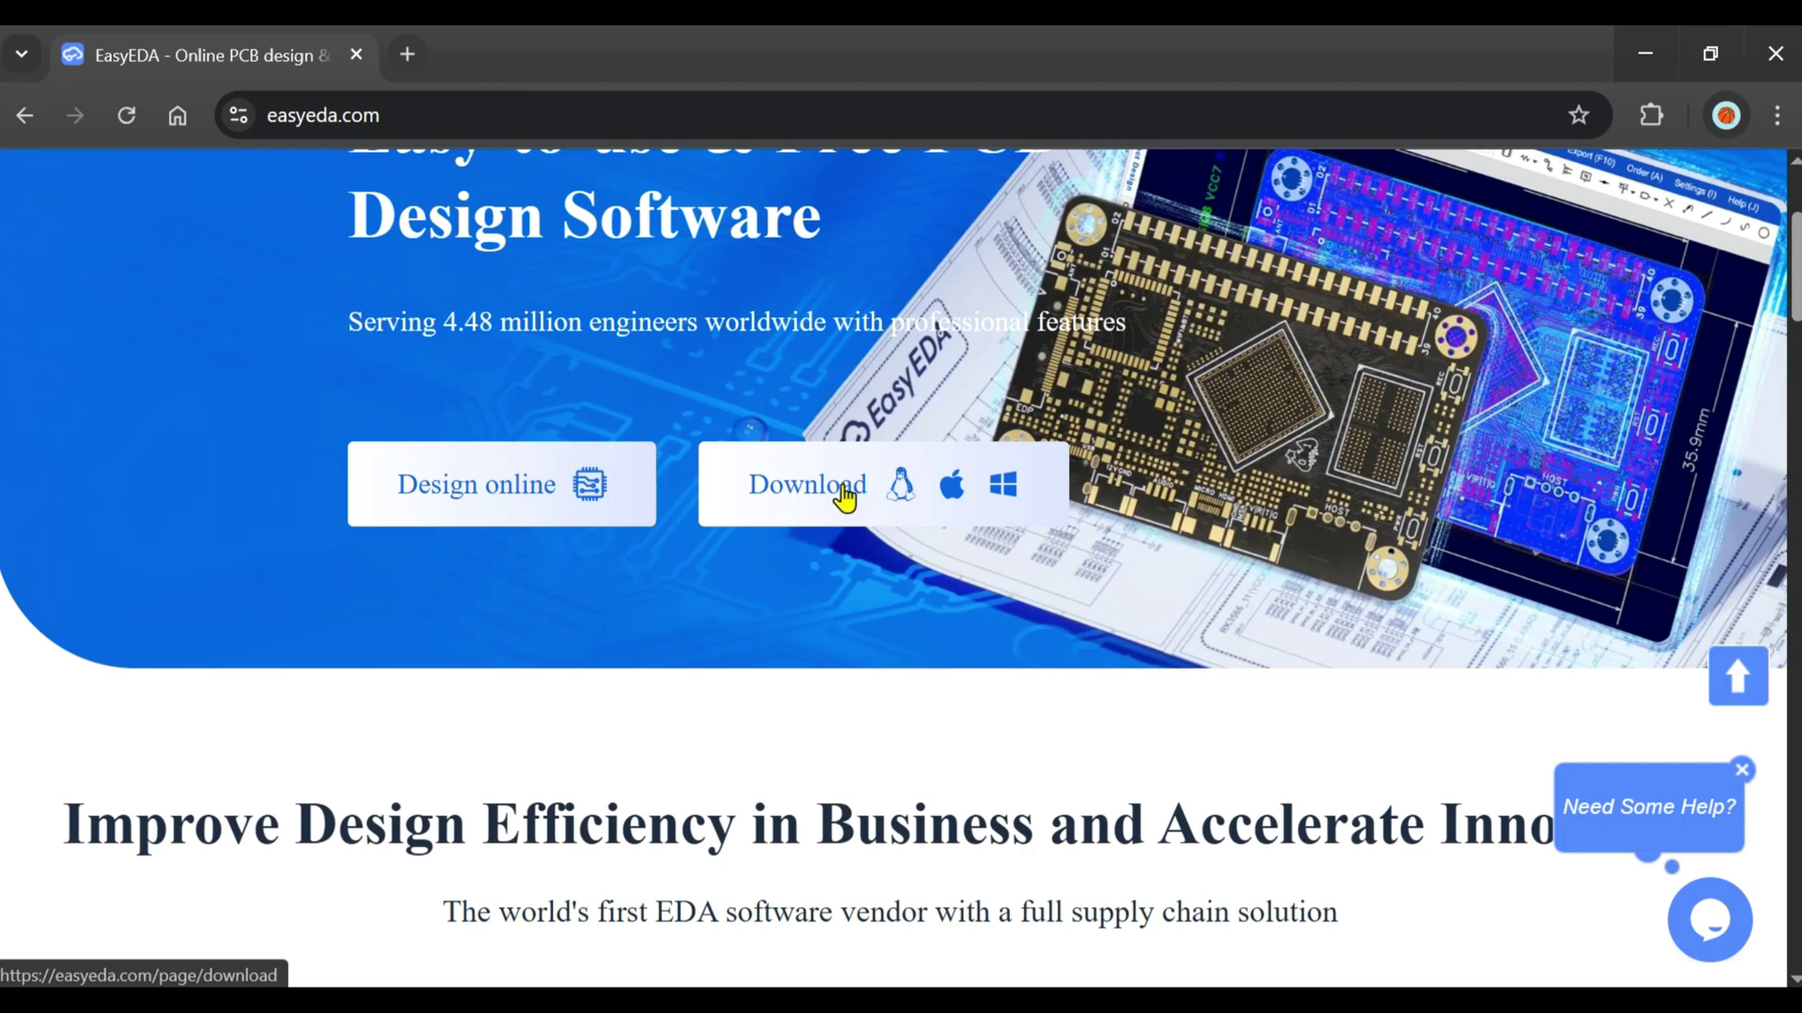
Download easyeda-pro-windows-x64-2.2.39.2.exe from the EasyEDA client download page
left_click(839, 493)
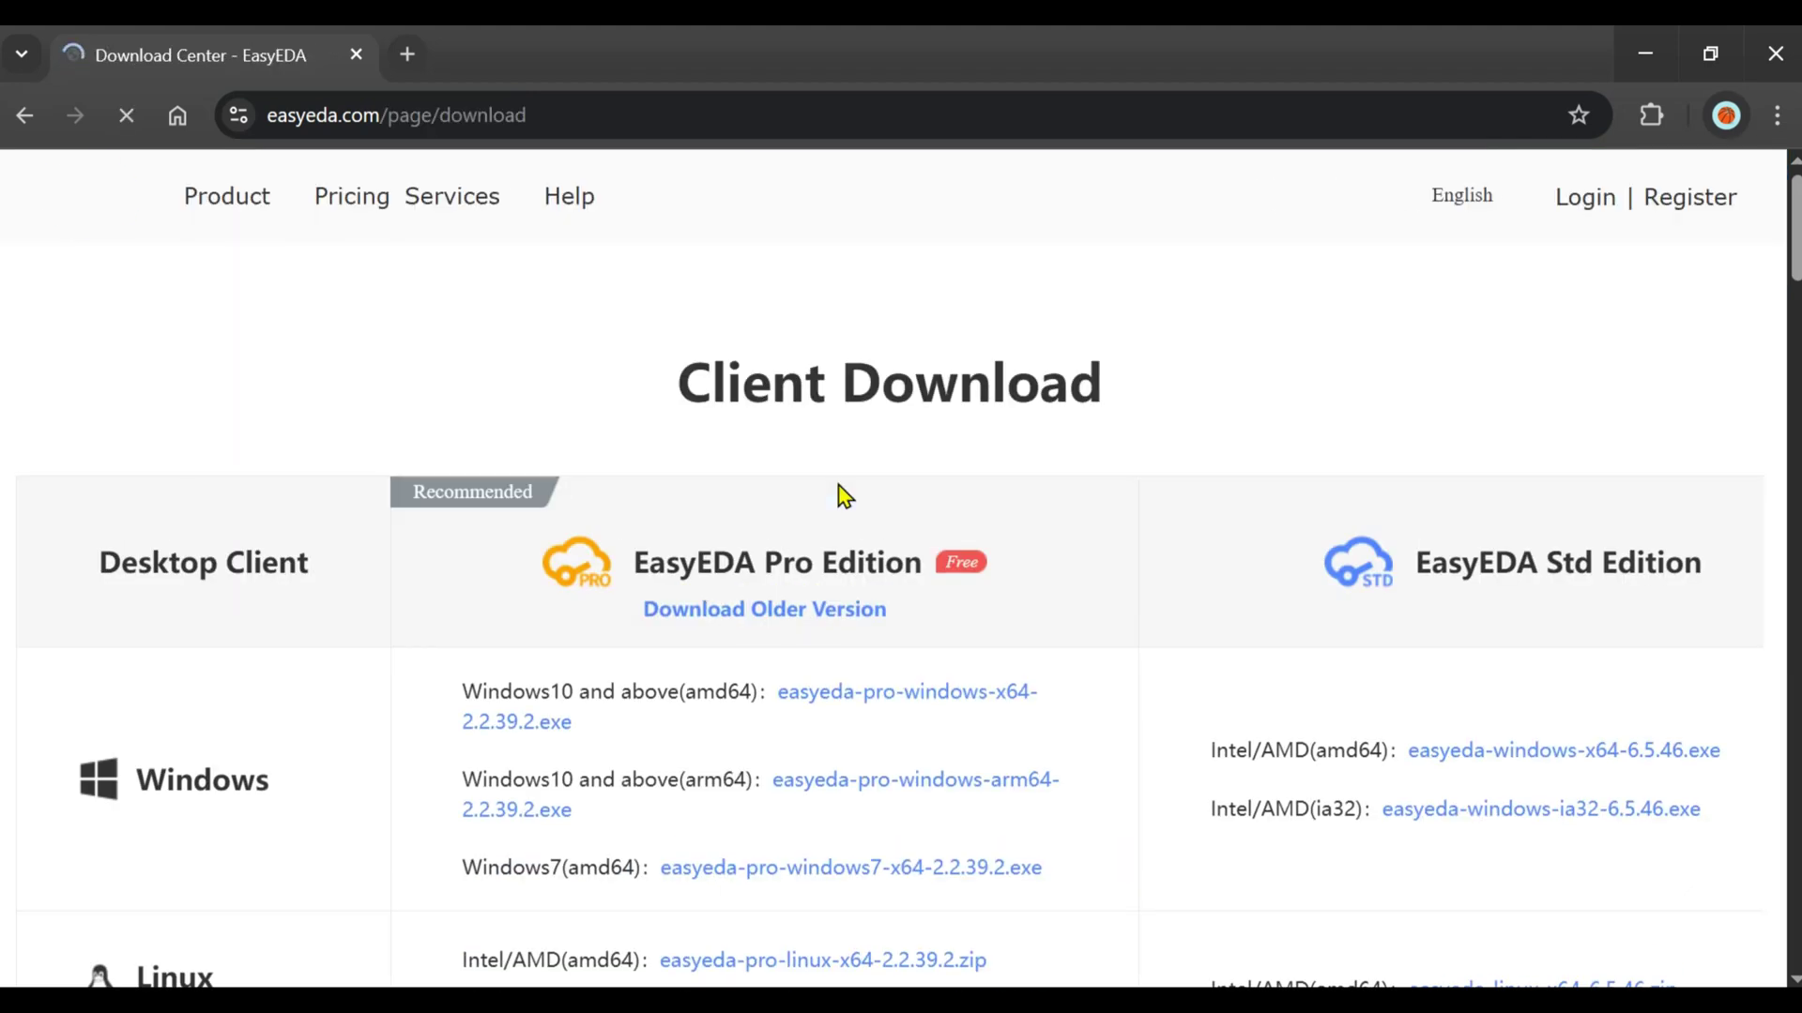
scroll(988, 484, "down", 1)
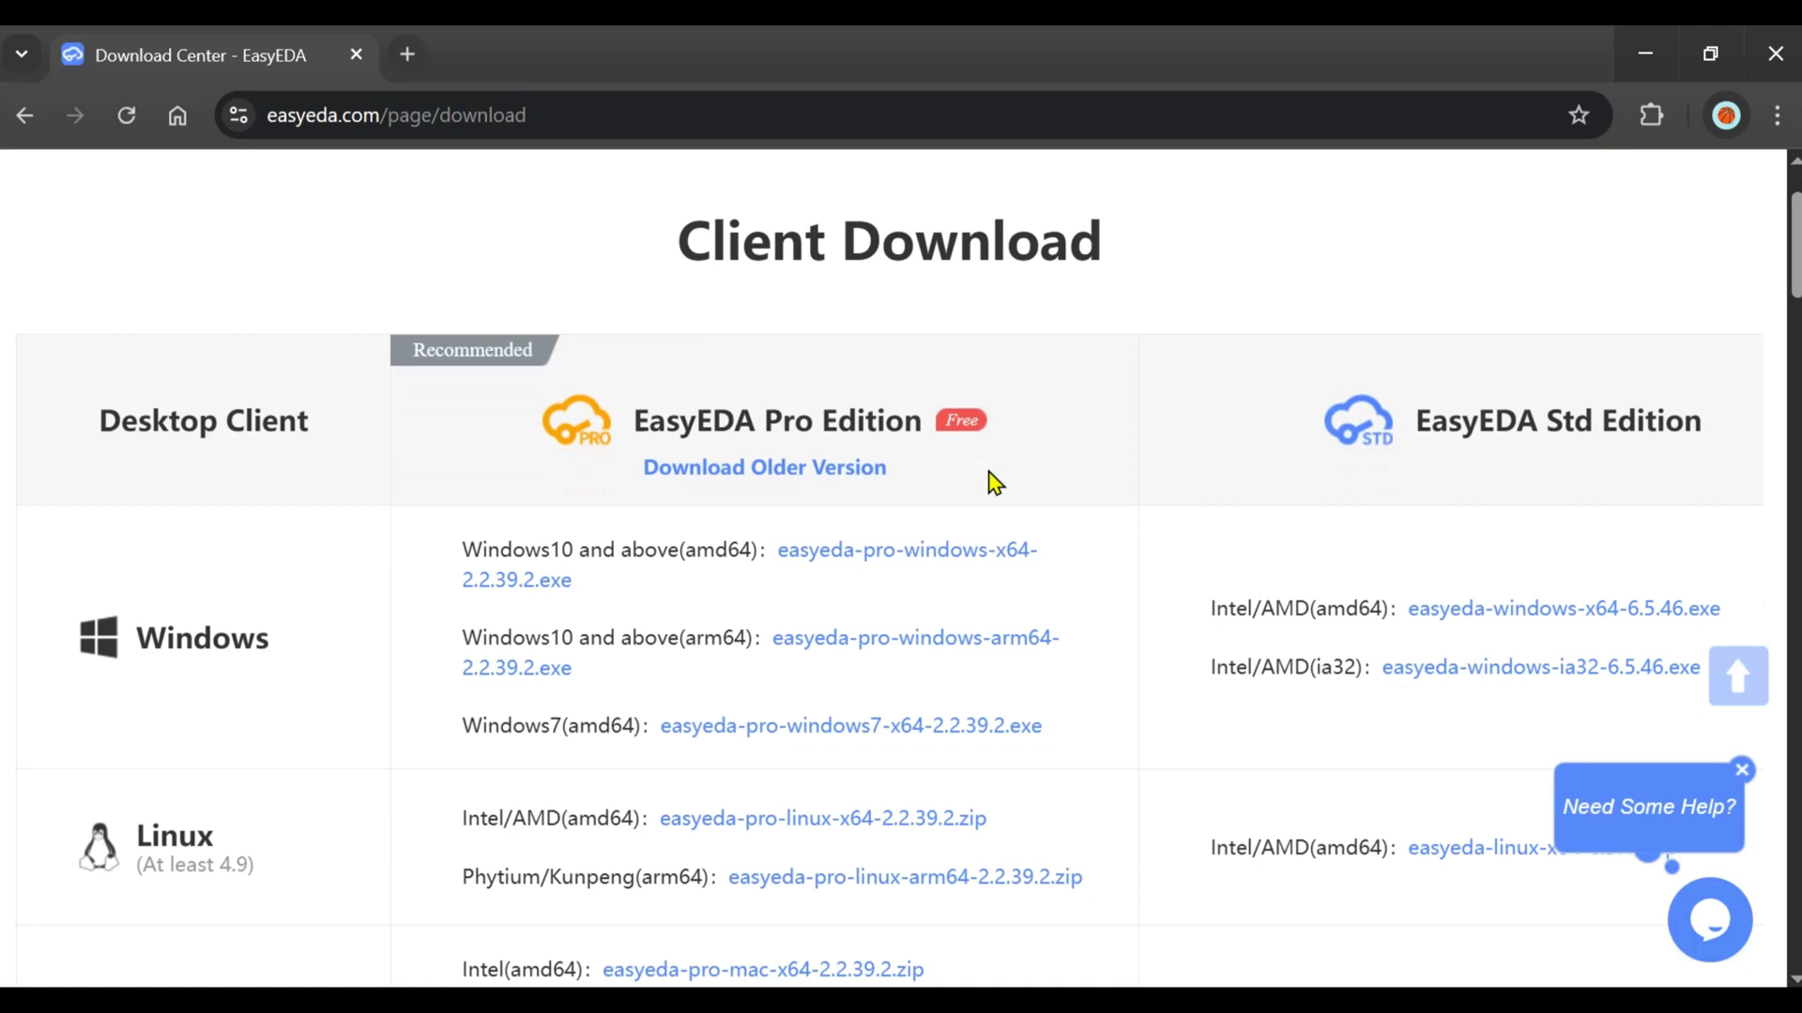
scroll(990, 483, "down", 1)
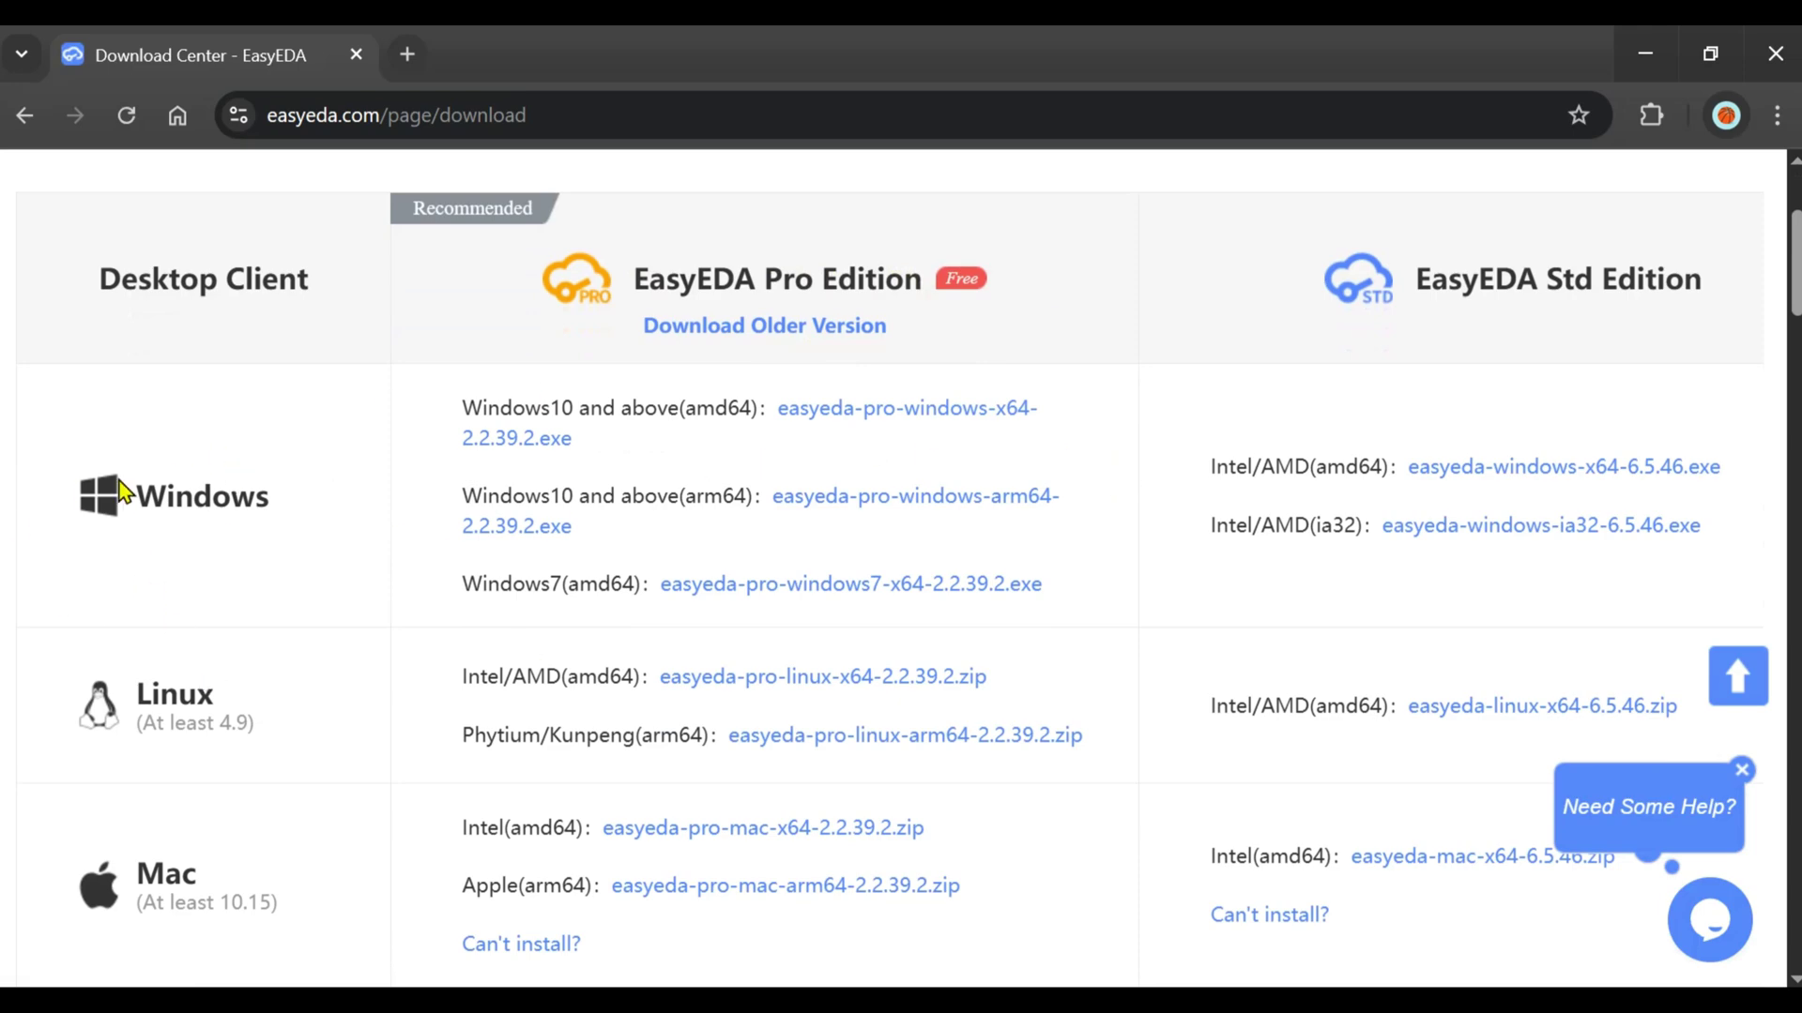
scroll(171, 676, "down", 2)
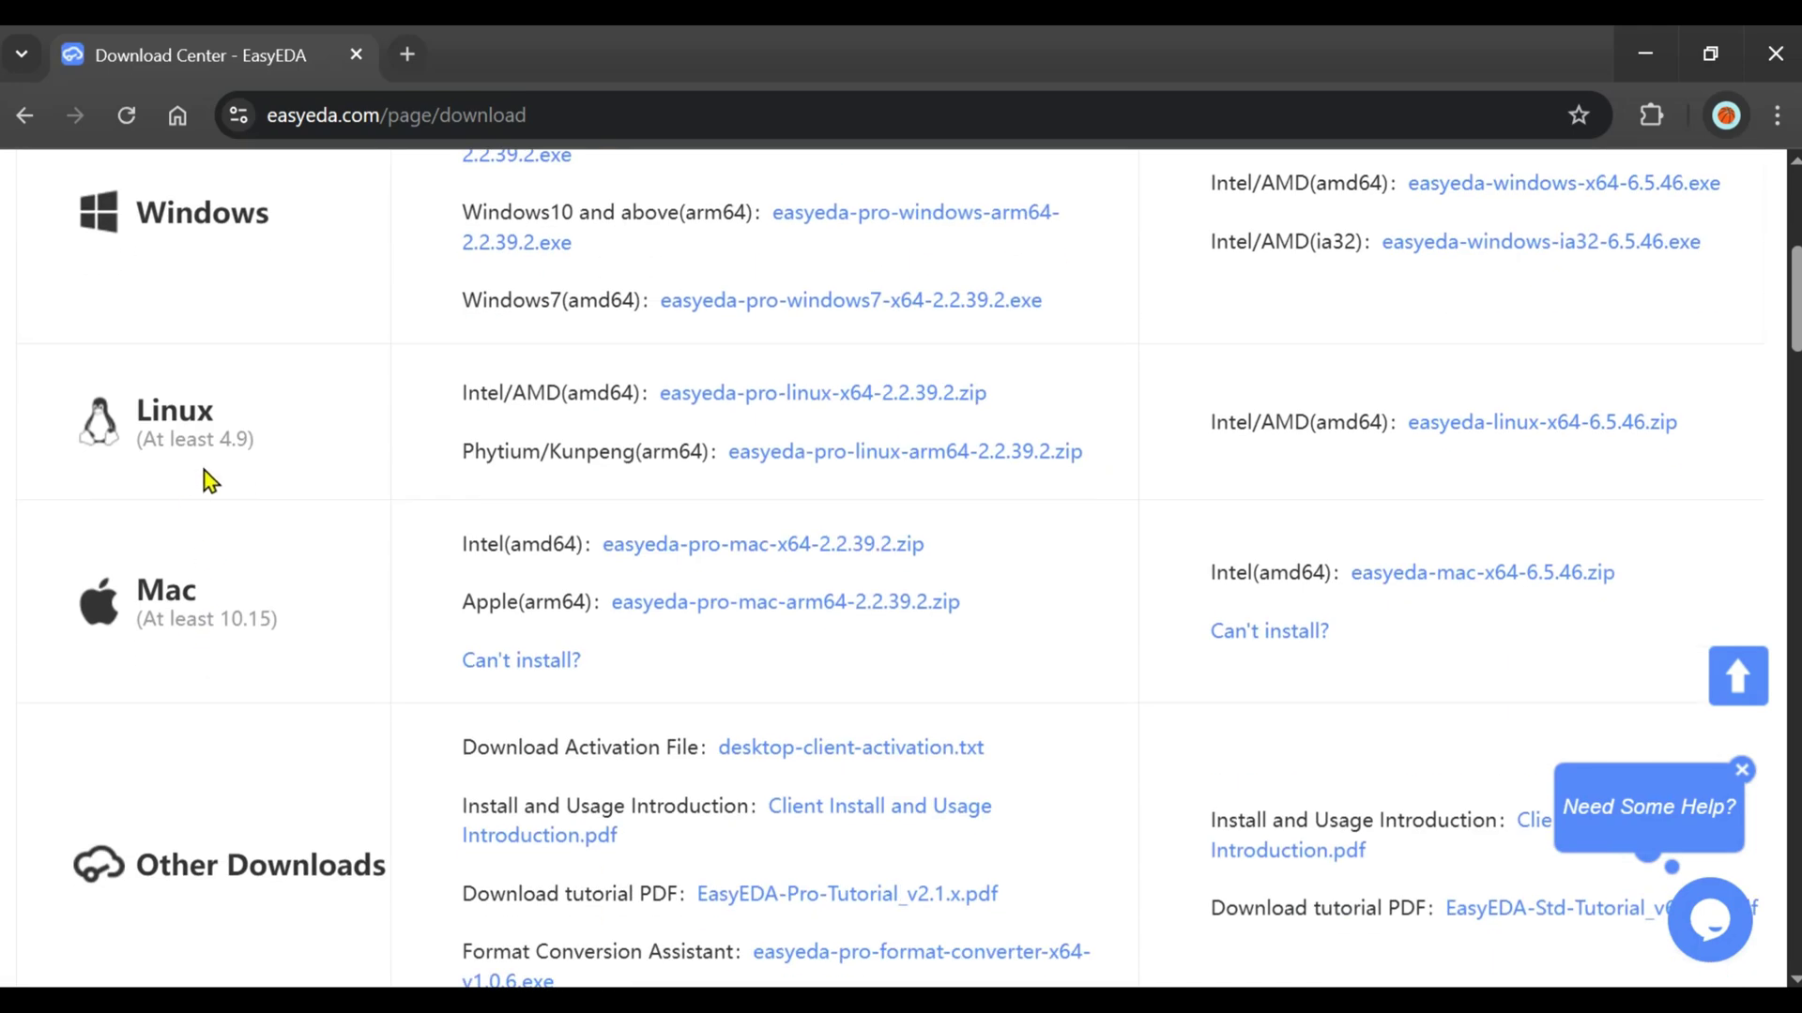
scroll(210, 479, "up", 1)
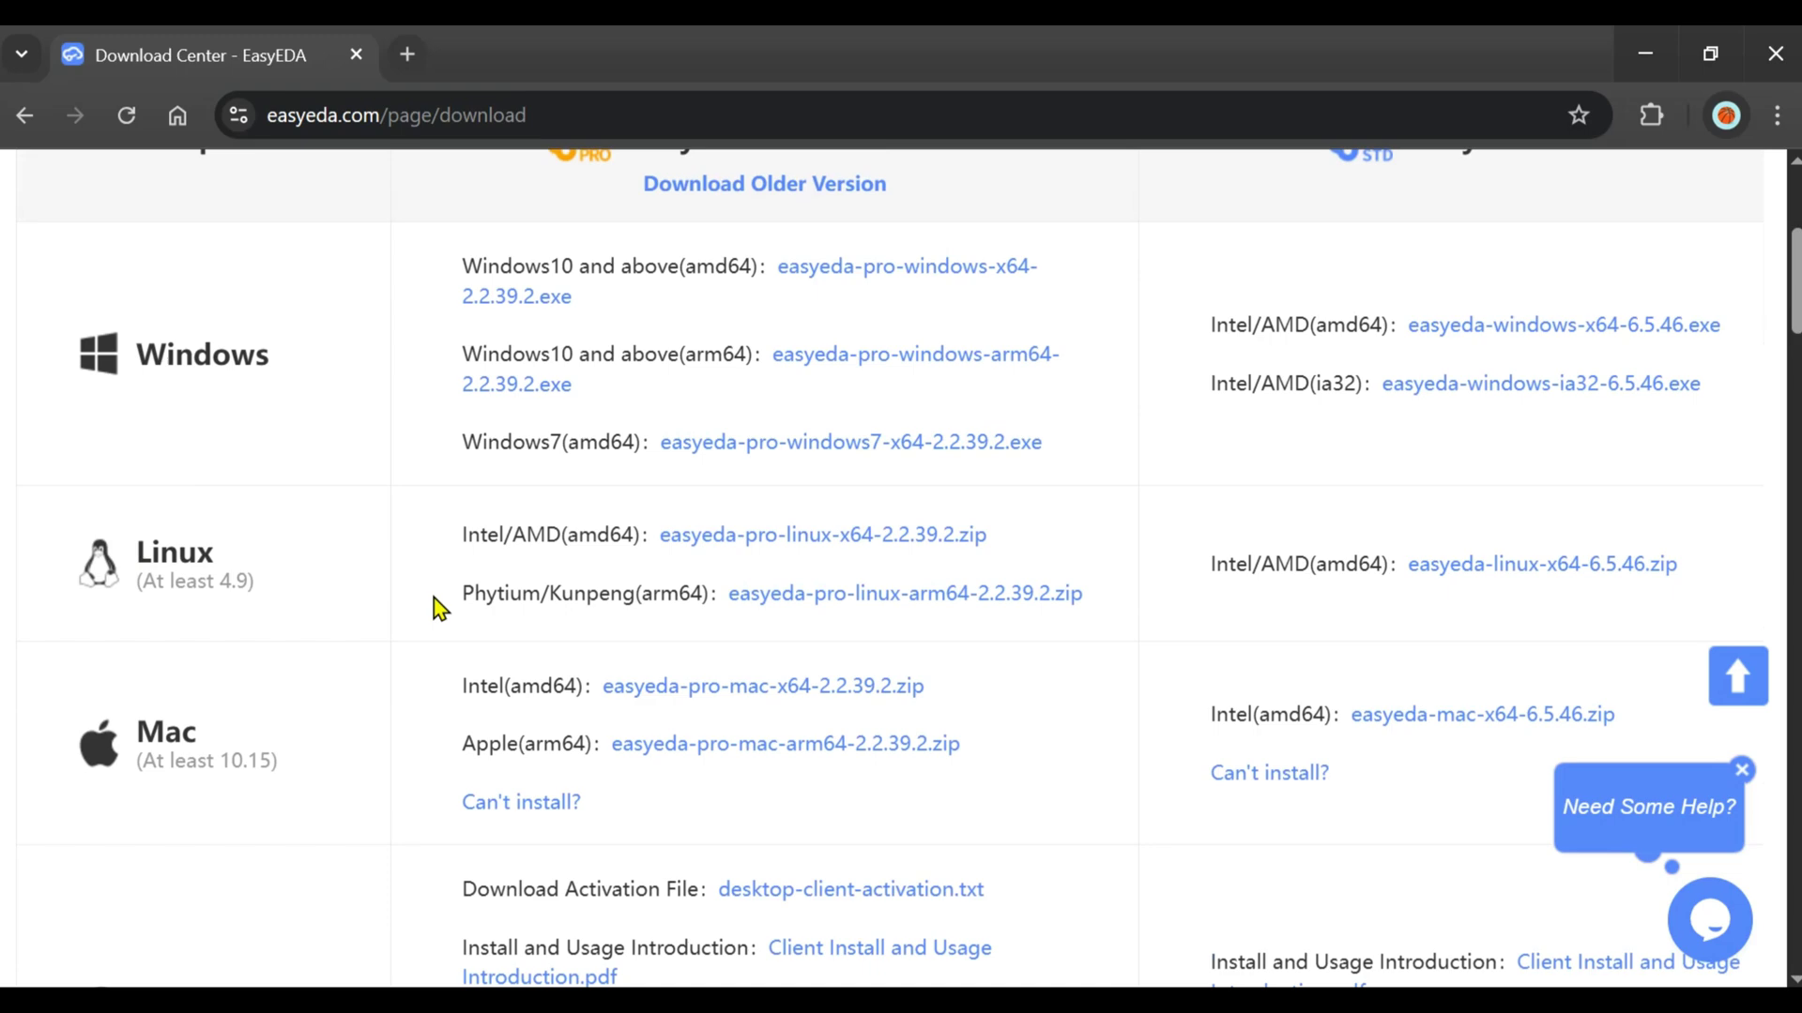
scroll(495, 616, "down", 2)
scroll(496, 616, "down", 1)
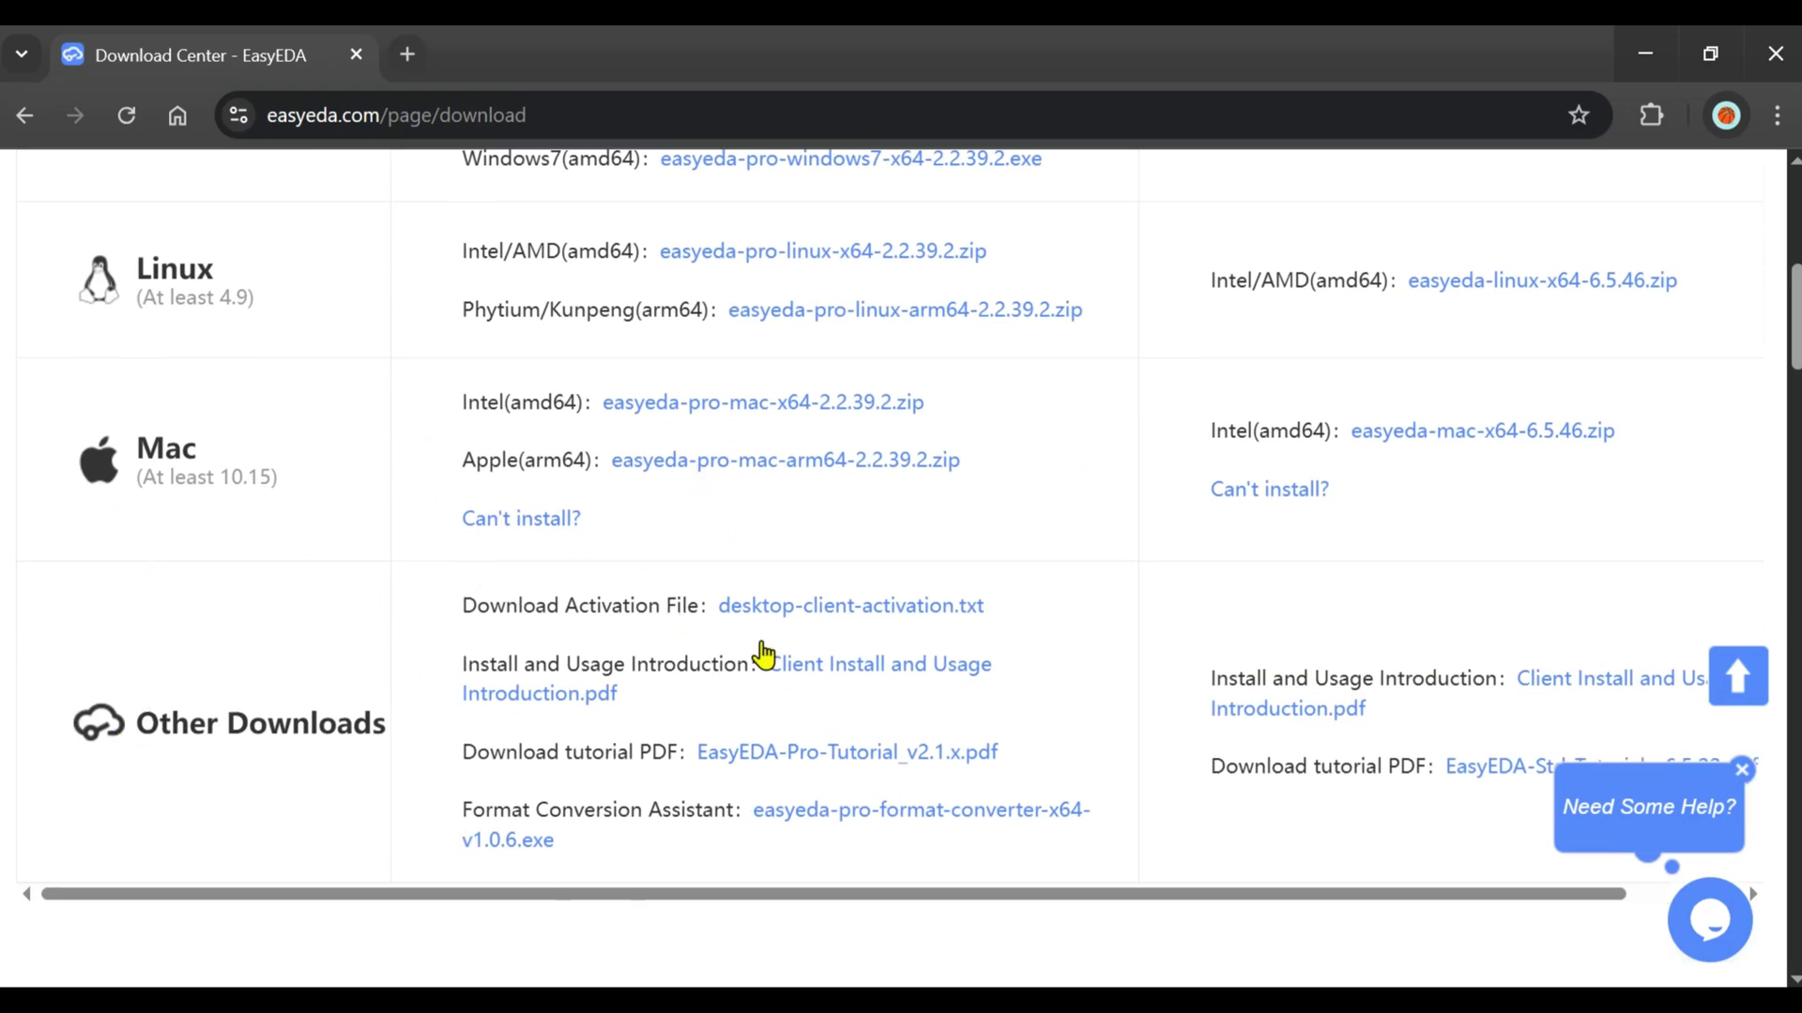
scroll(730, 666, "up", 3)
scroll(357, 592, "up", 1)
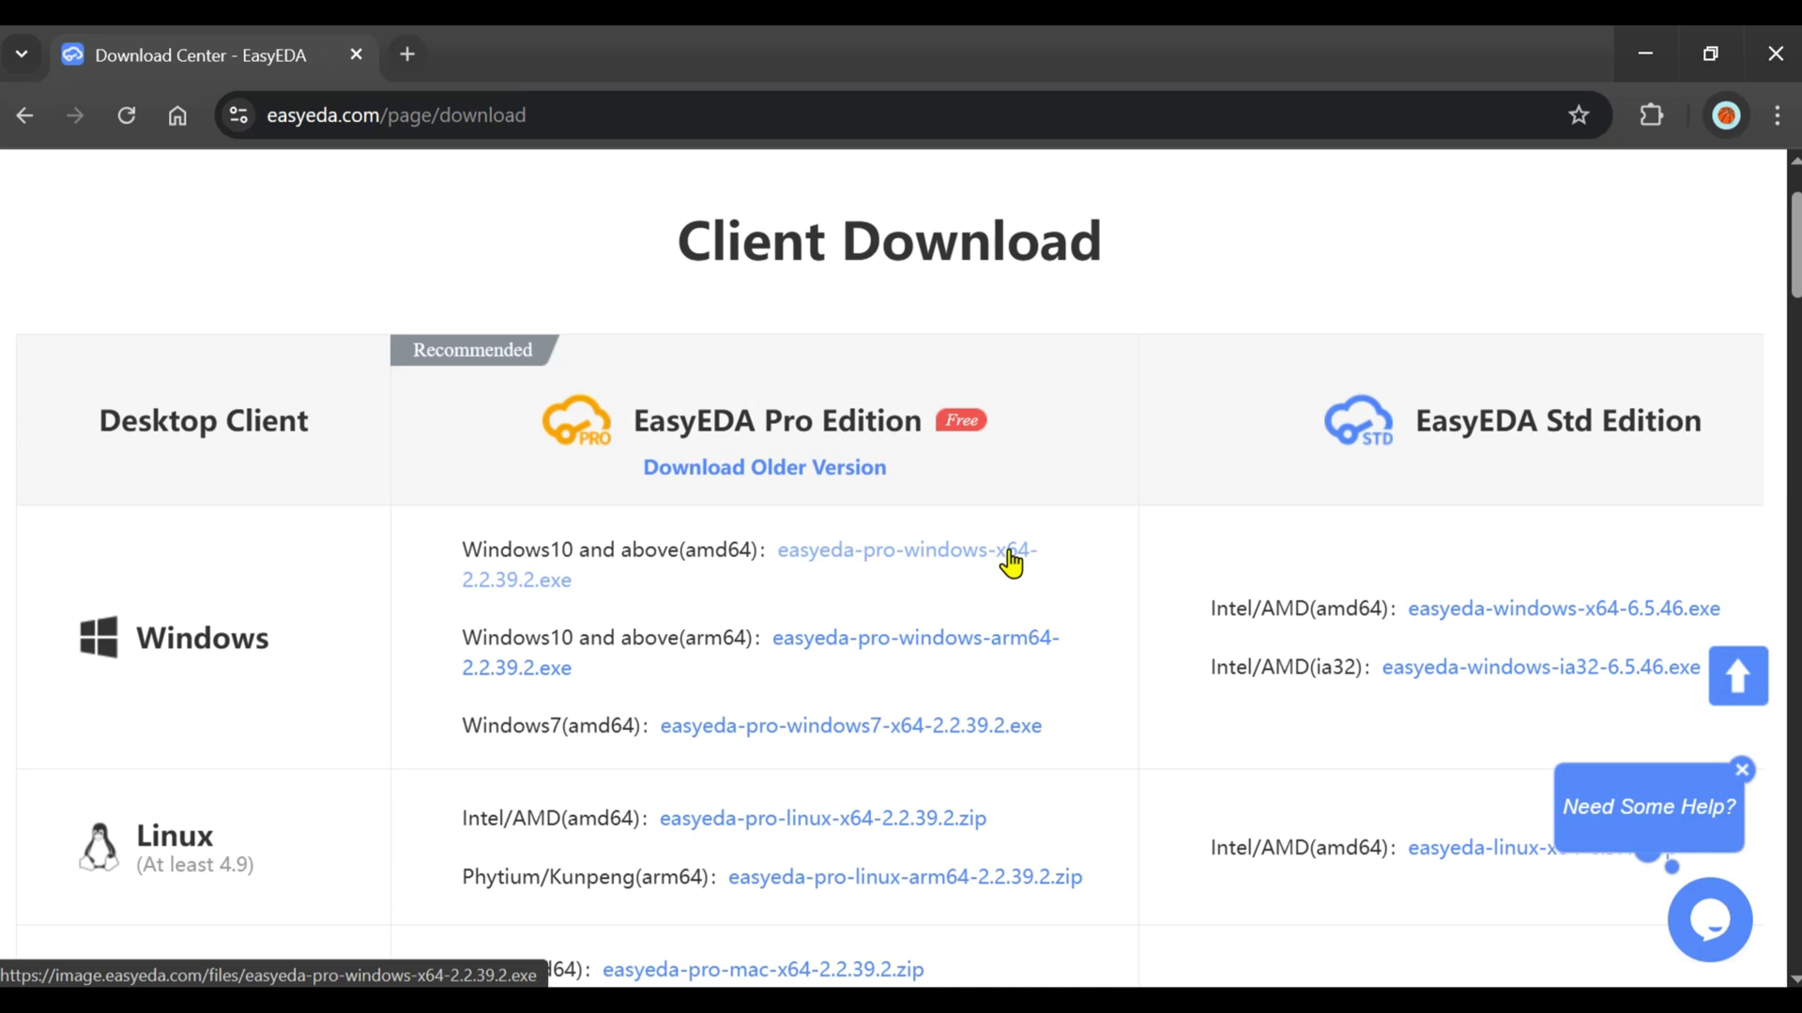
left_click(866, 560)
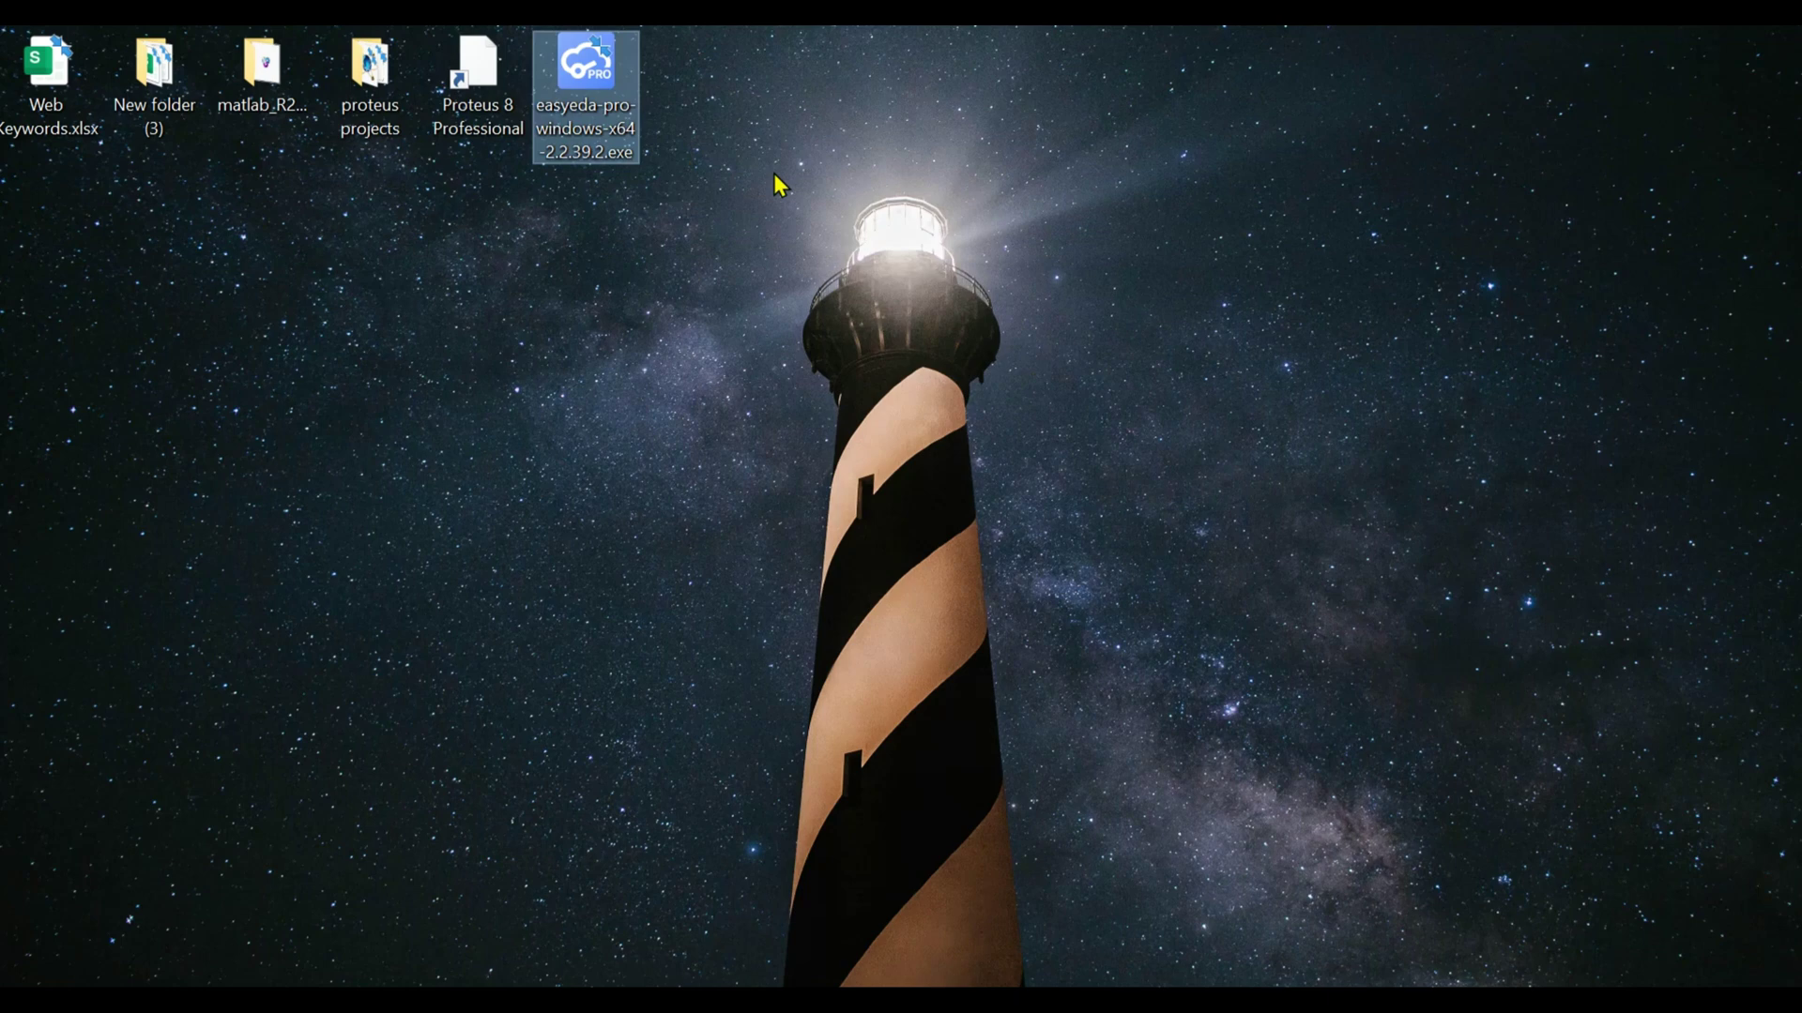
Run the EasyEDA Pro installer as administrator and choose to install for all users
right_click(586, 103)
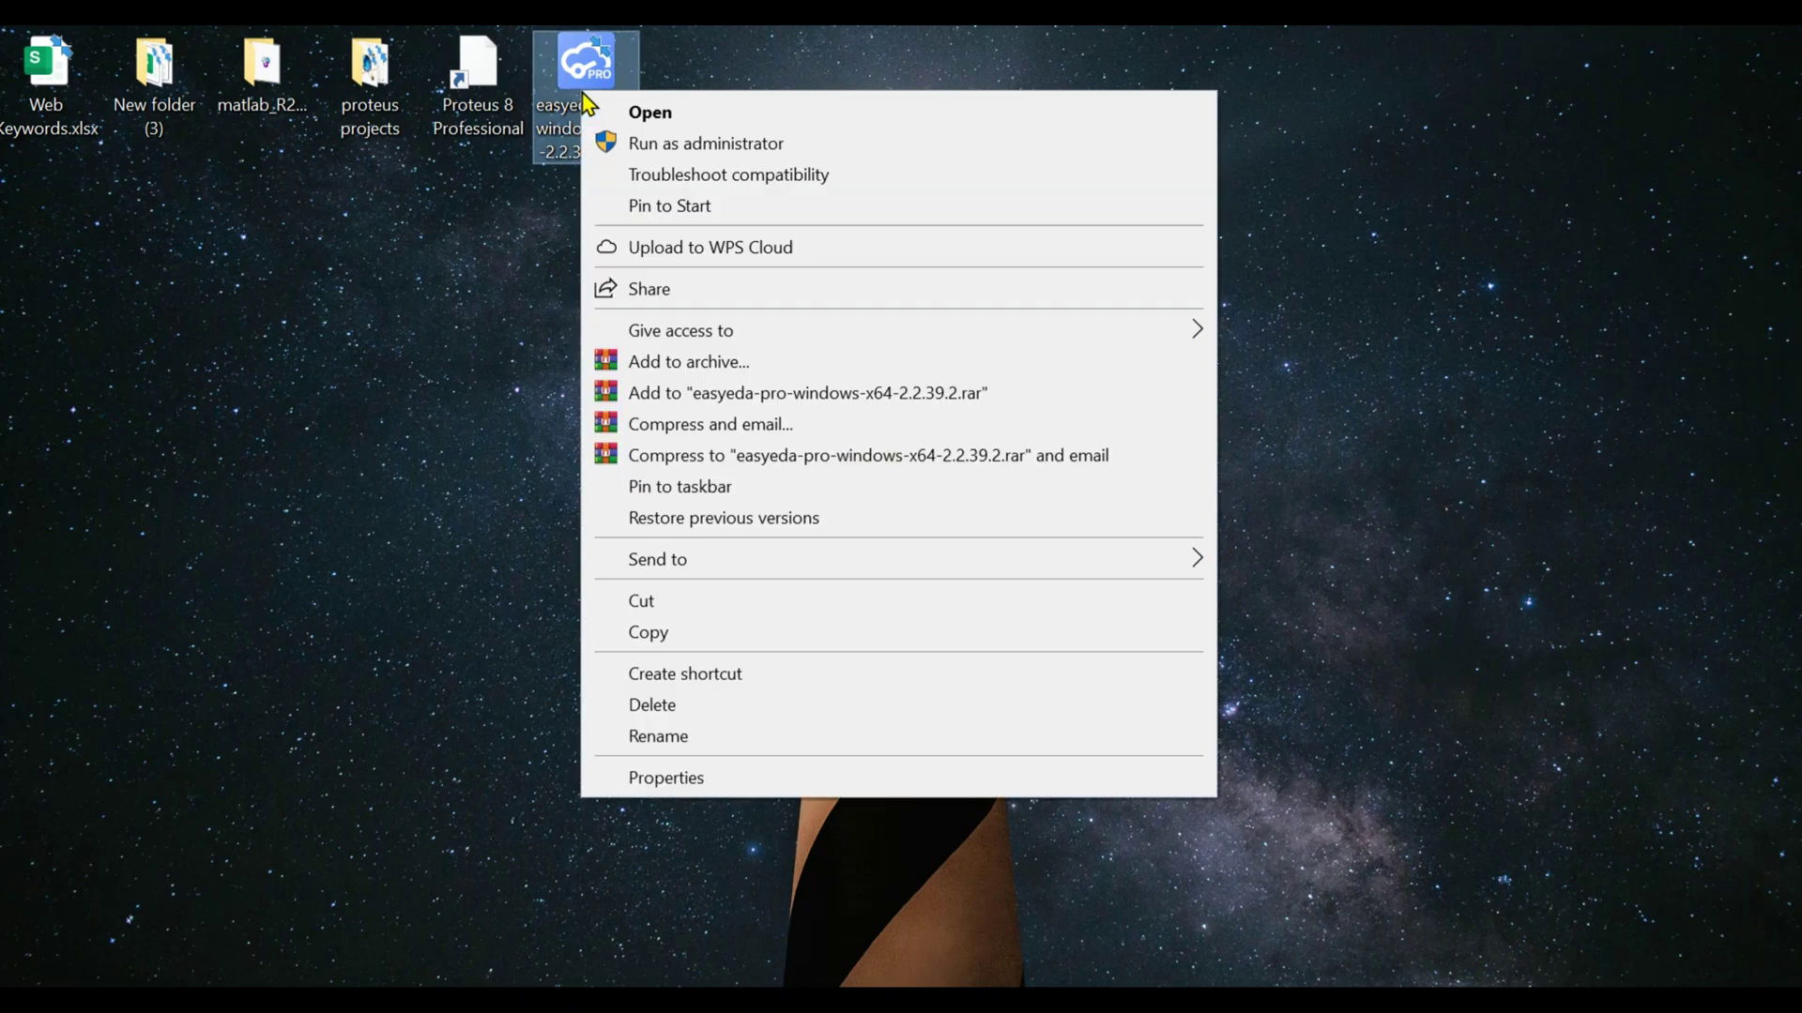
left_click(682, 150)
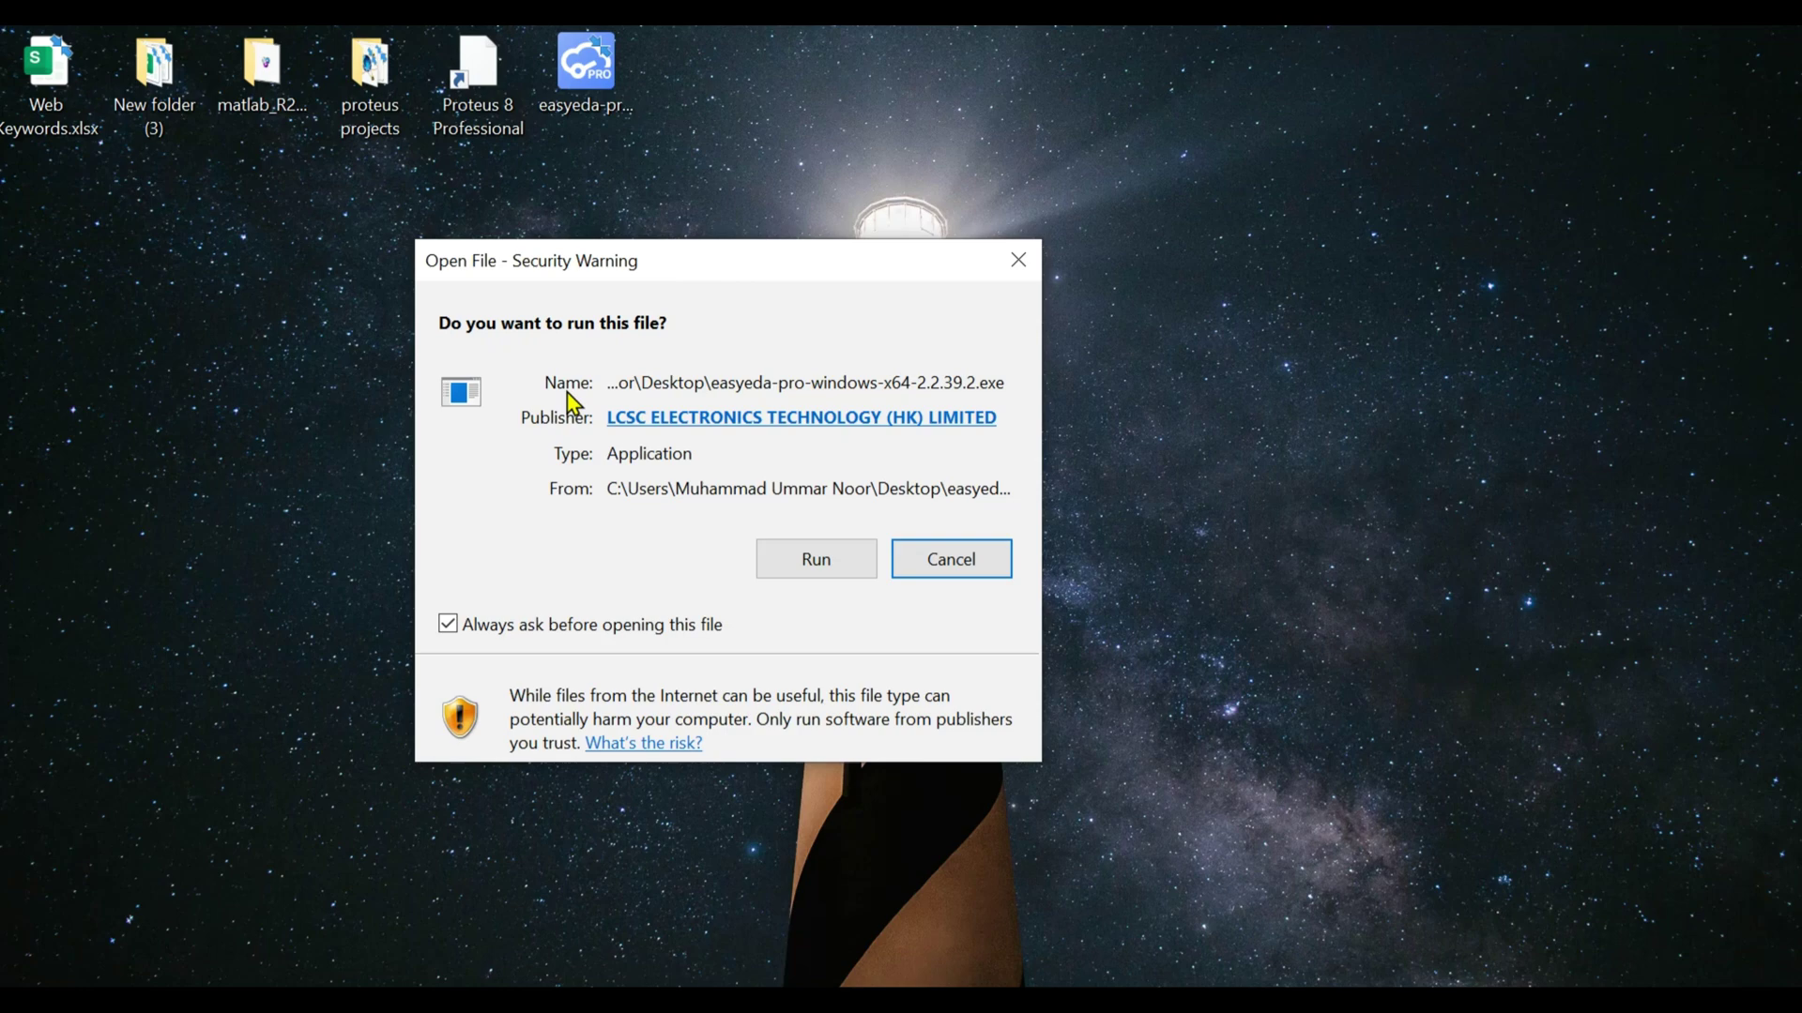
left_click(814, 560)
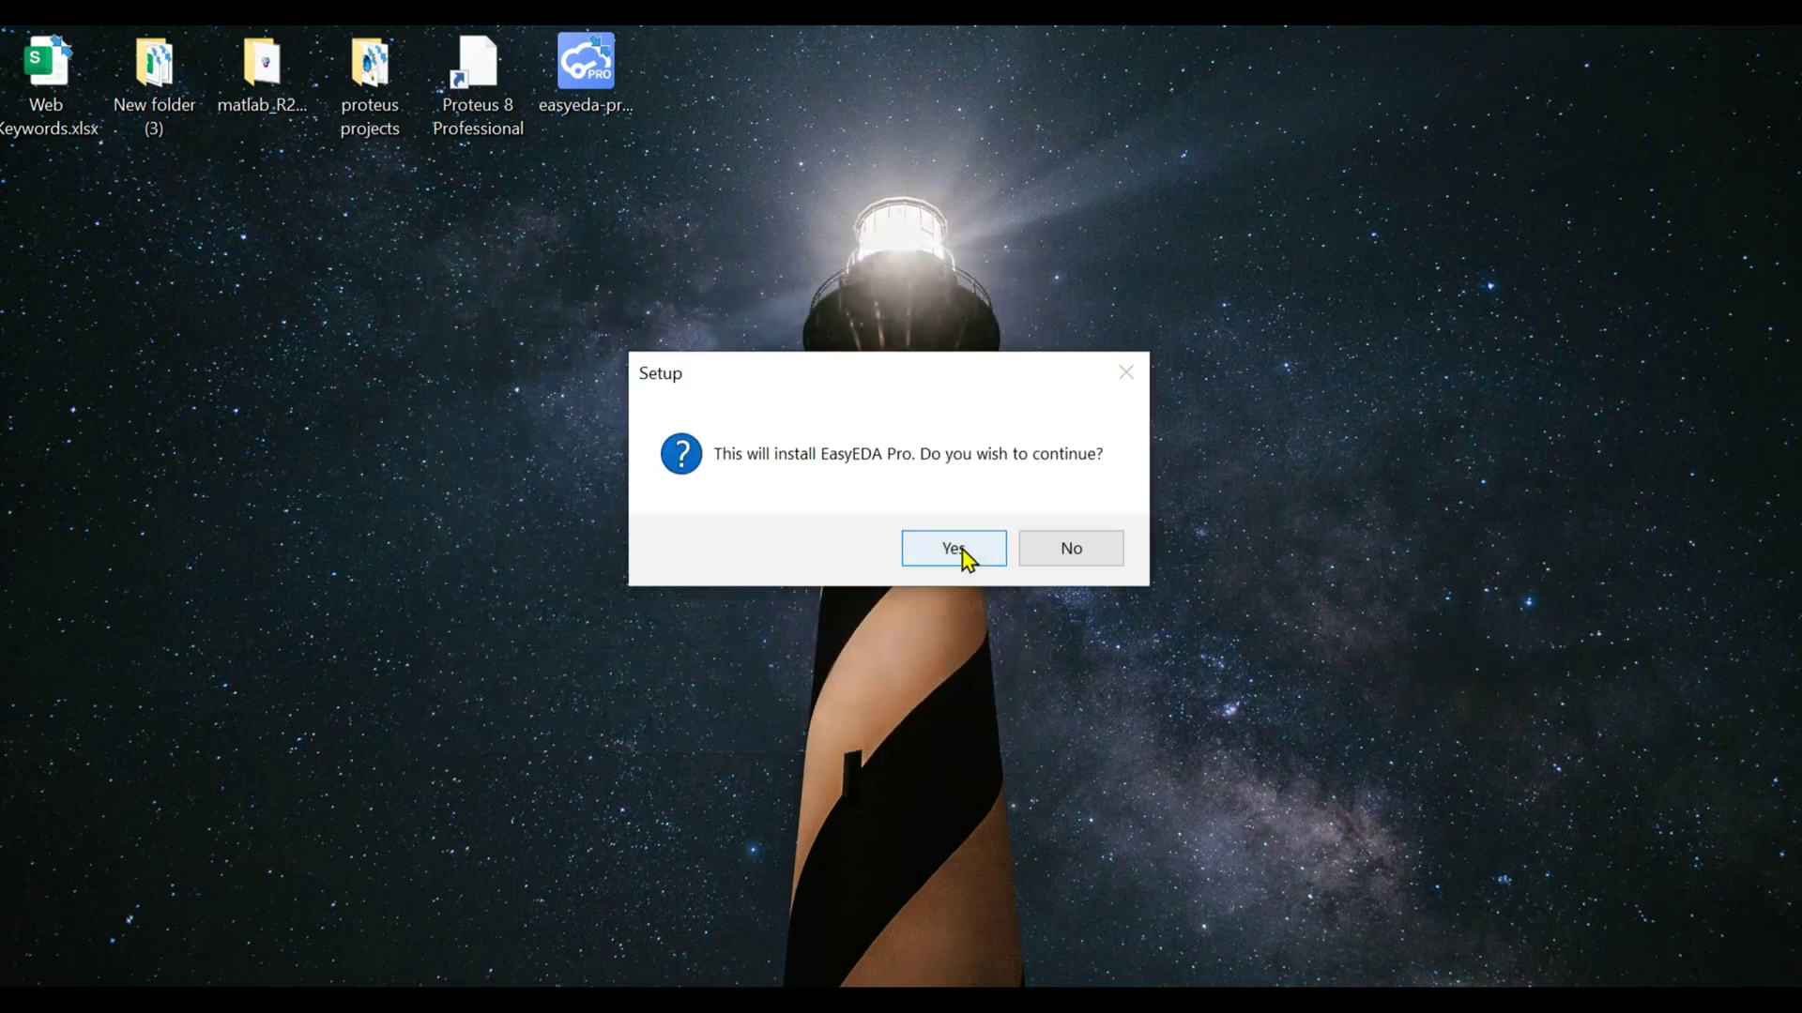
left_click(961, 552)
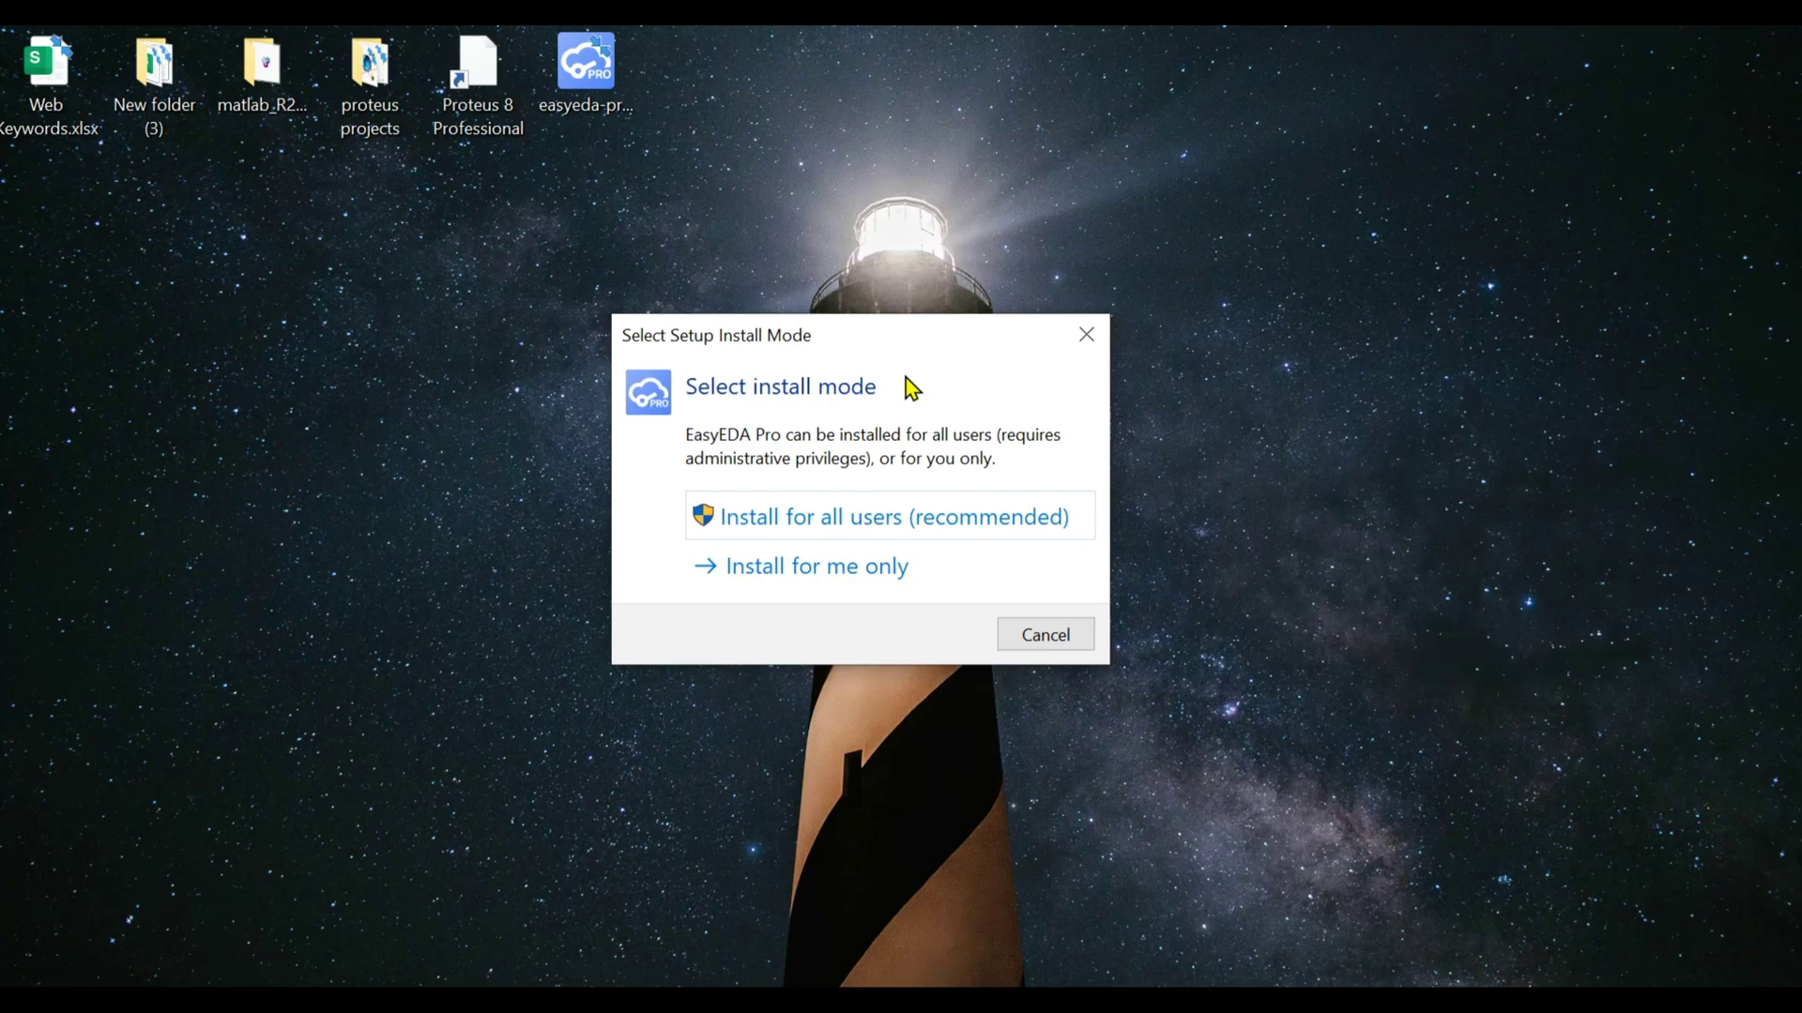
left_click(872, 521)
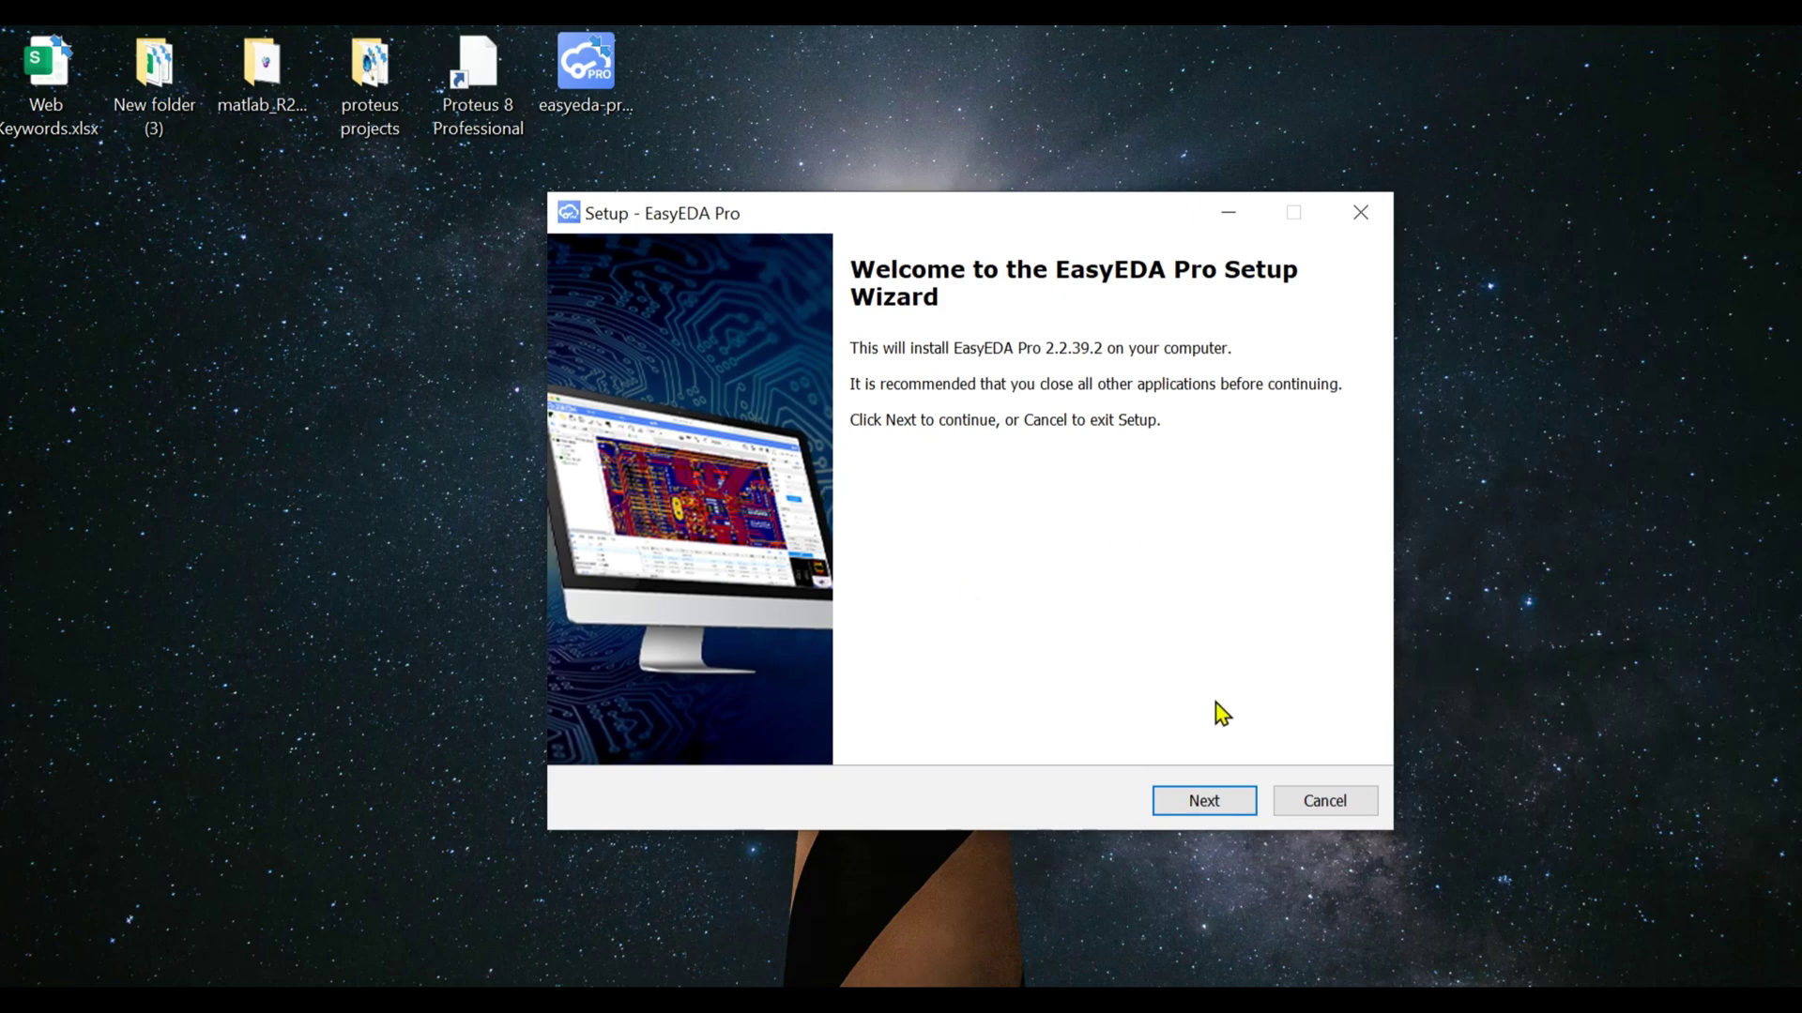
Accept the EasyEDA Pro license agreement
left_click(1193, 799)
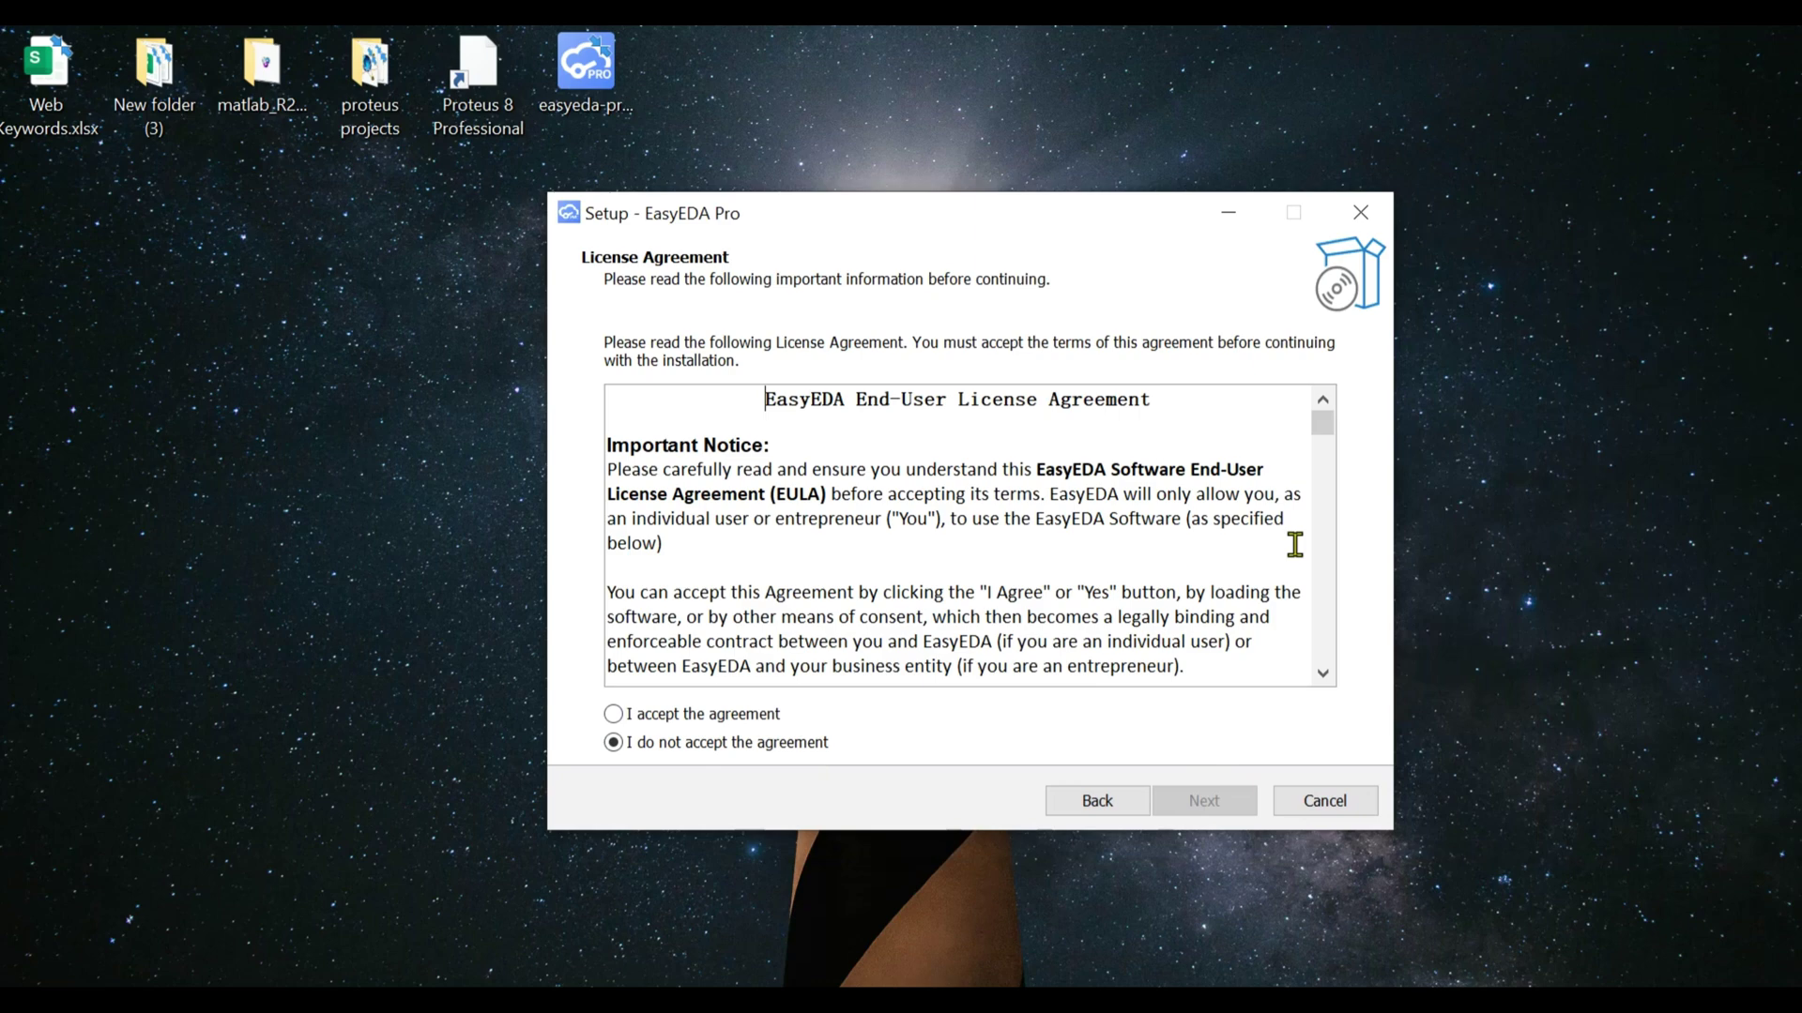
scroll(1295, 543, "down", 3)
left_click(685, 718)
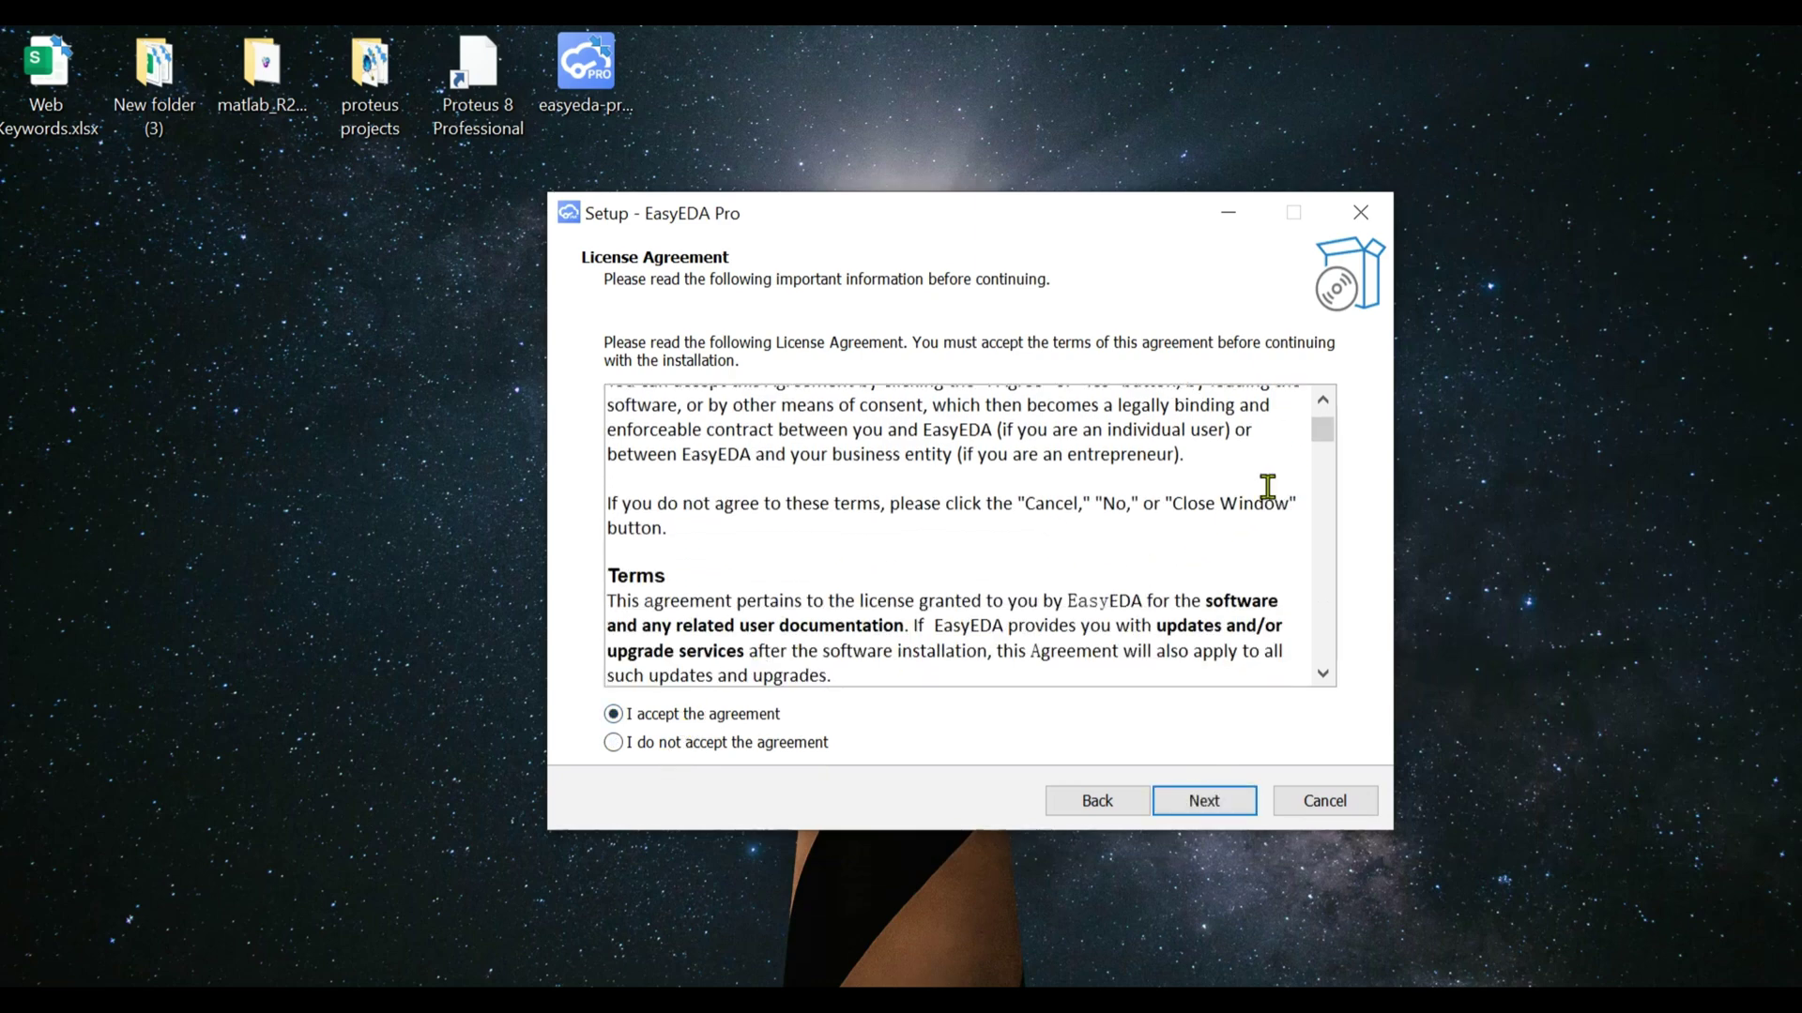
left_click_drag(1323, 431, 1363, 672)
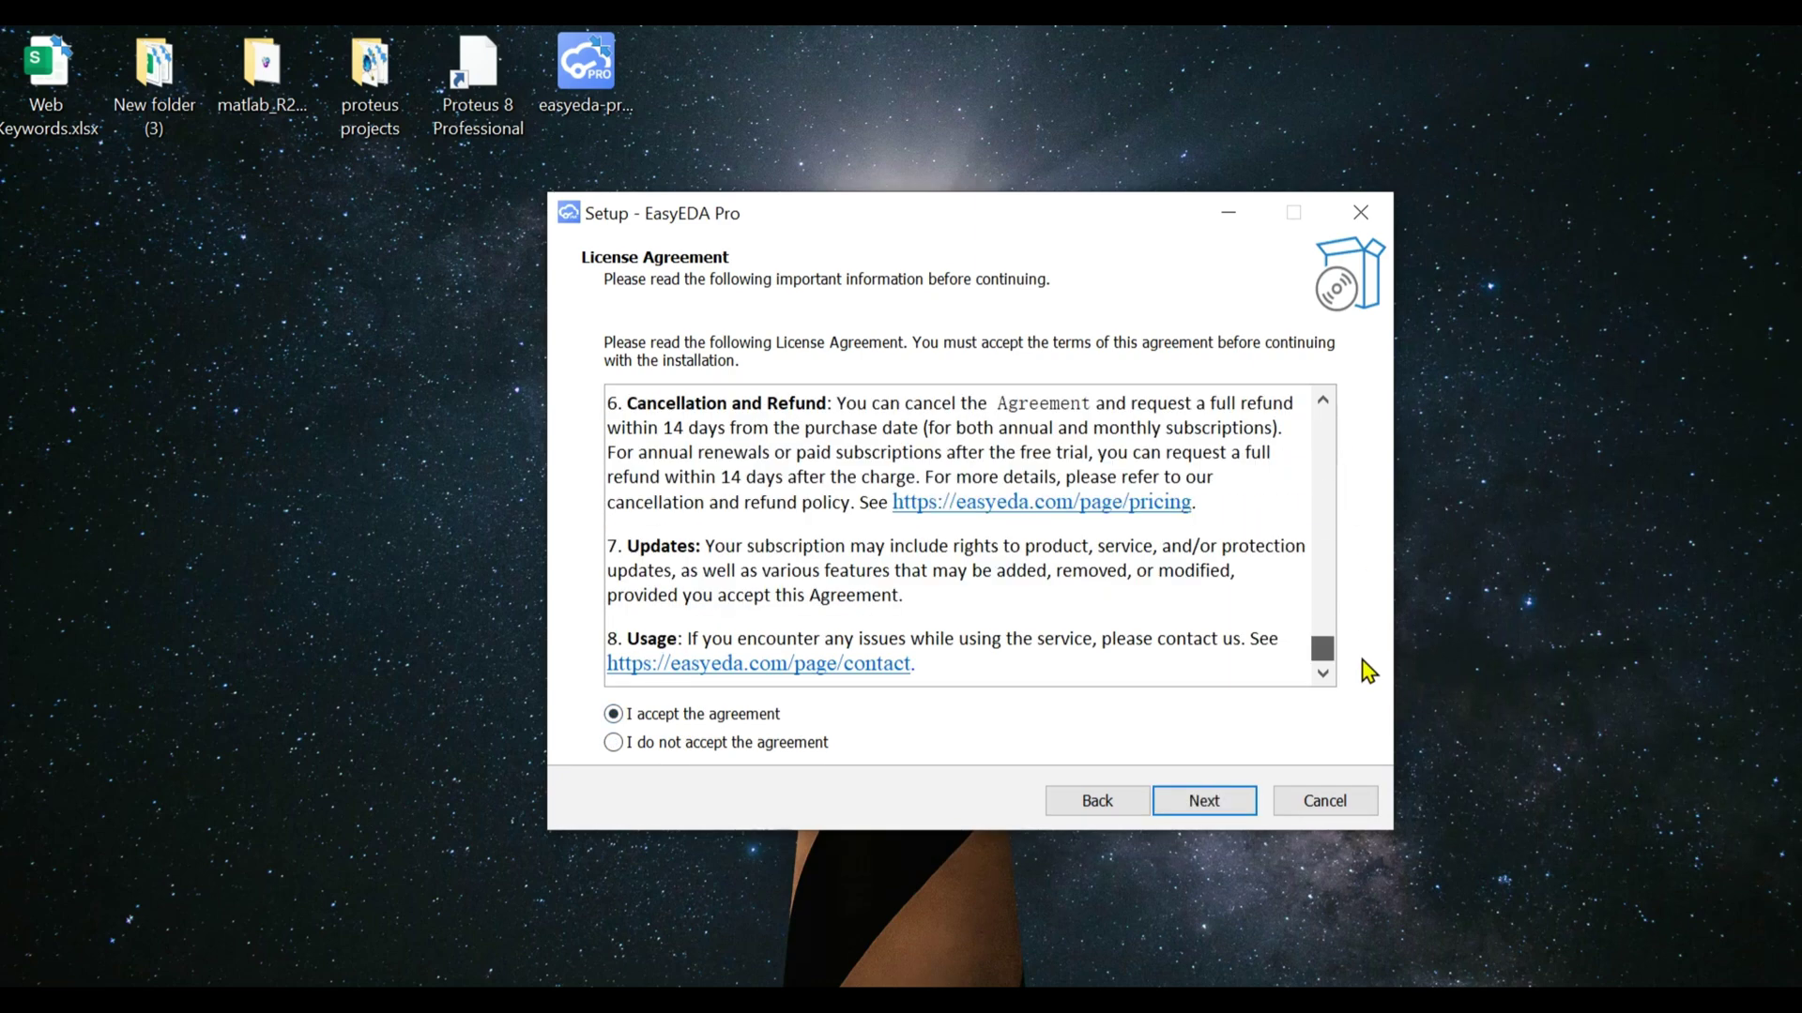
left_click(1200, 803)
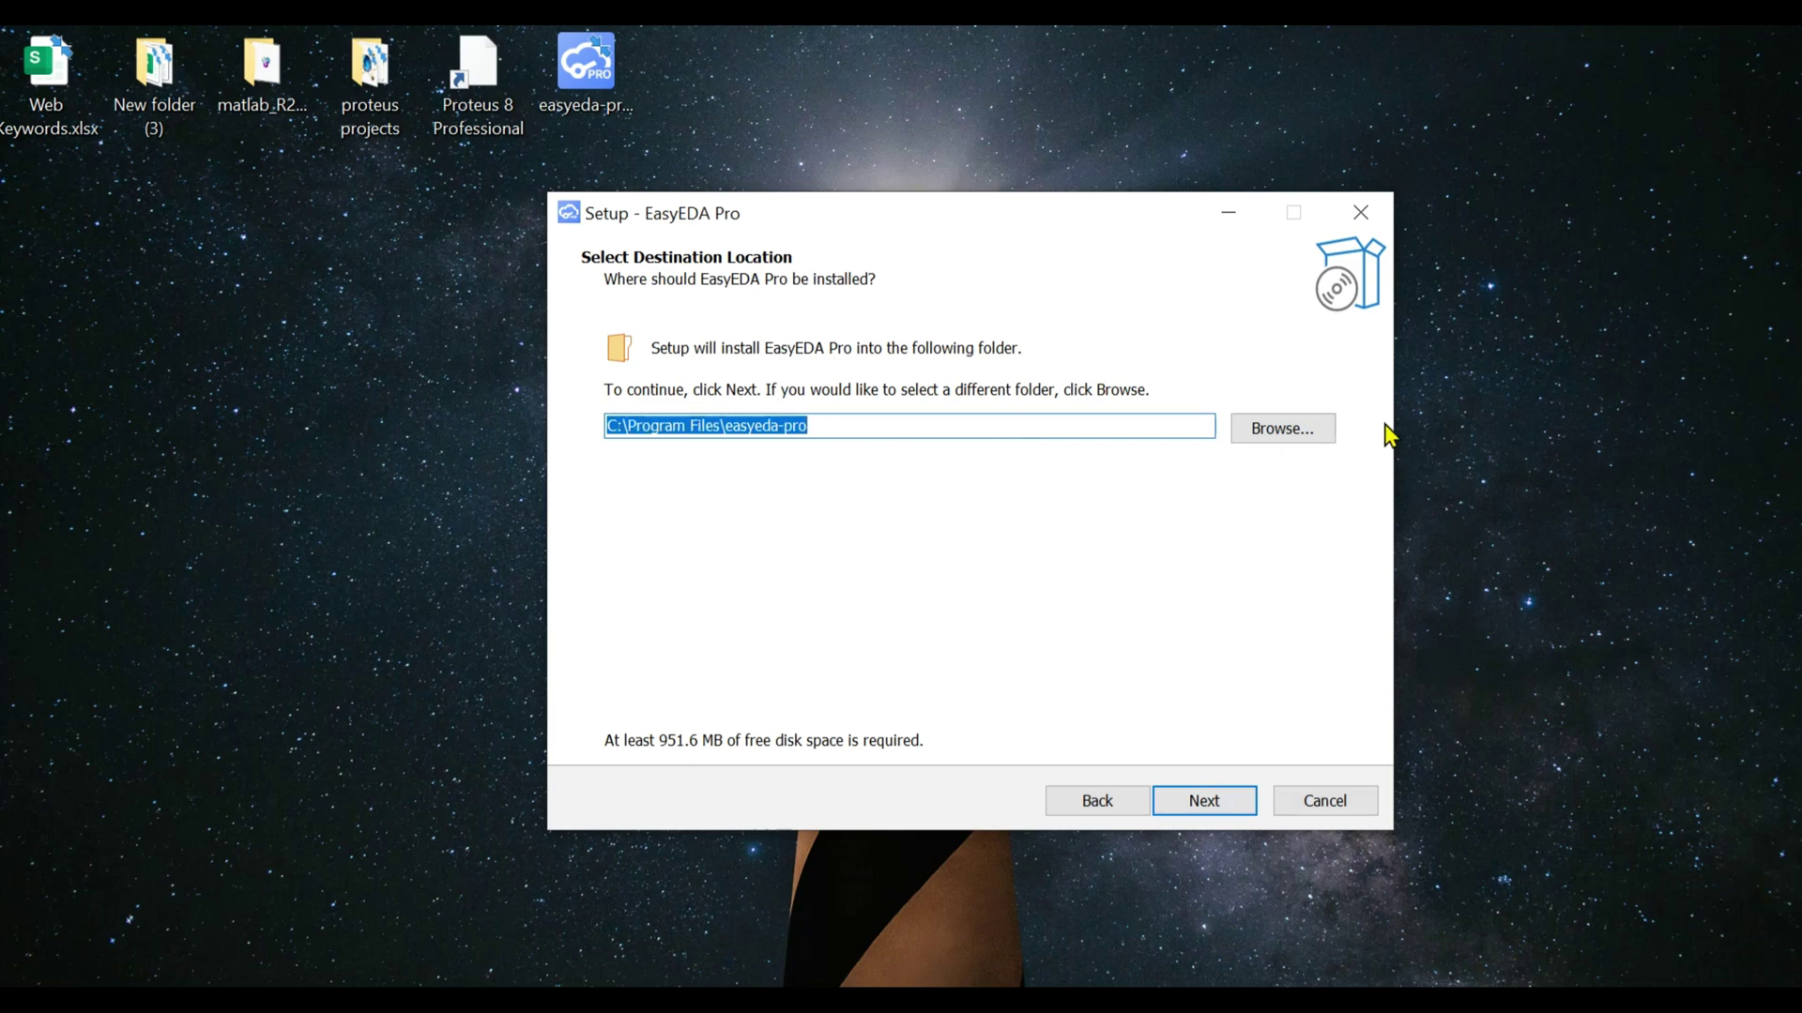
Set the install destination to D:\easyeda-pro on New Volume (D:)
left_click(1287, 430)
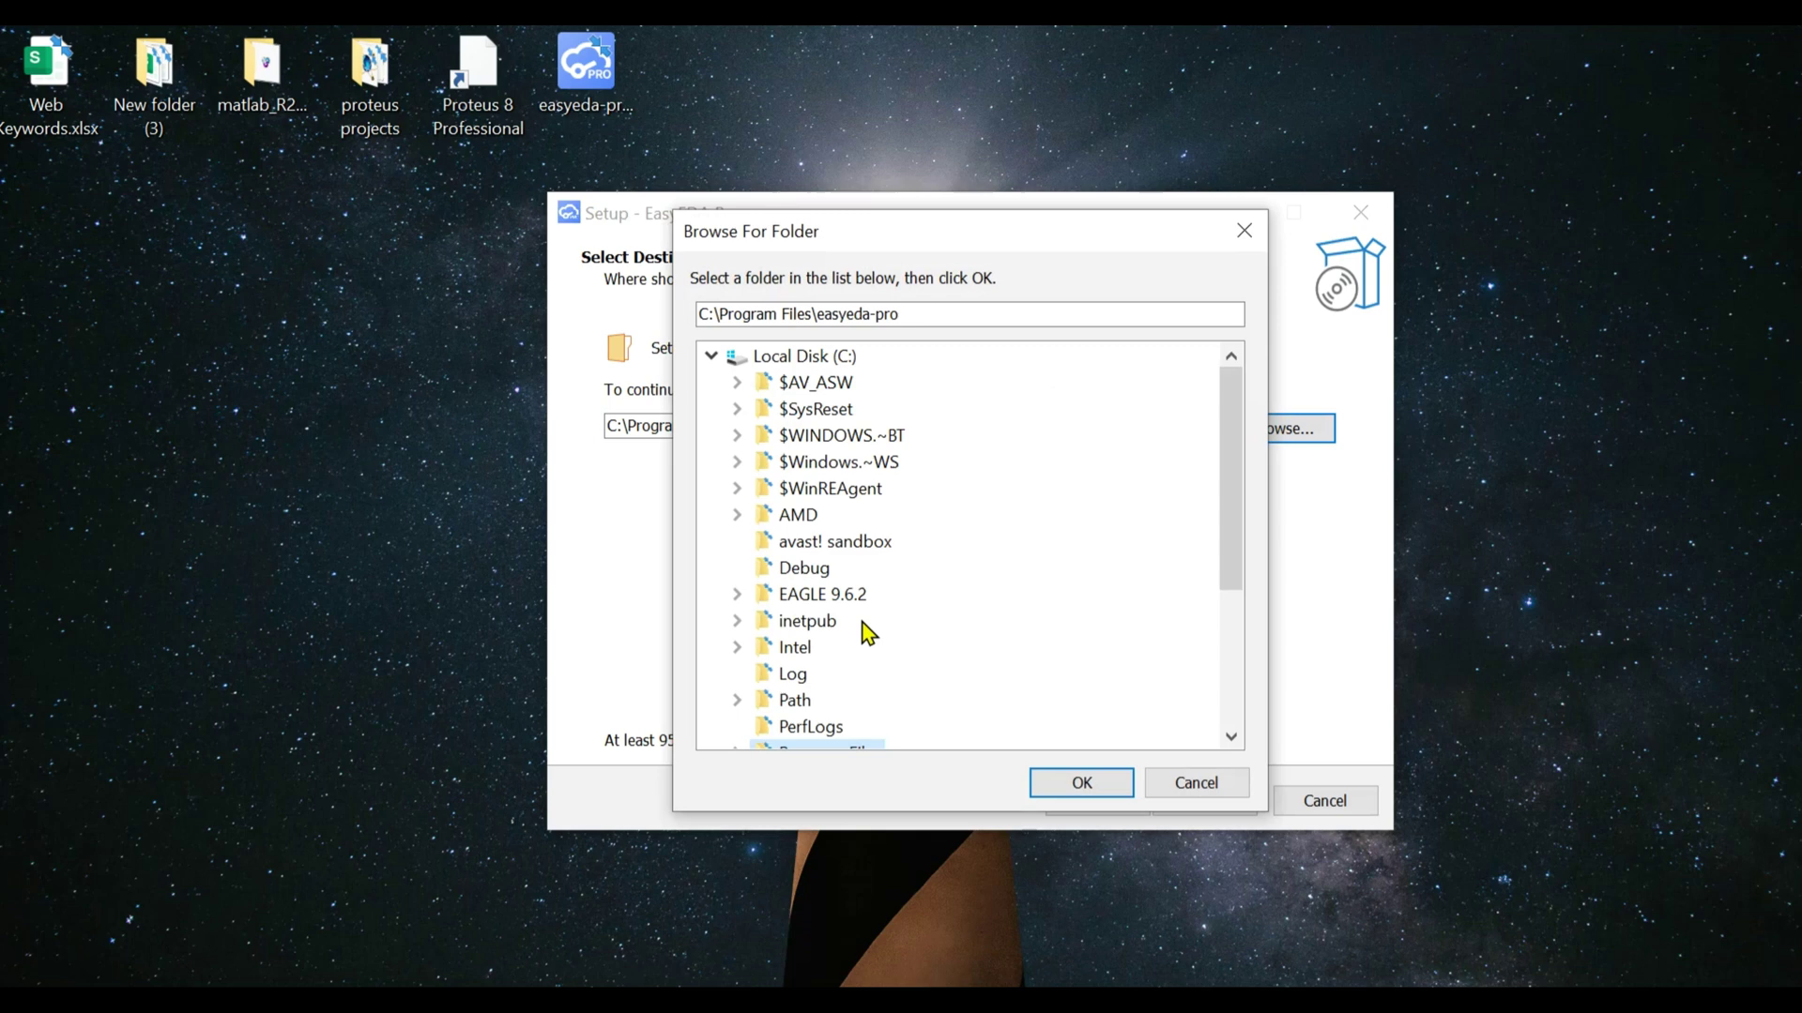
left_click(711, 356)
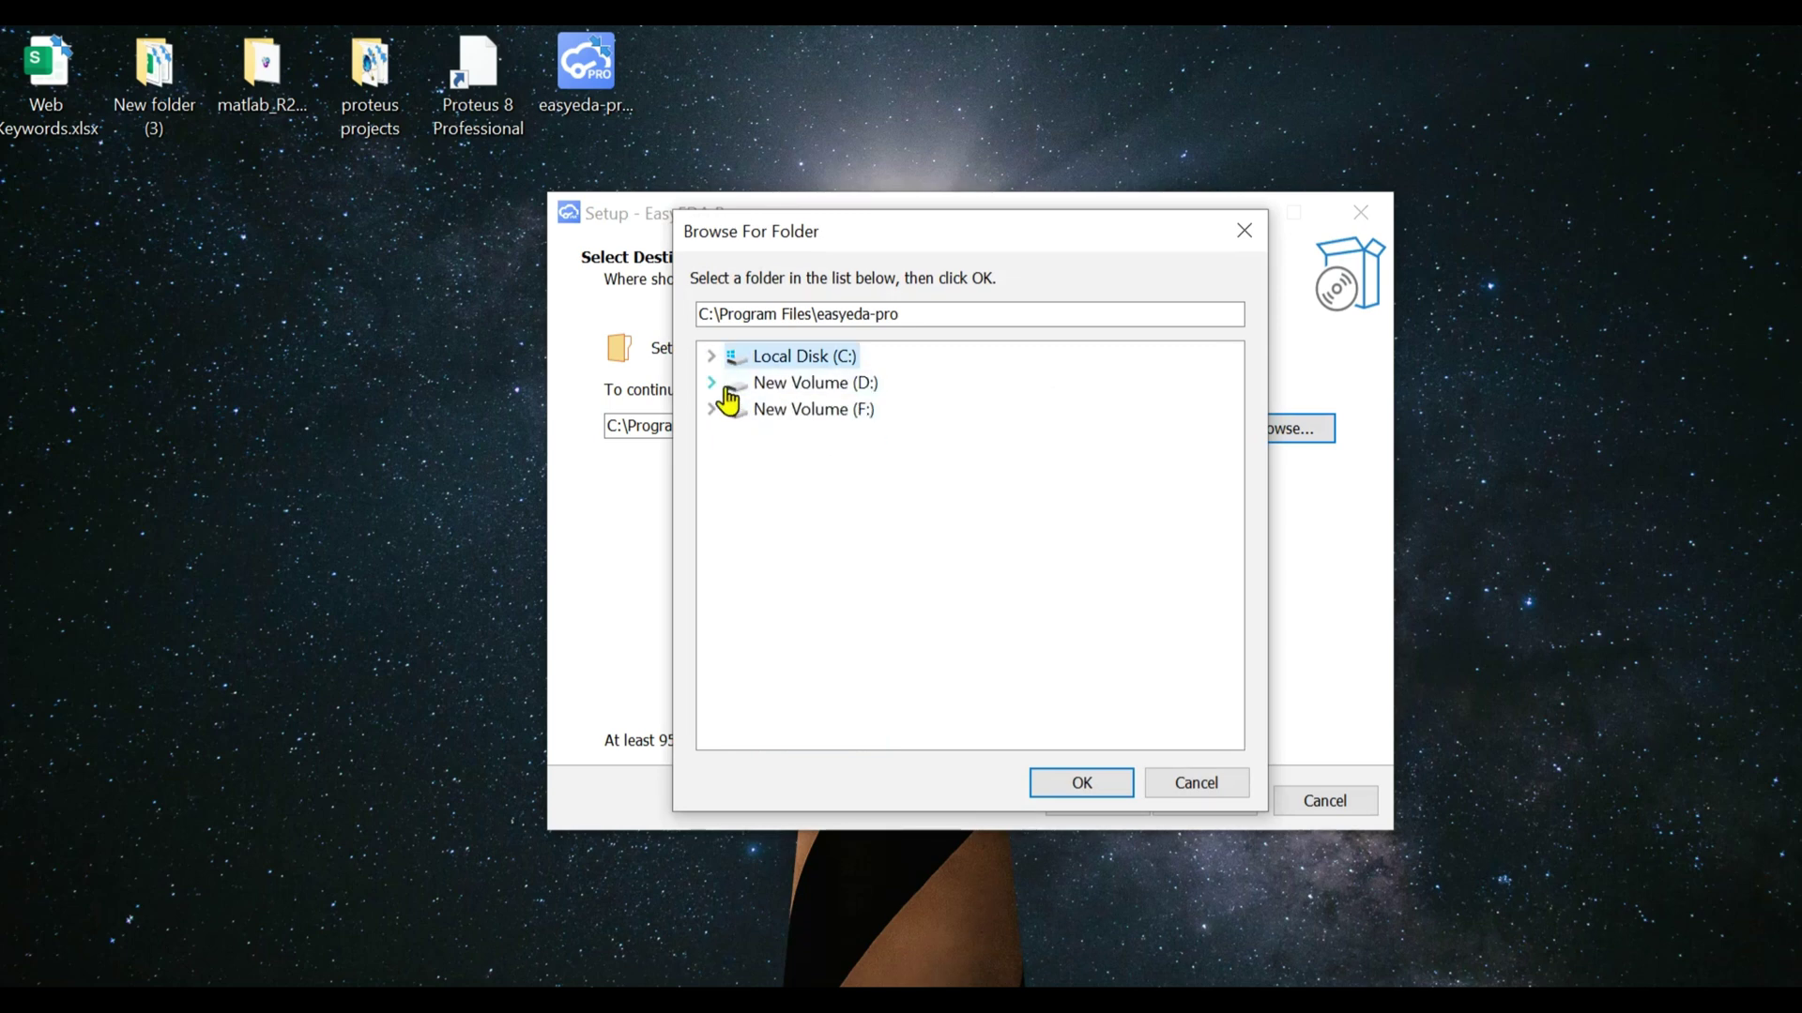
left_click(713, 387)
left_click(785, 363)
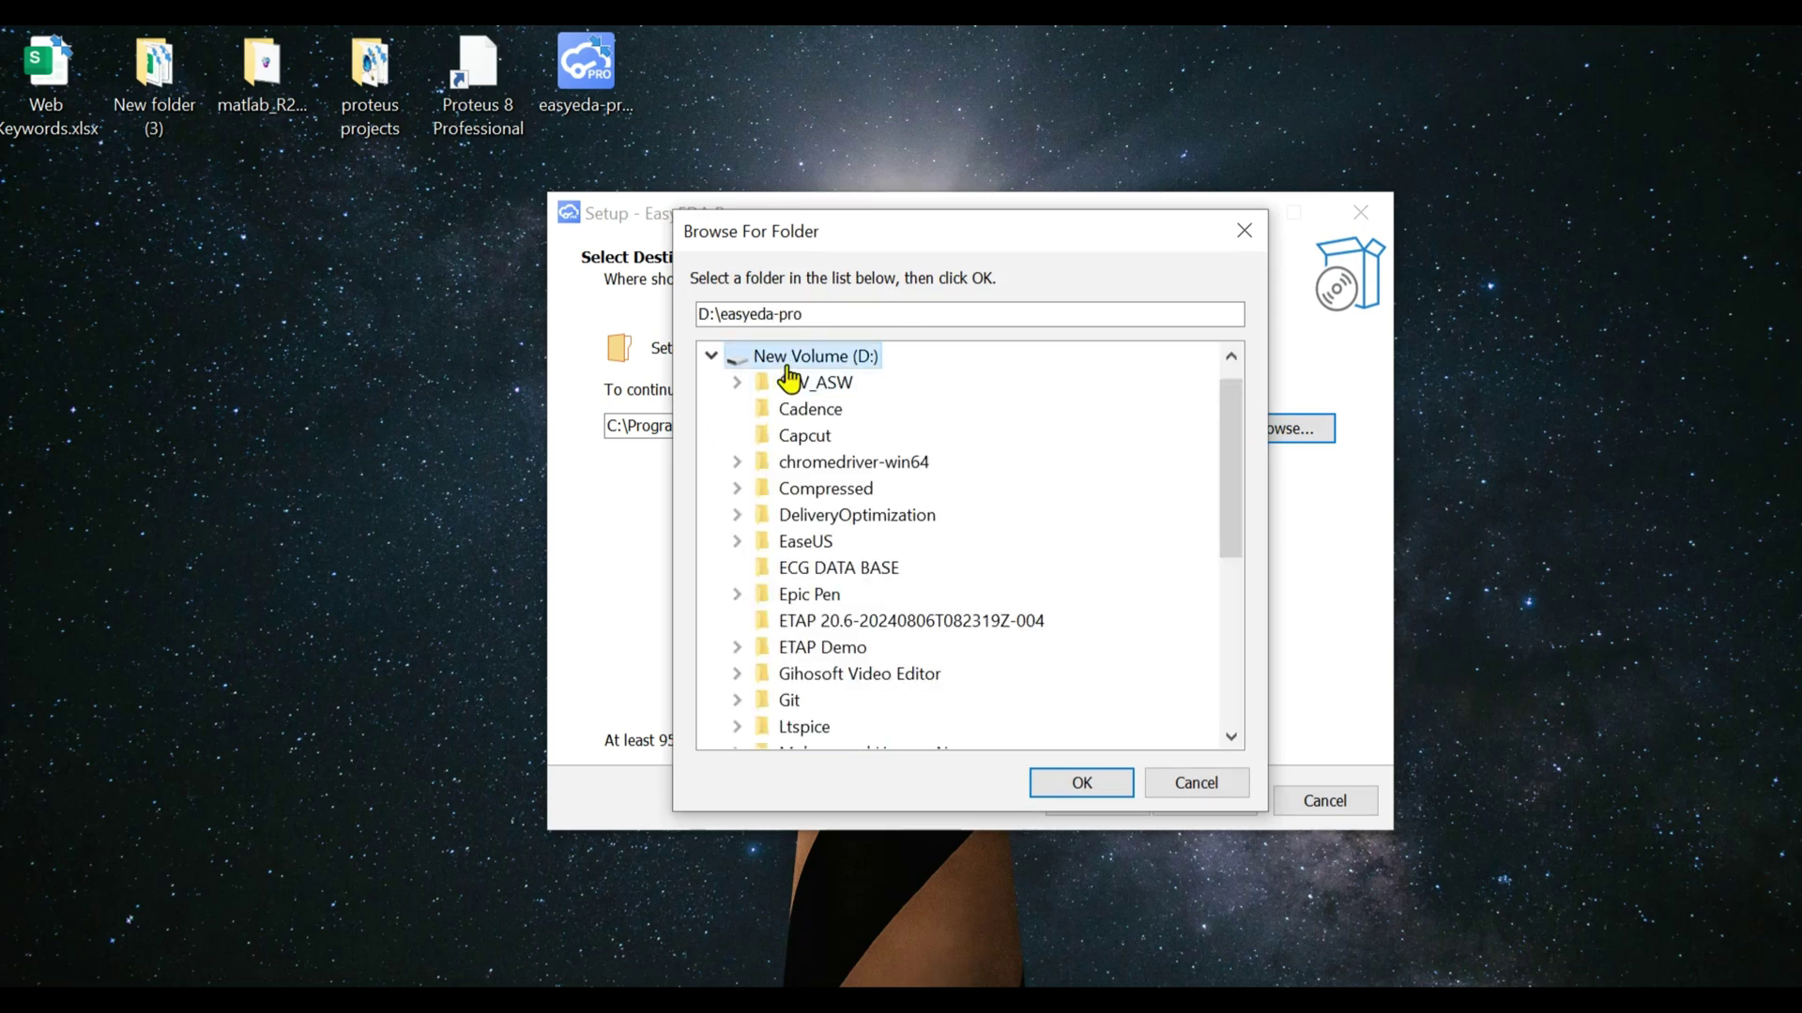
left_click(1079, 783)
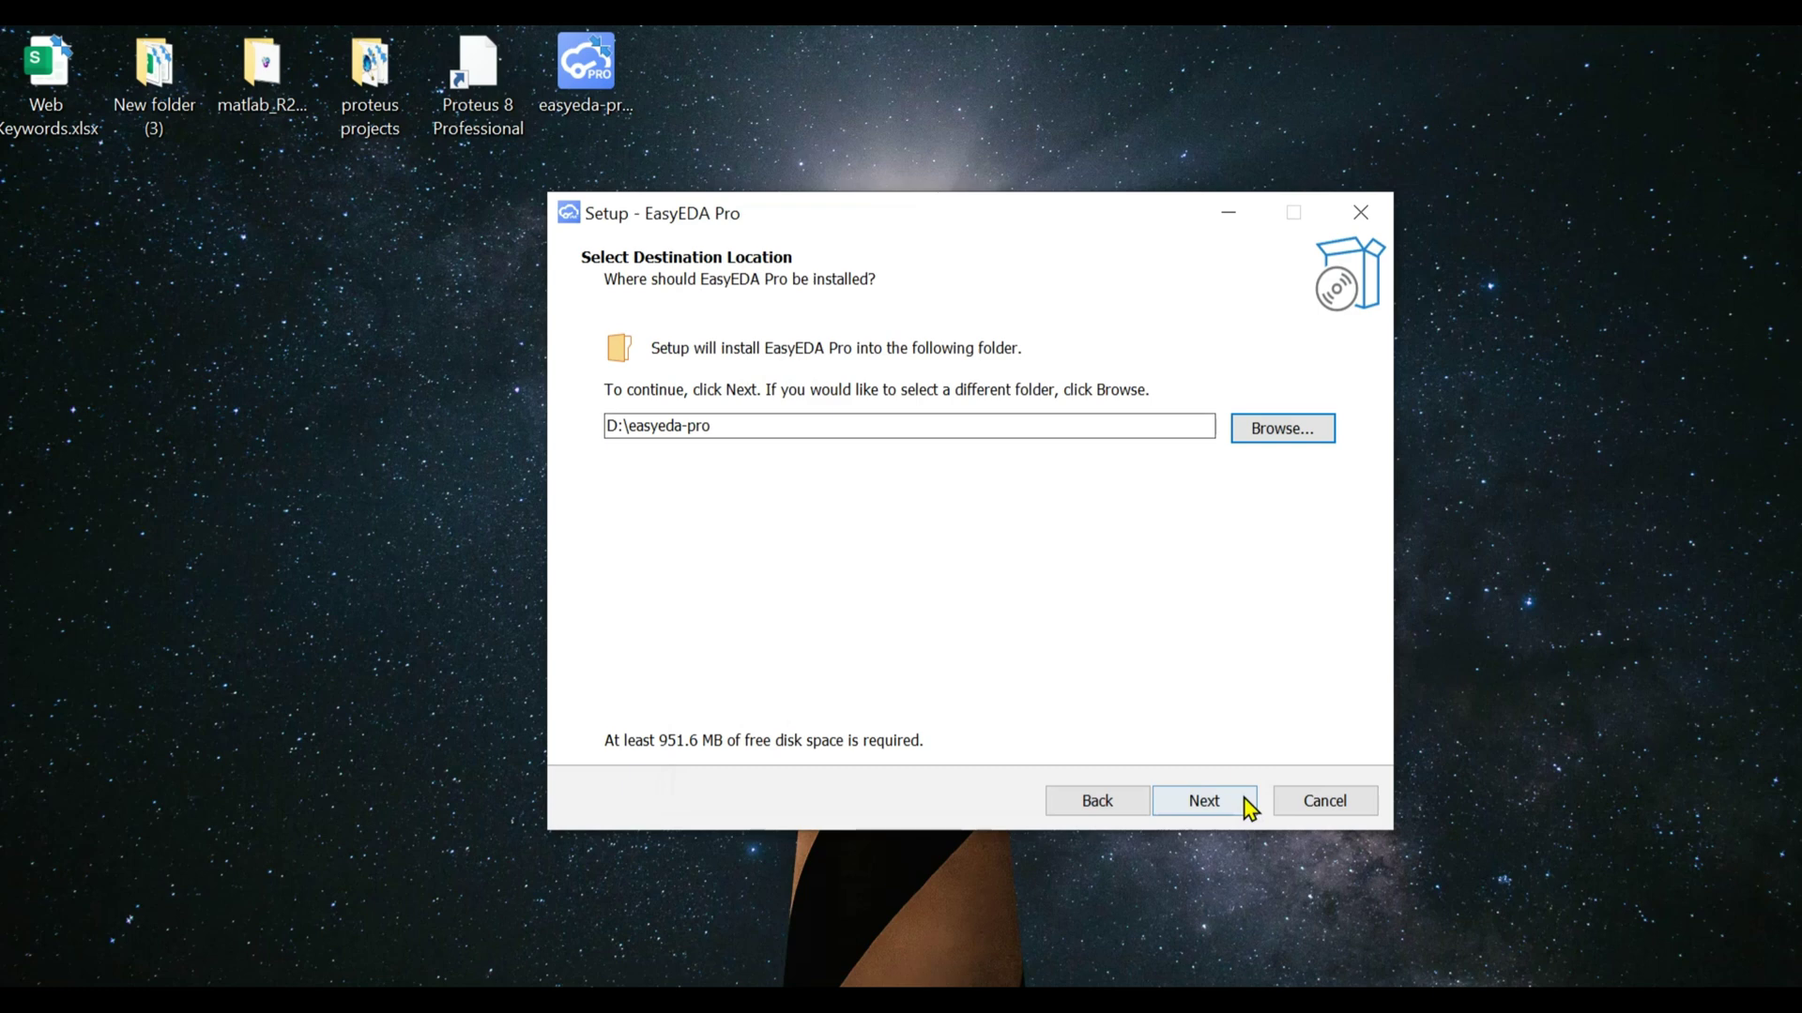
Keep the EasyEDA Pro Start Menu folder and the desktop shortcut
left_click(1220, 805)
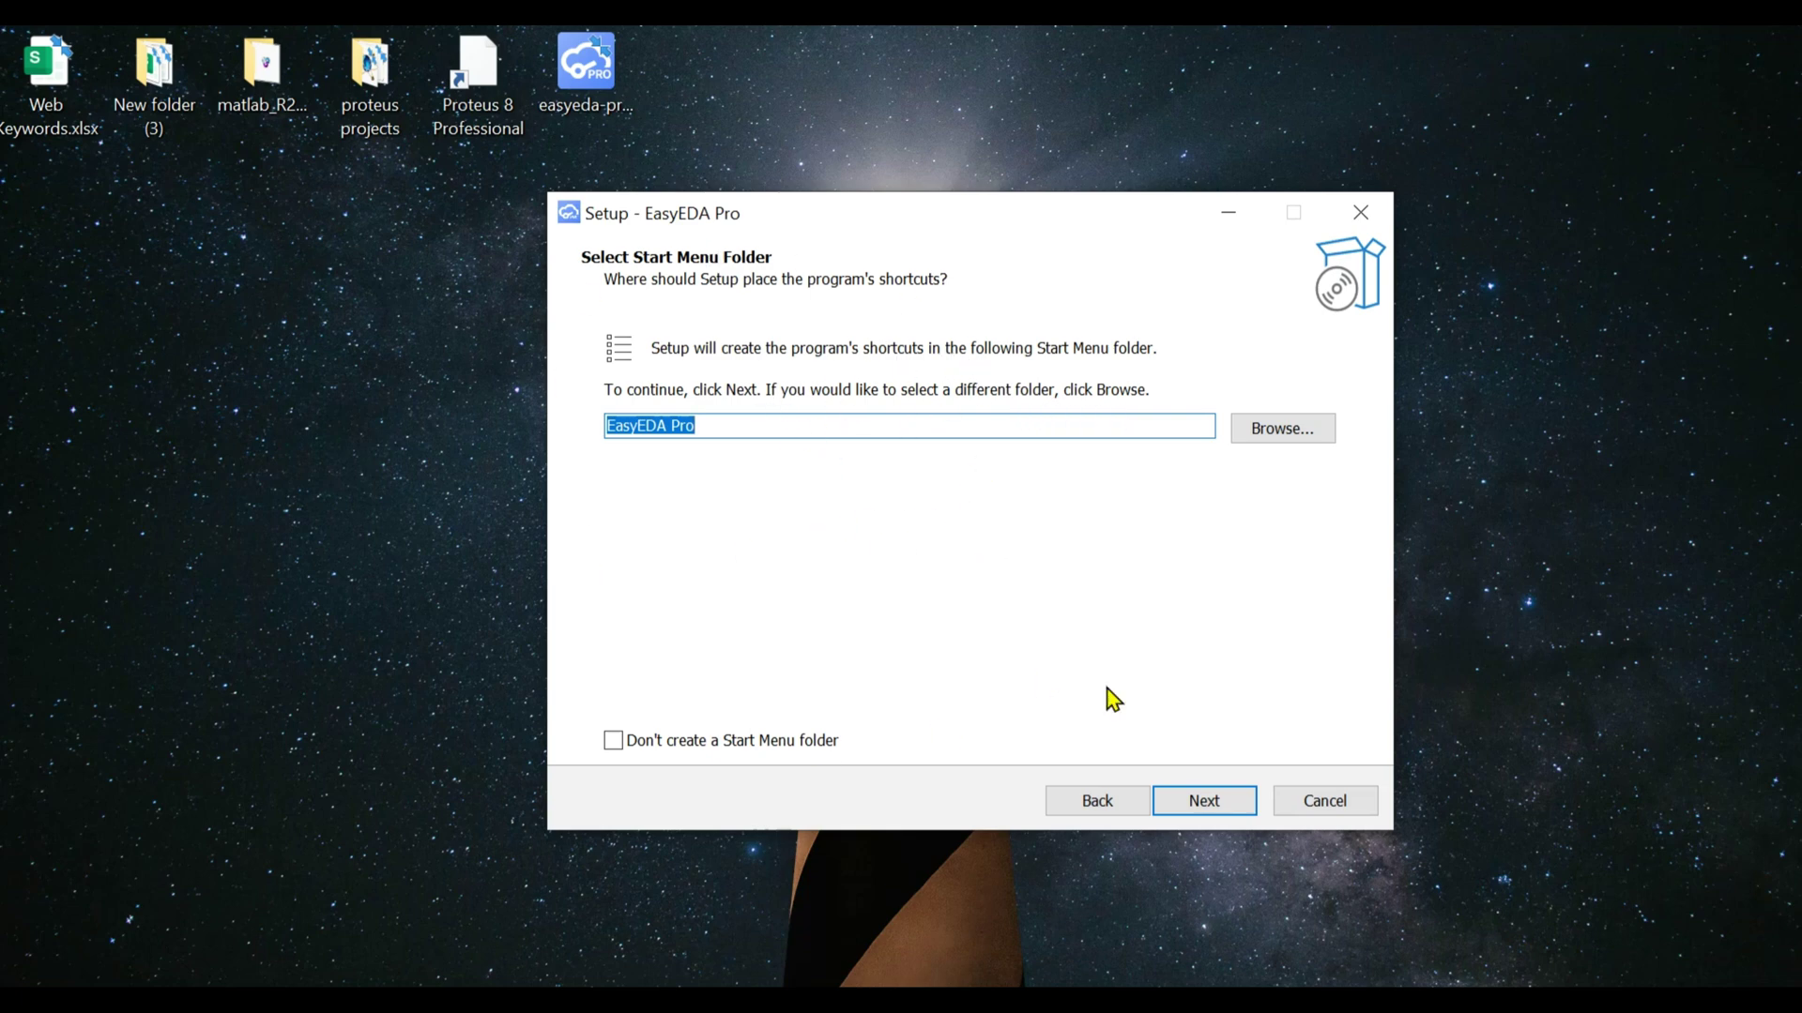
left_click(1196, 802)
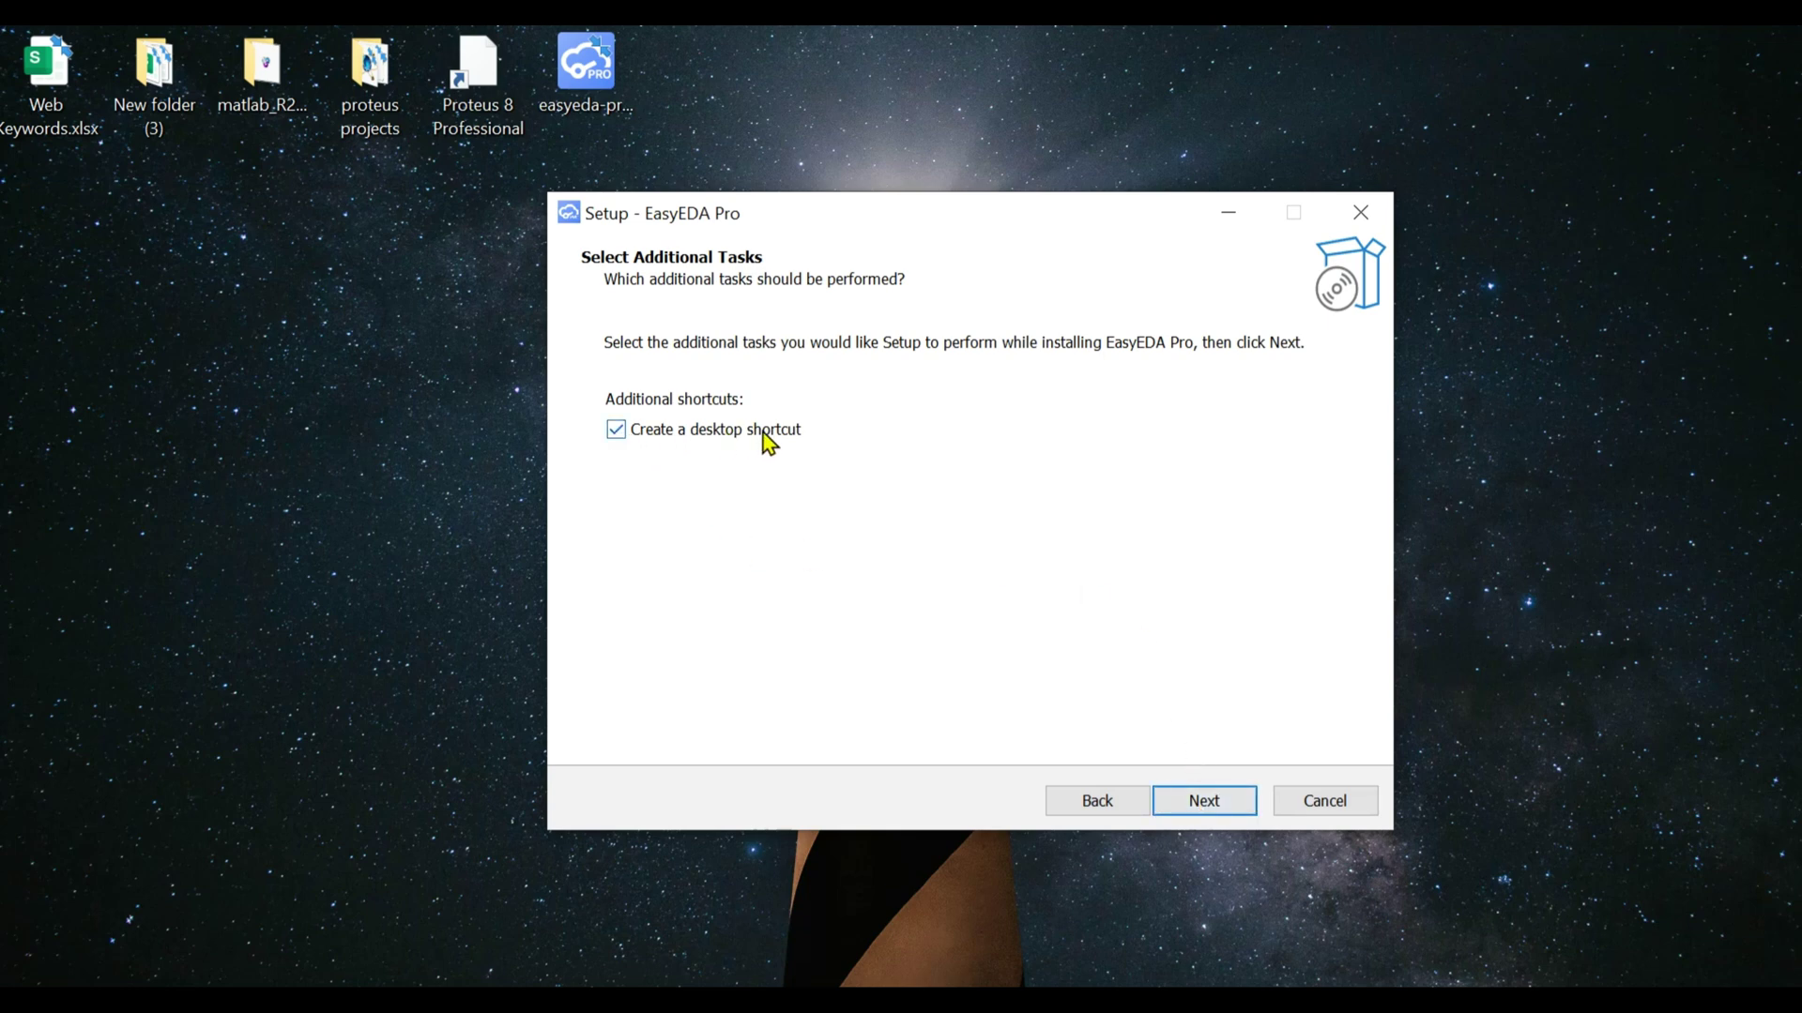
left_click(1220, 804)
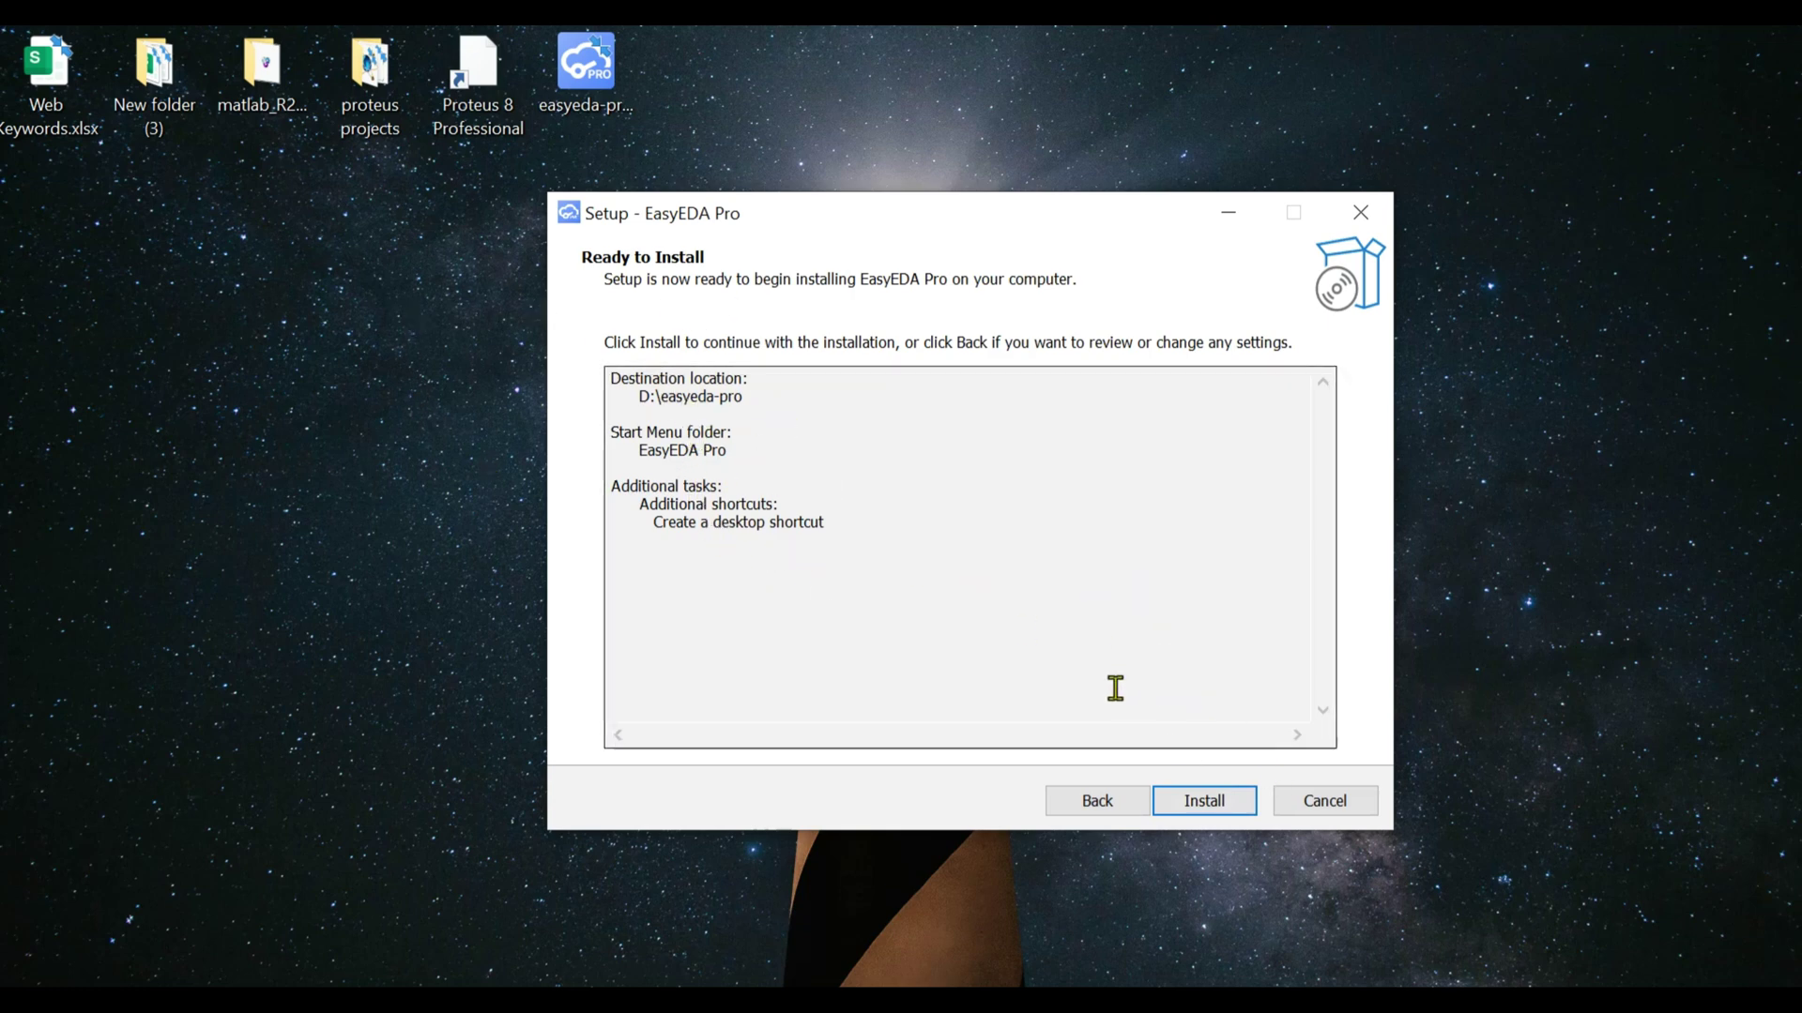
Install EasyEDA Pro and untick 'Launch EasyEDA Pro' on the completion page
left_click(1194, 805)
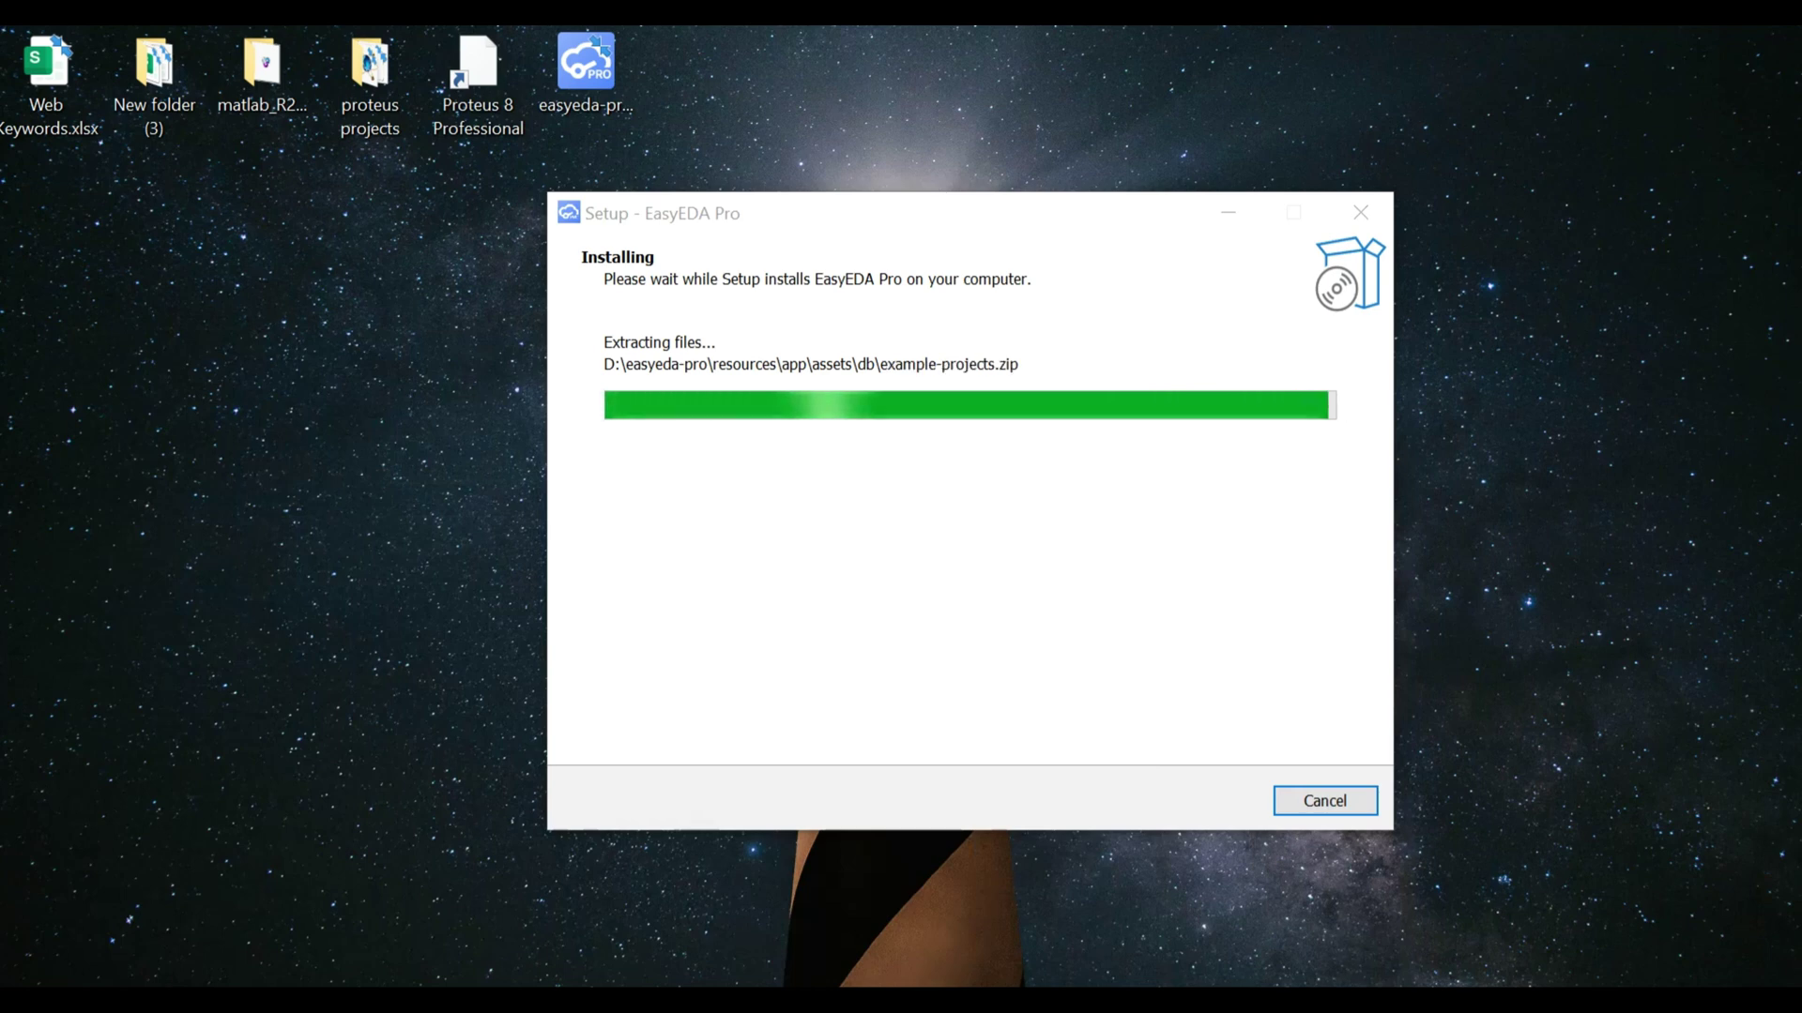
left_click(888, 446)
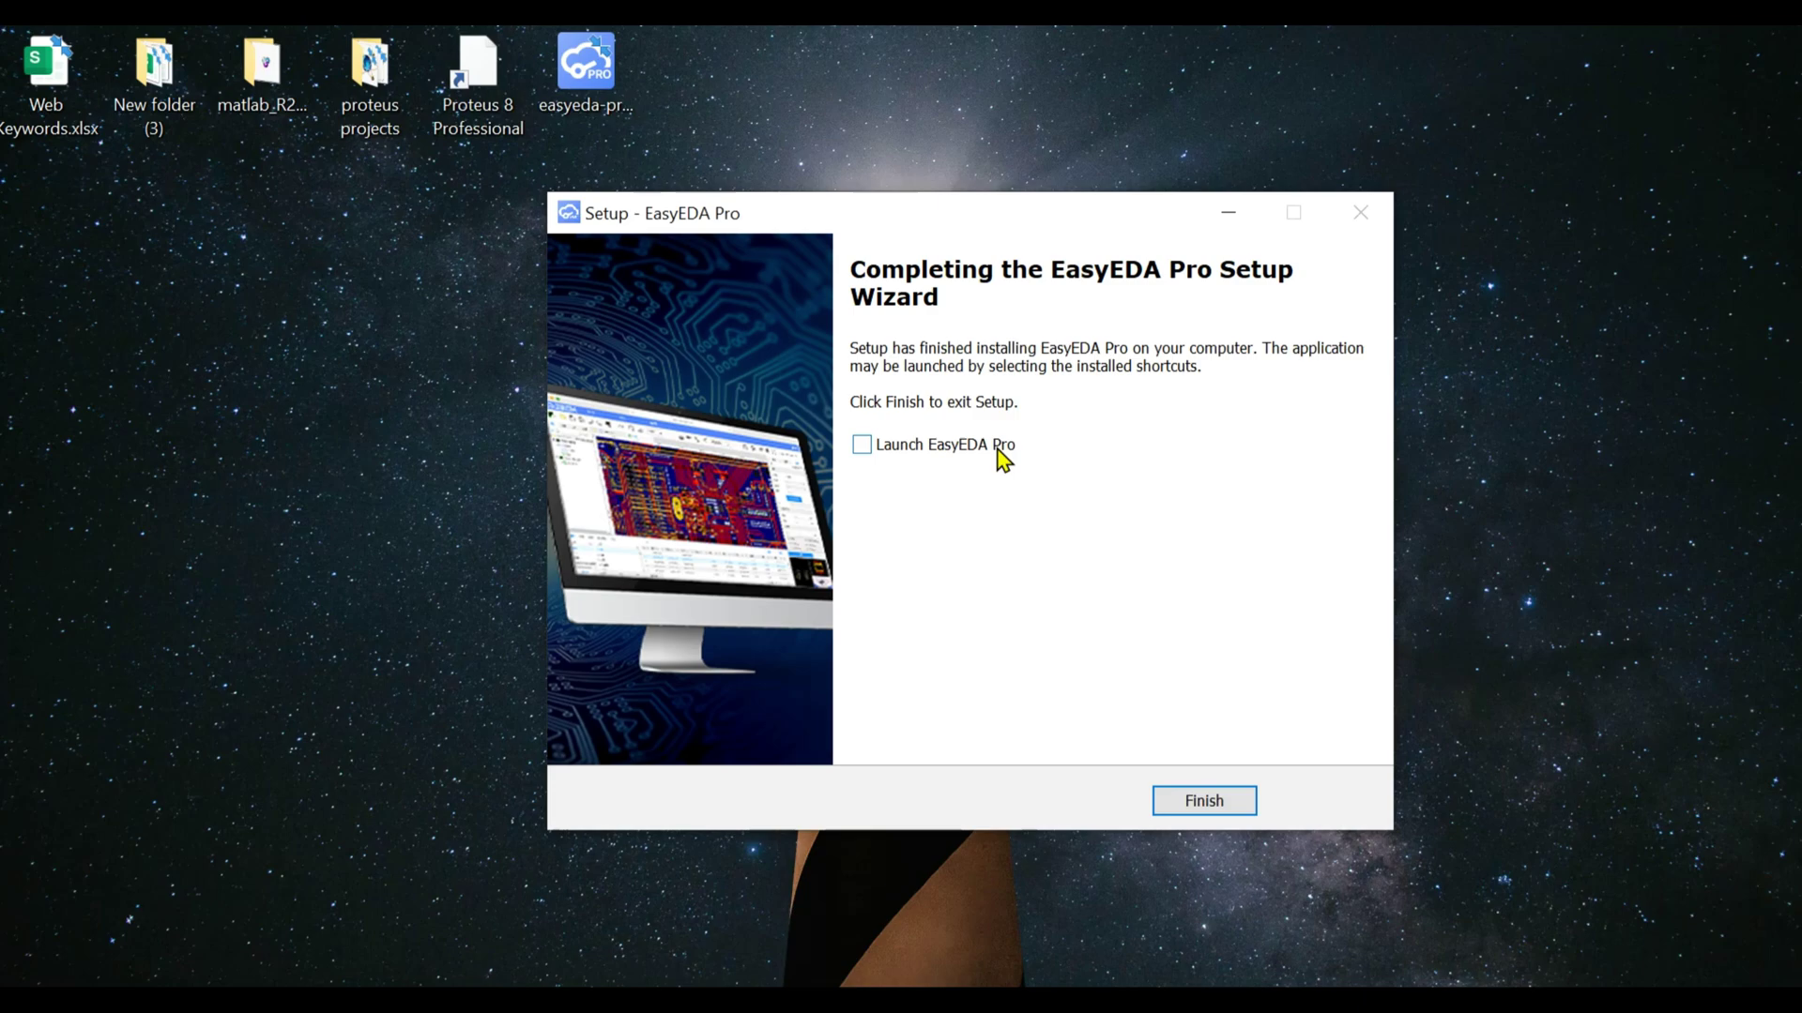
Close the finished EasyEDA Pro Setup wizard
left_click(1205, 803)
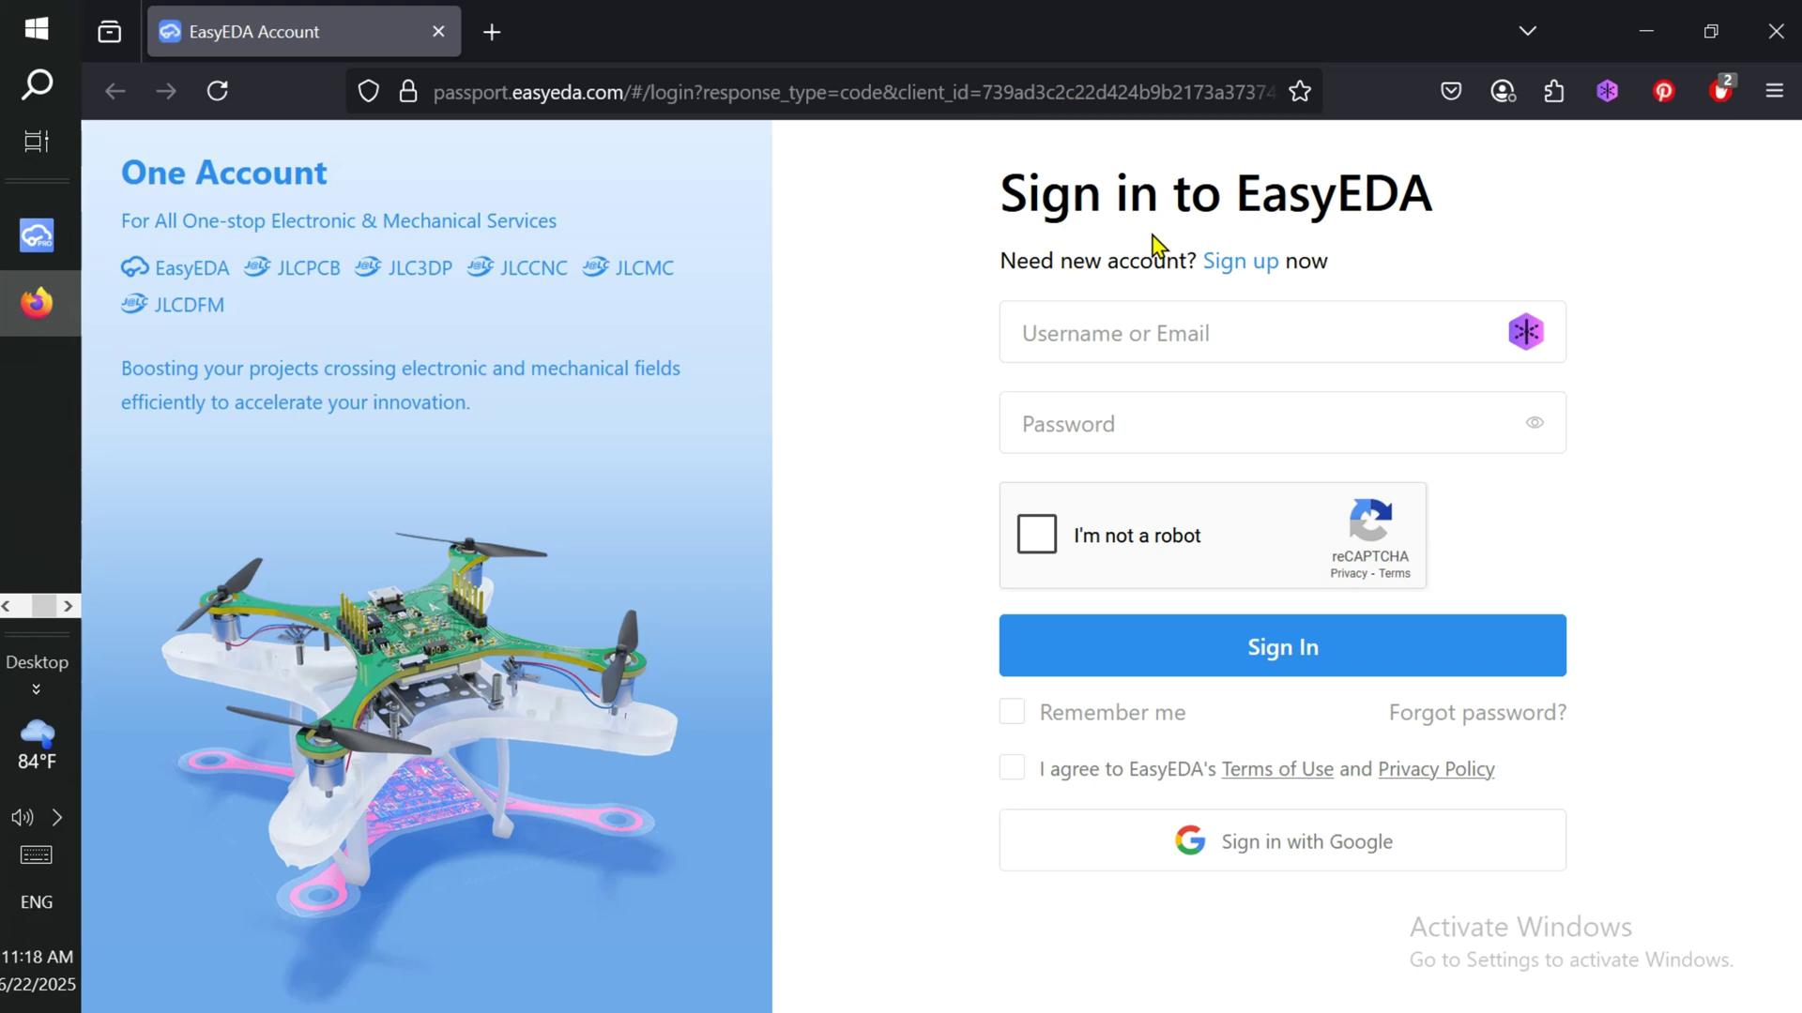
Open the sign-up form and get the confirmation code from the Gmail email
left_click(1239, 266)
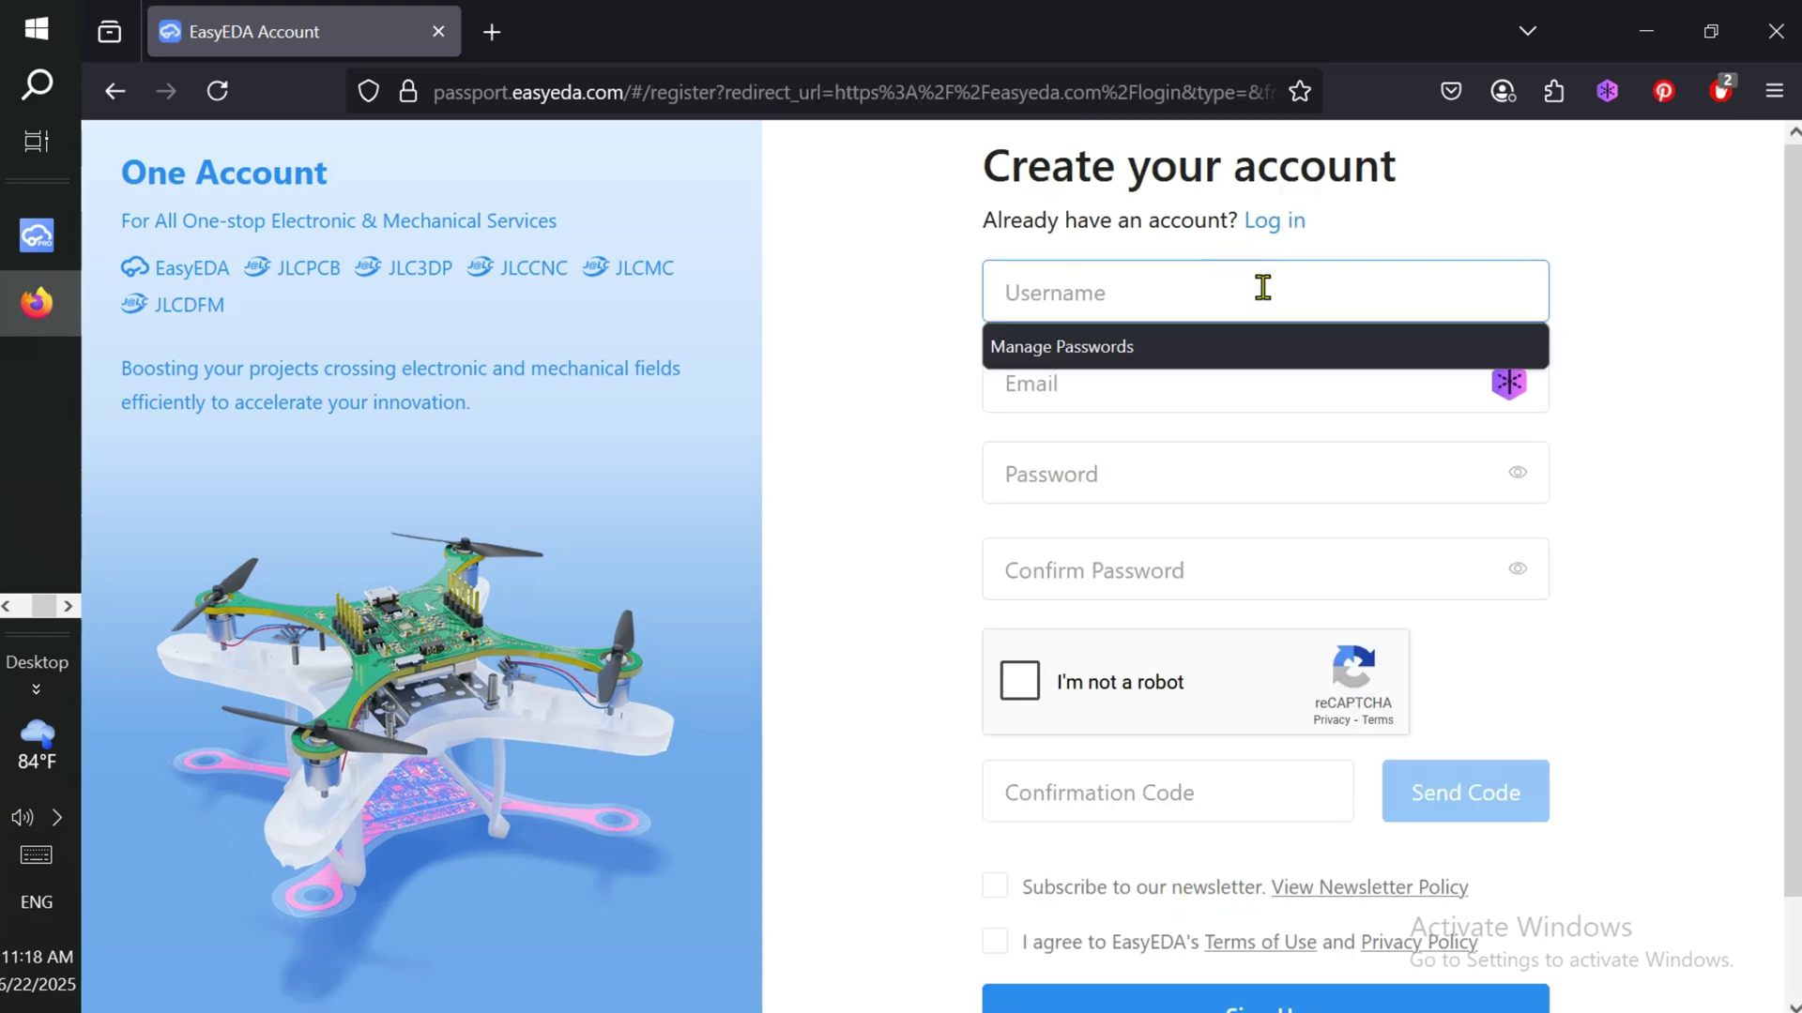
left_click(893, 309)
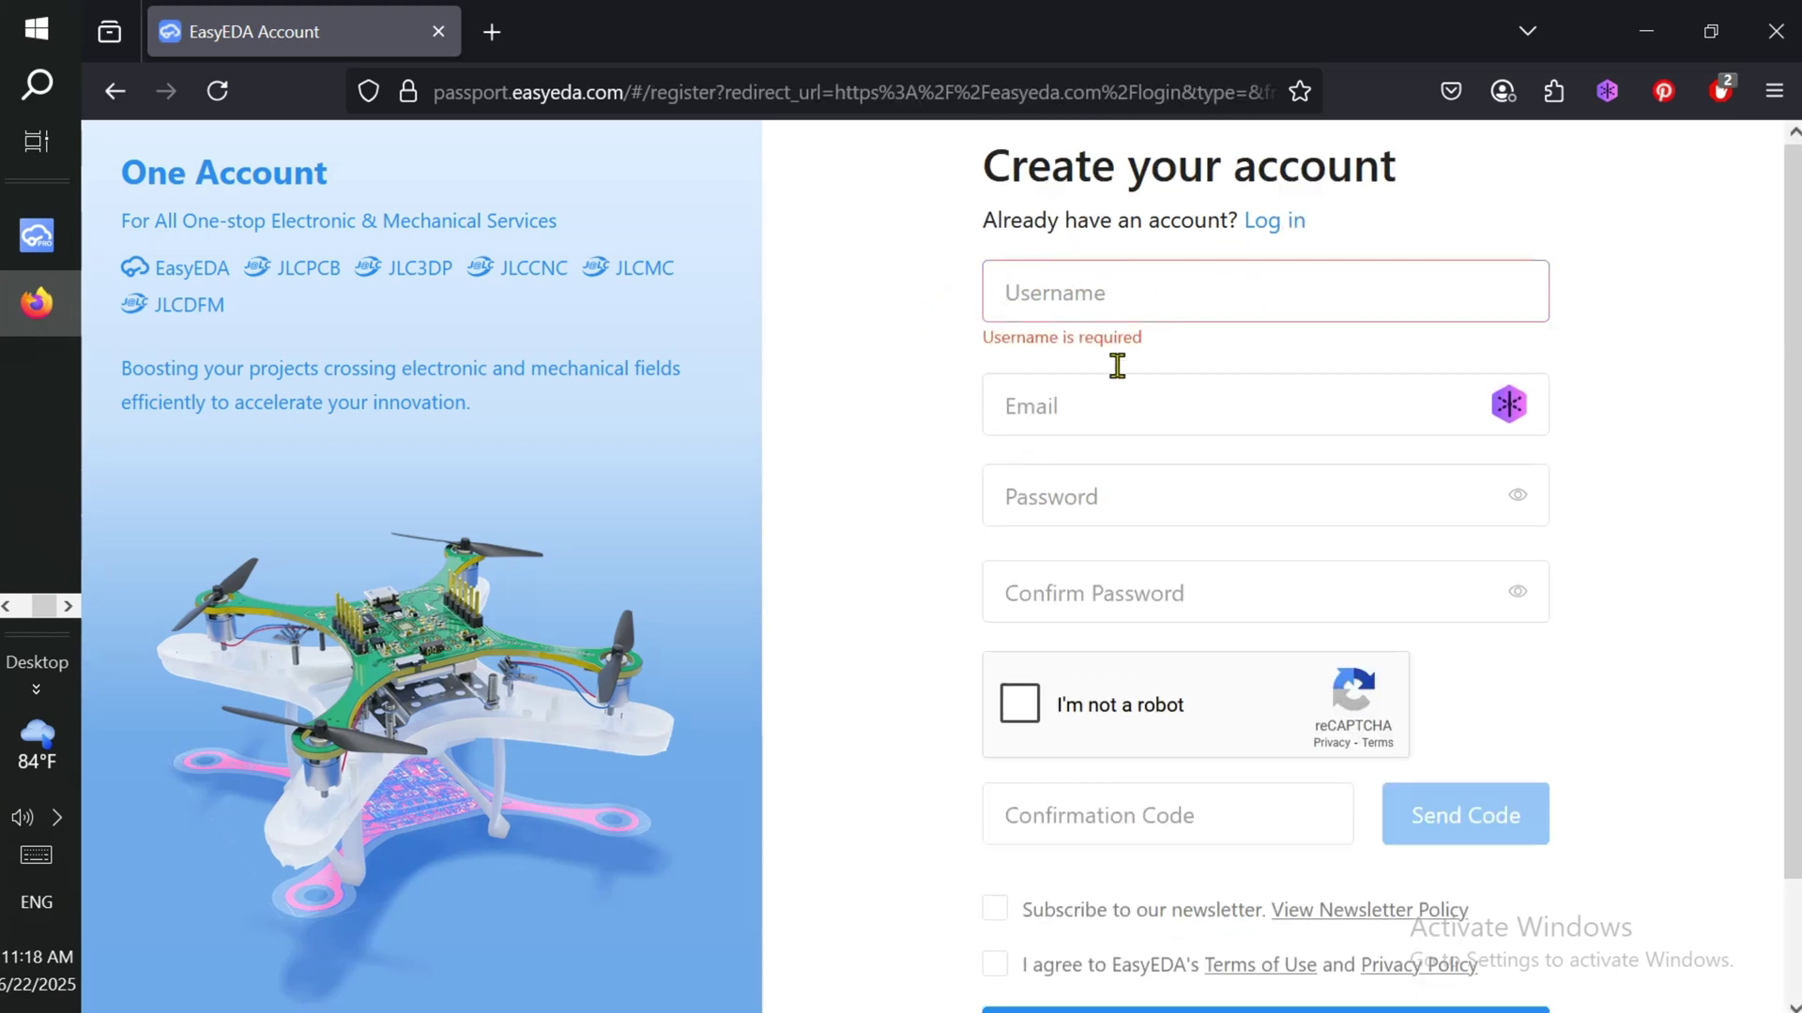
scroll(1122, 773, "down", 2)
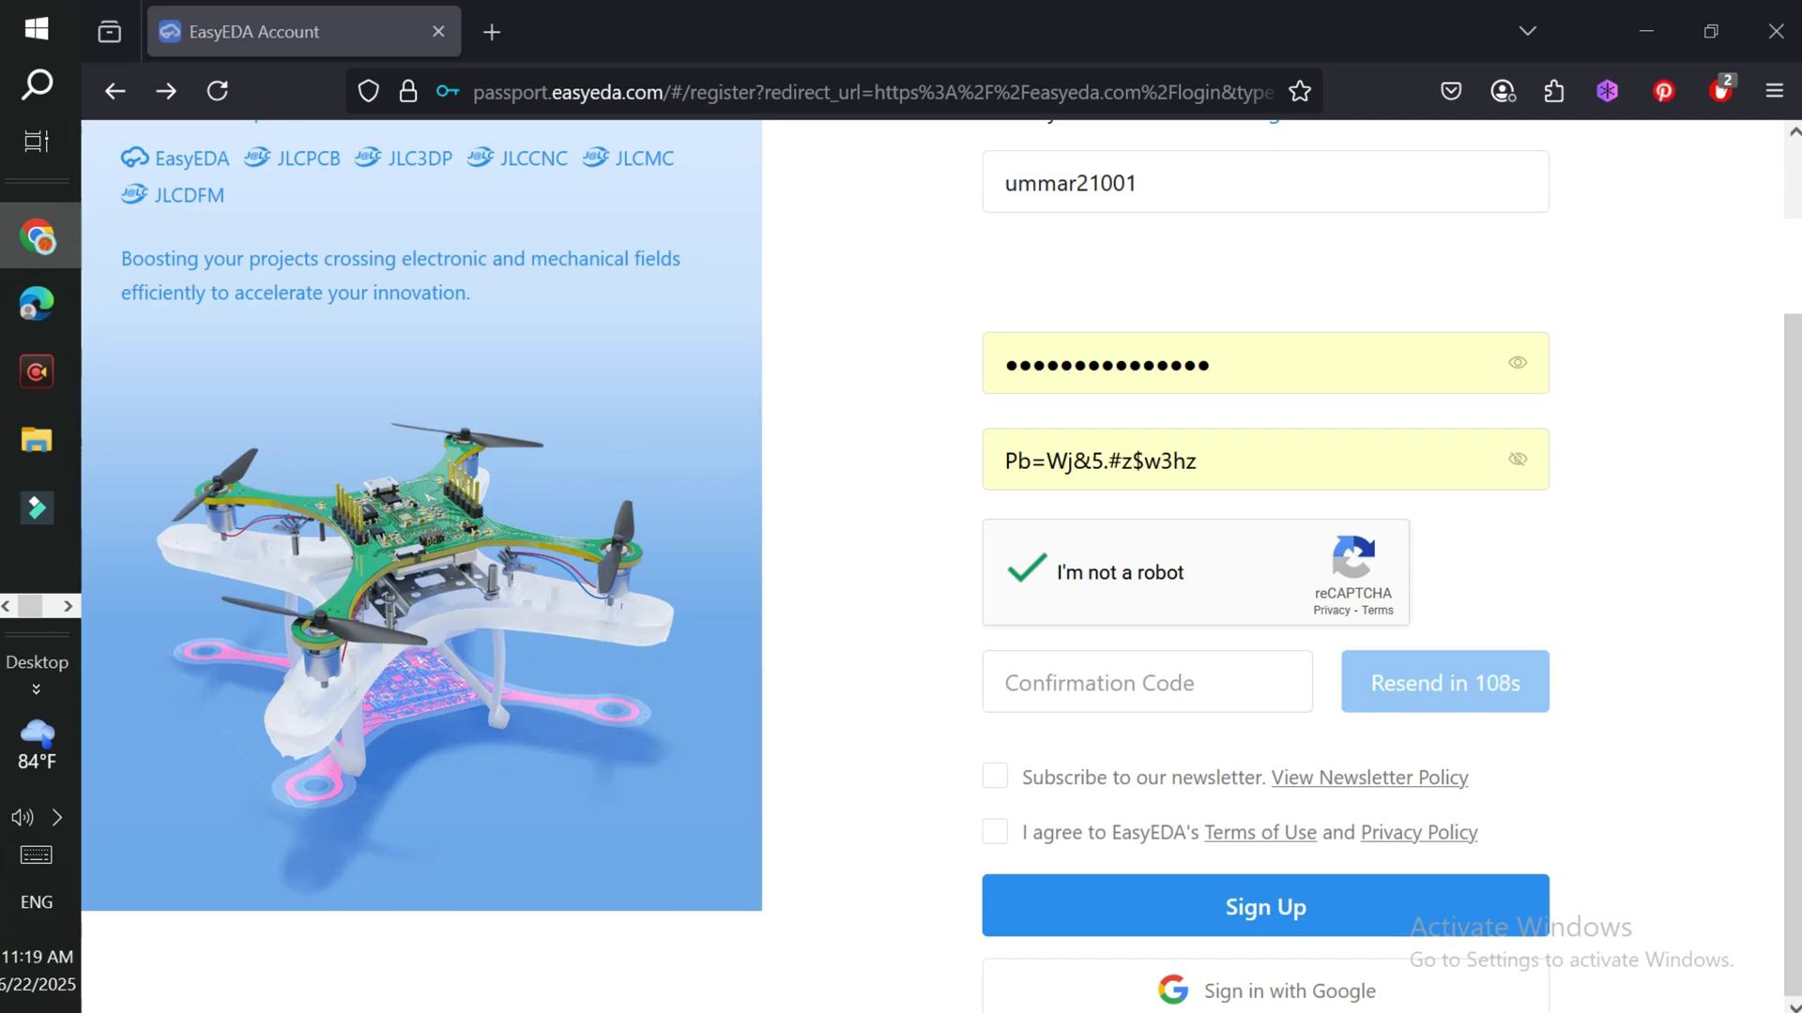
key("alt+Tab")
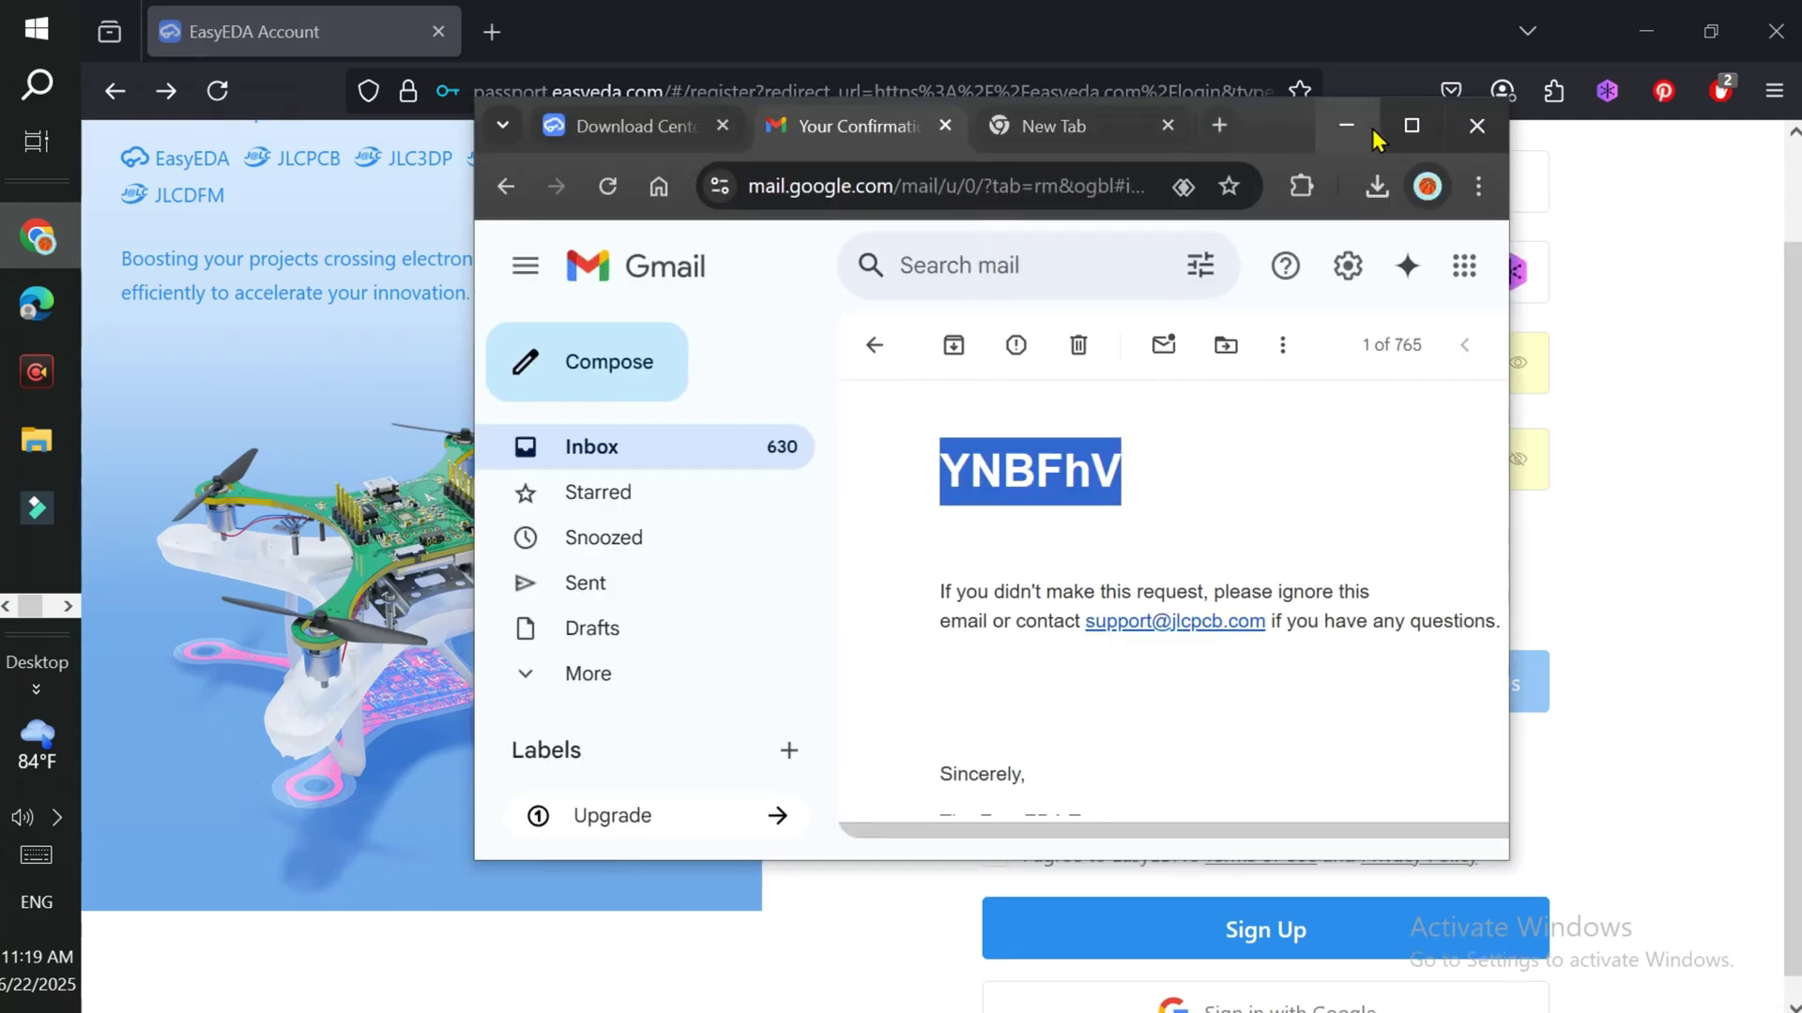
left_click(1407, 126)
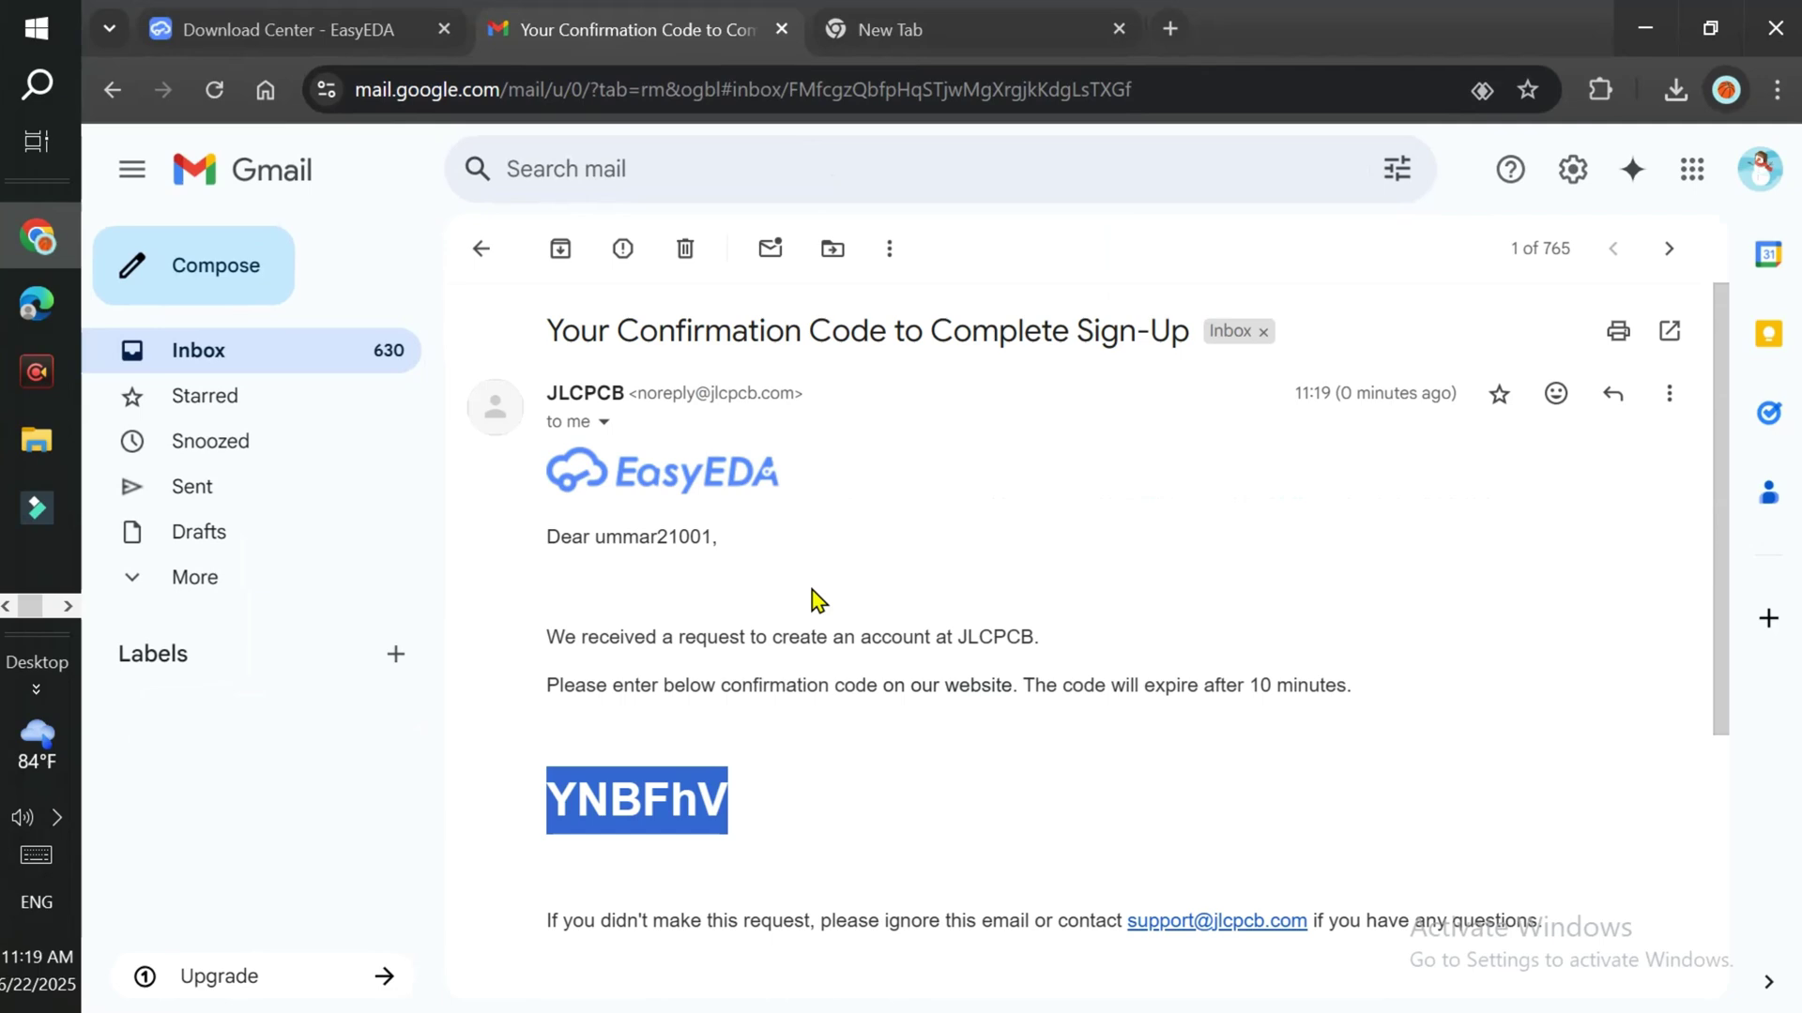
scroll(899, 567, "down", 1)
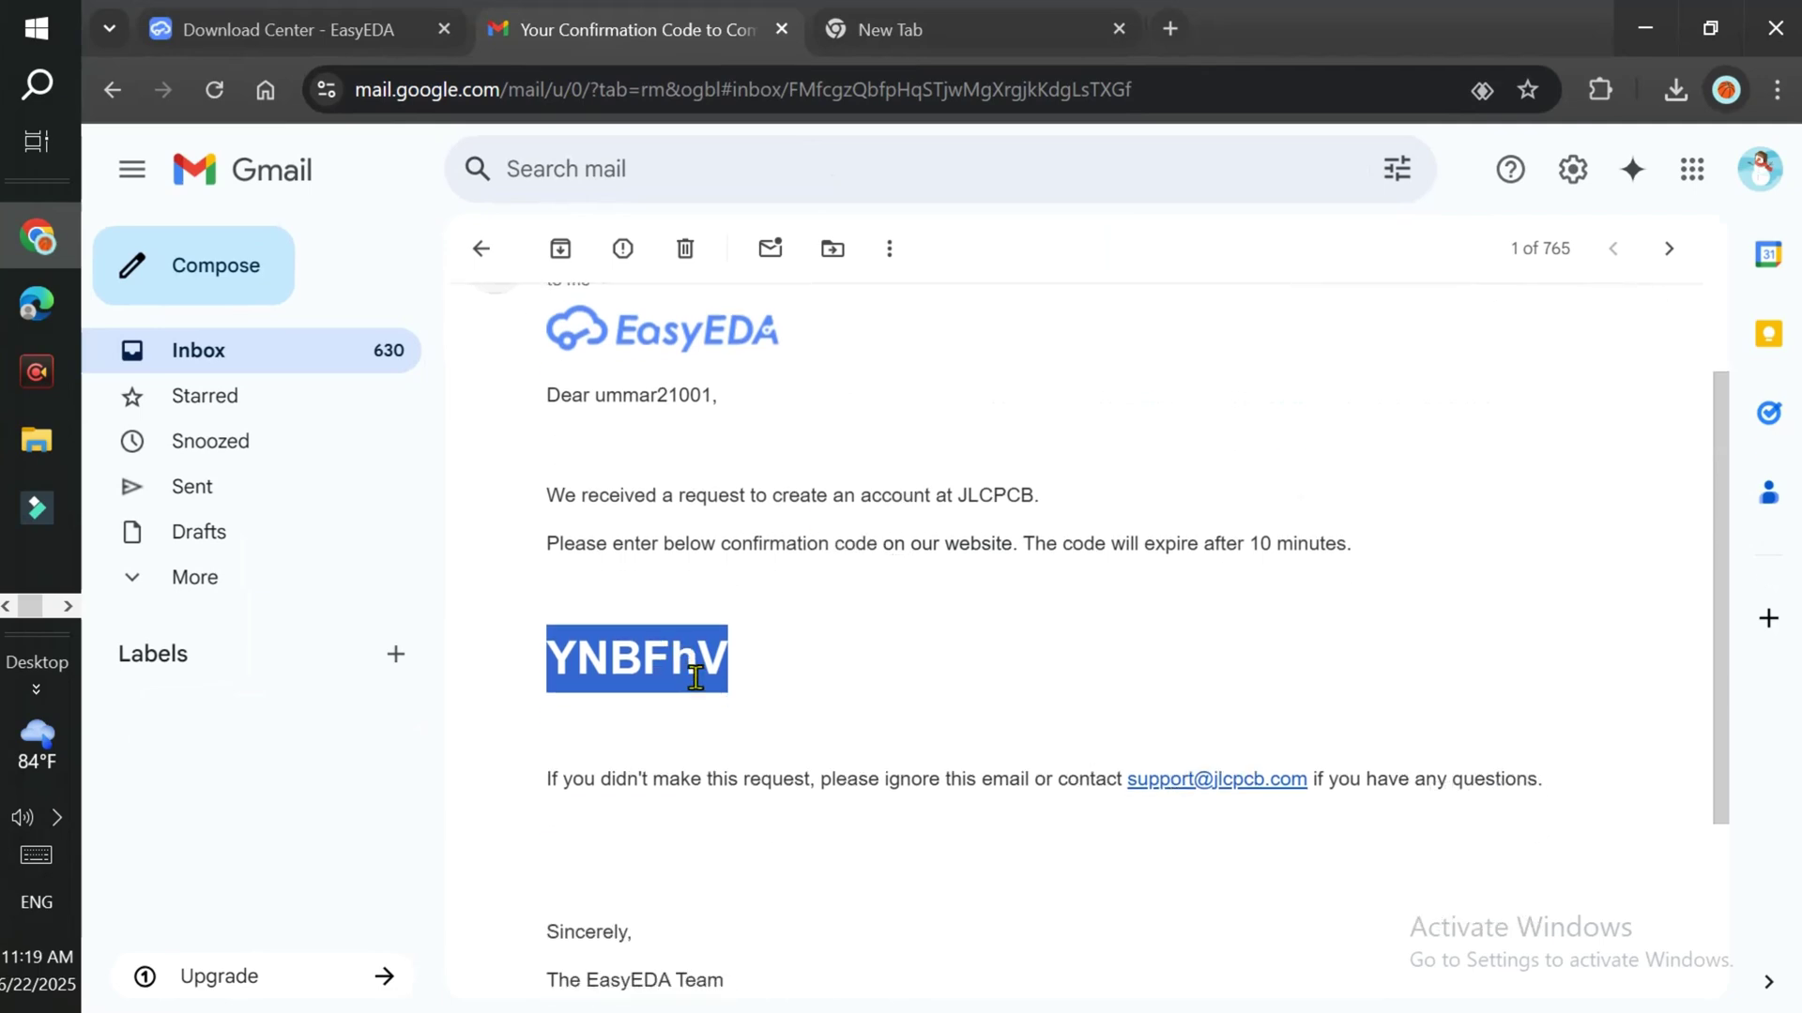
key("alt+Tab")
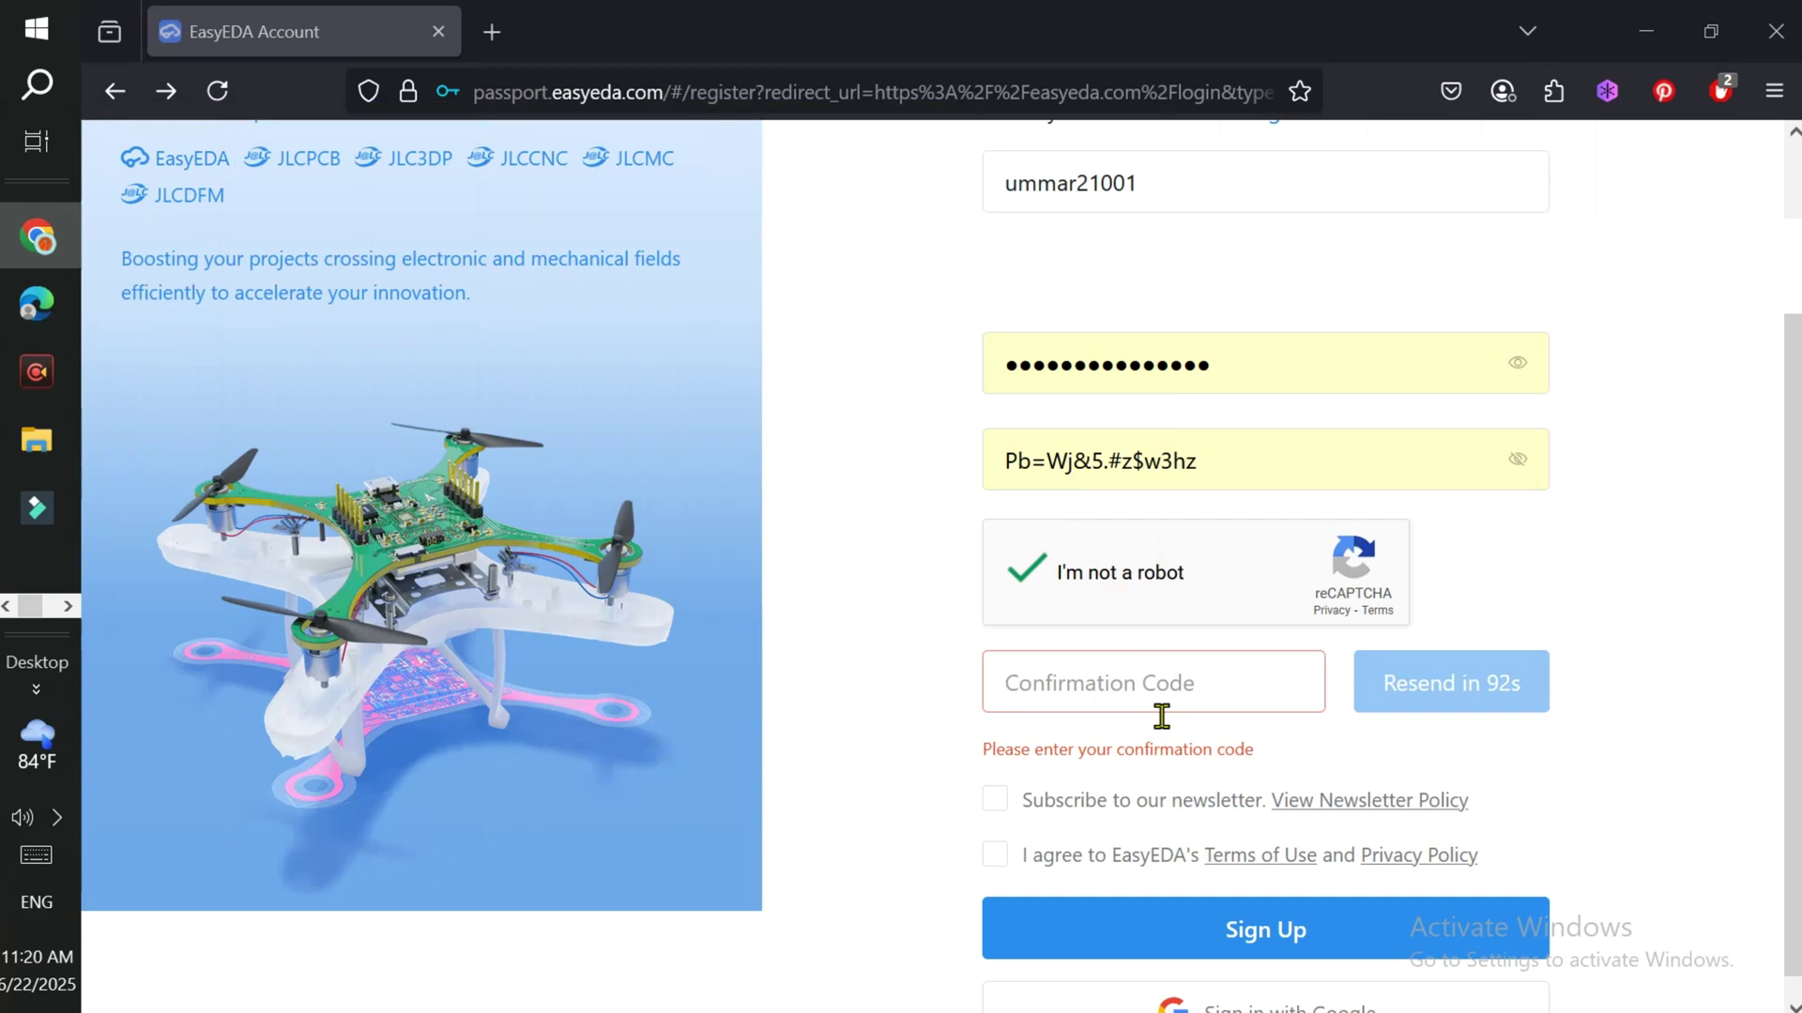
left_click(1140, 693)
key("ctrl+v")
scroll(1238, 761, "down", 1)
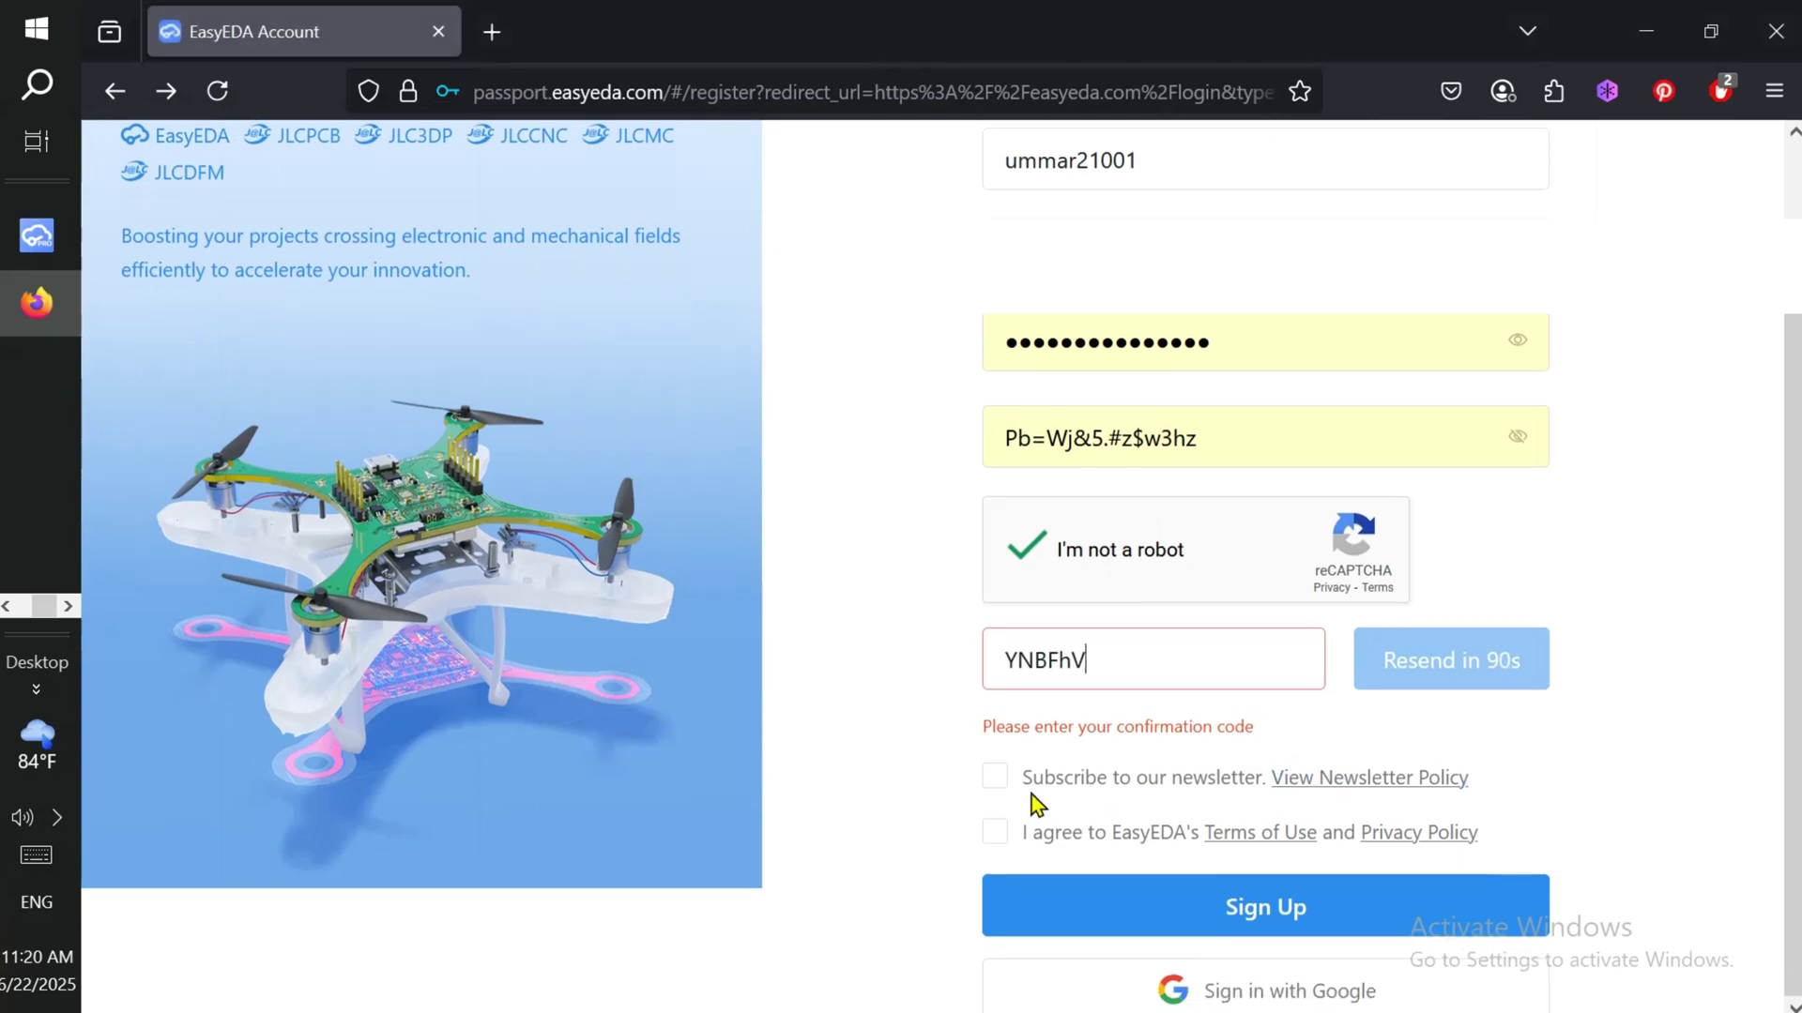
left_click(996, 788)
left_click(996, 832)
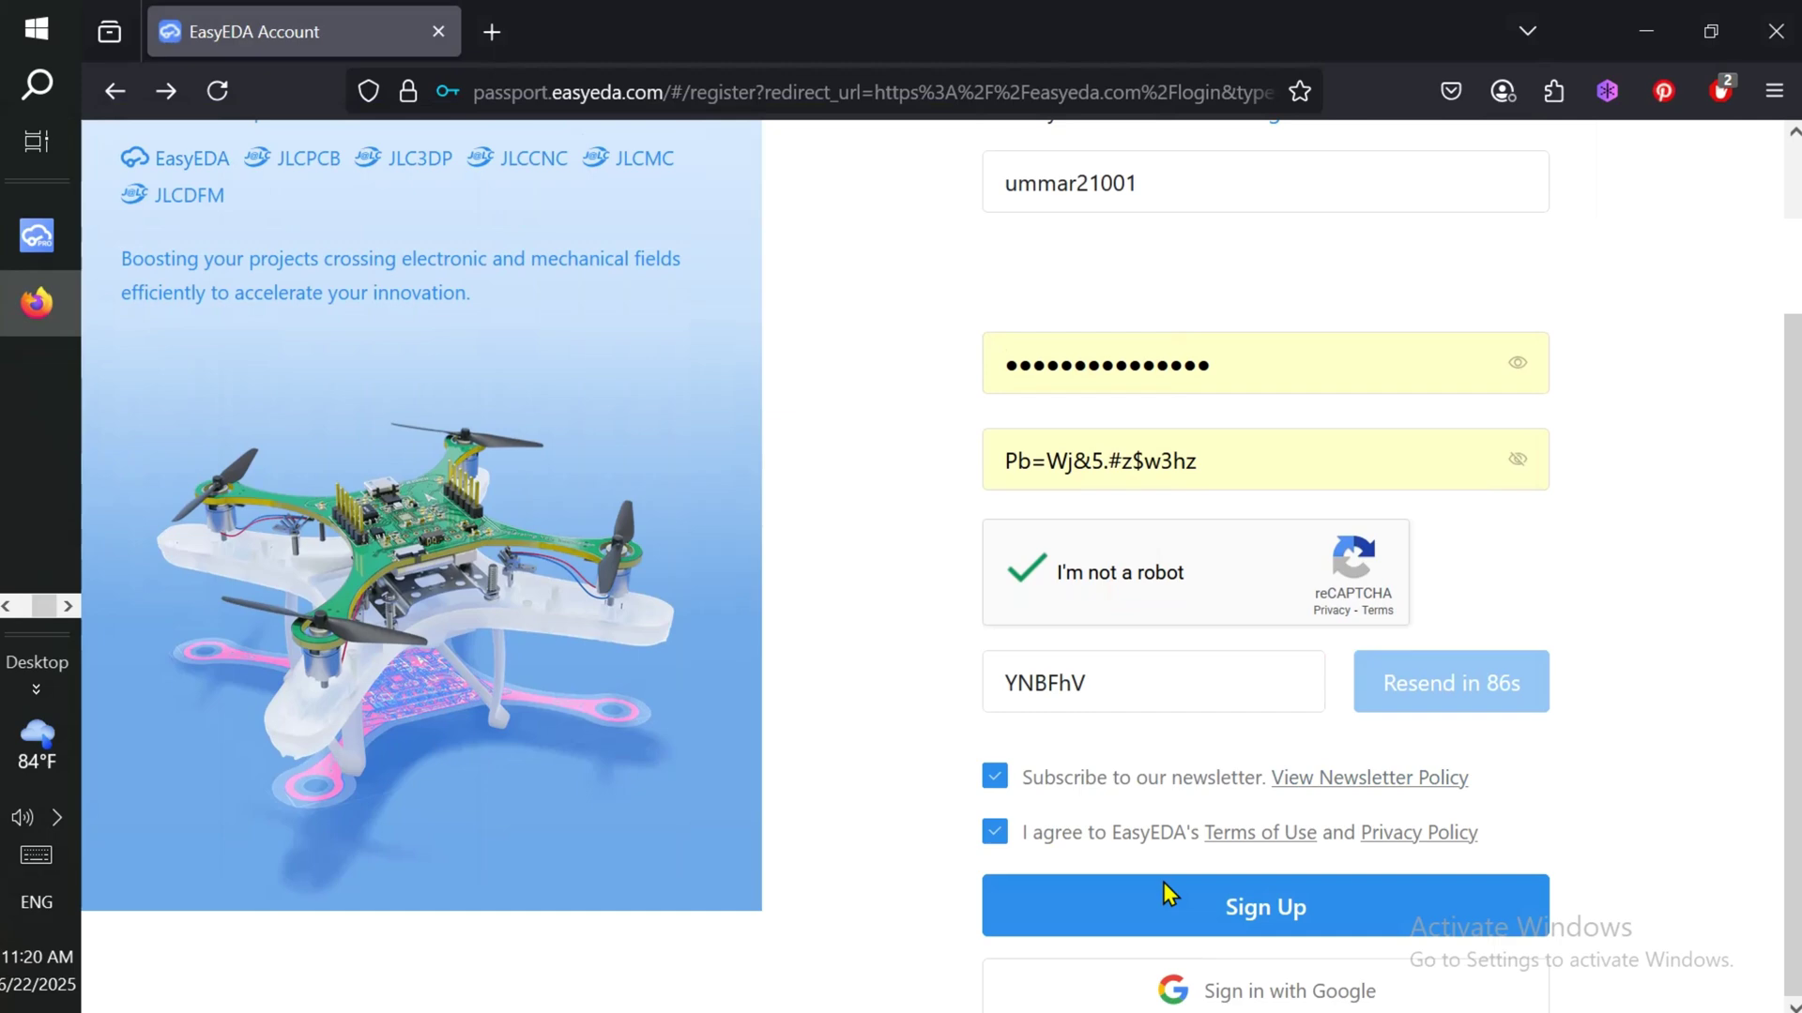
left_click(1293, 930)
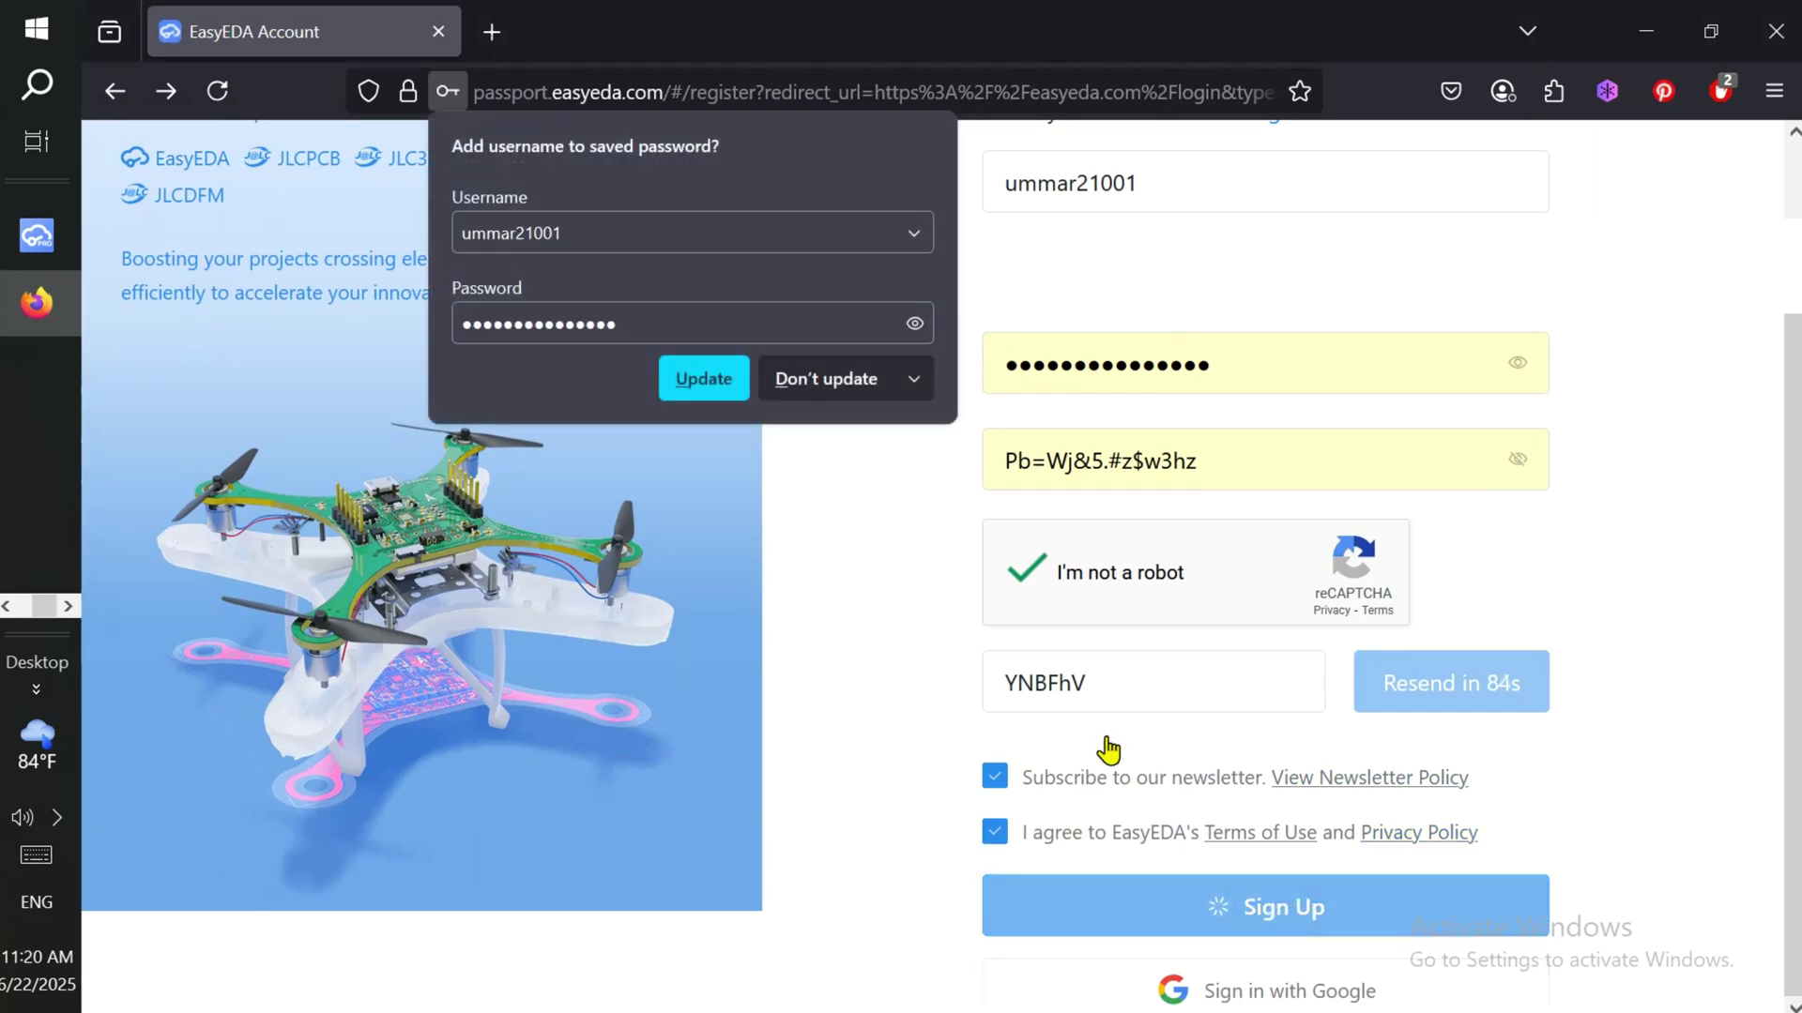
left_click(703, 381)
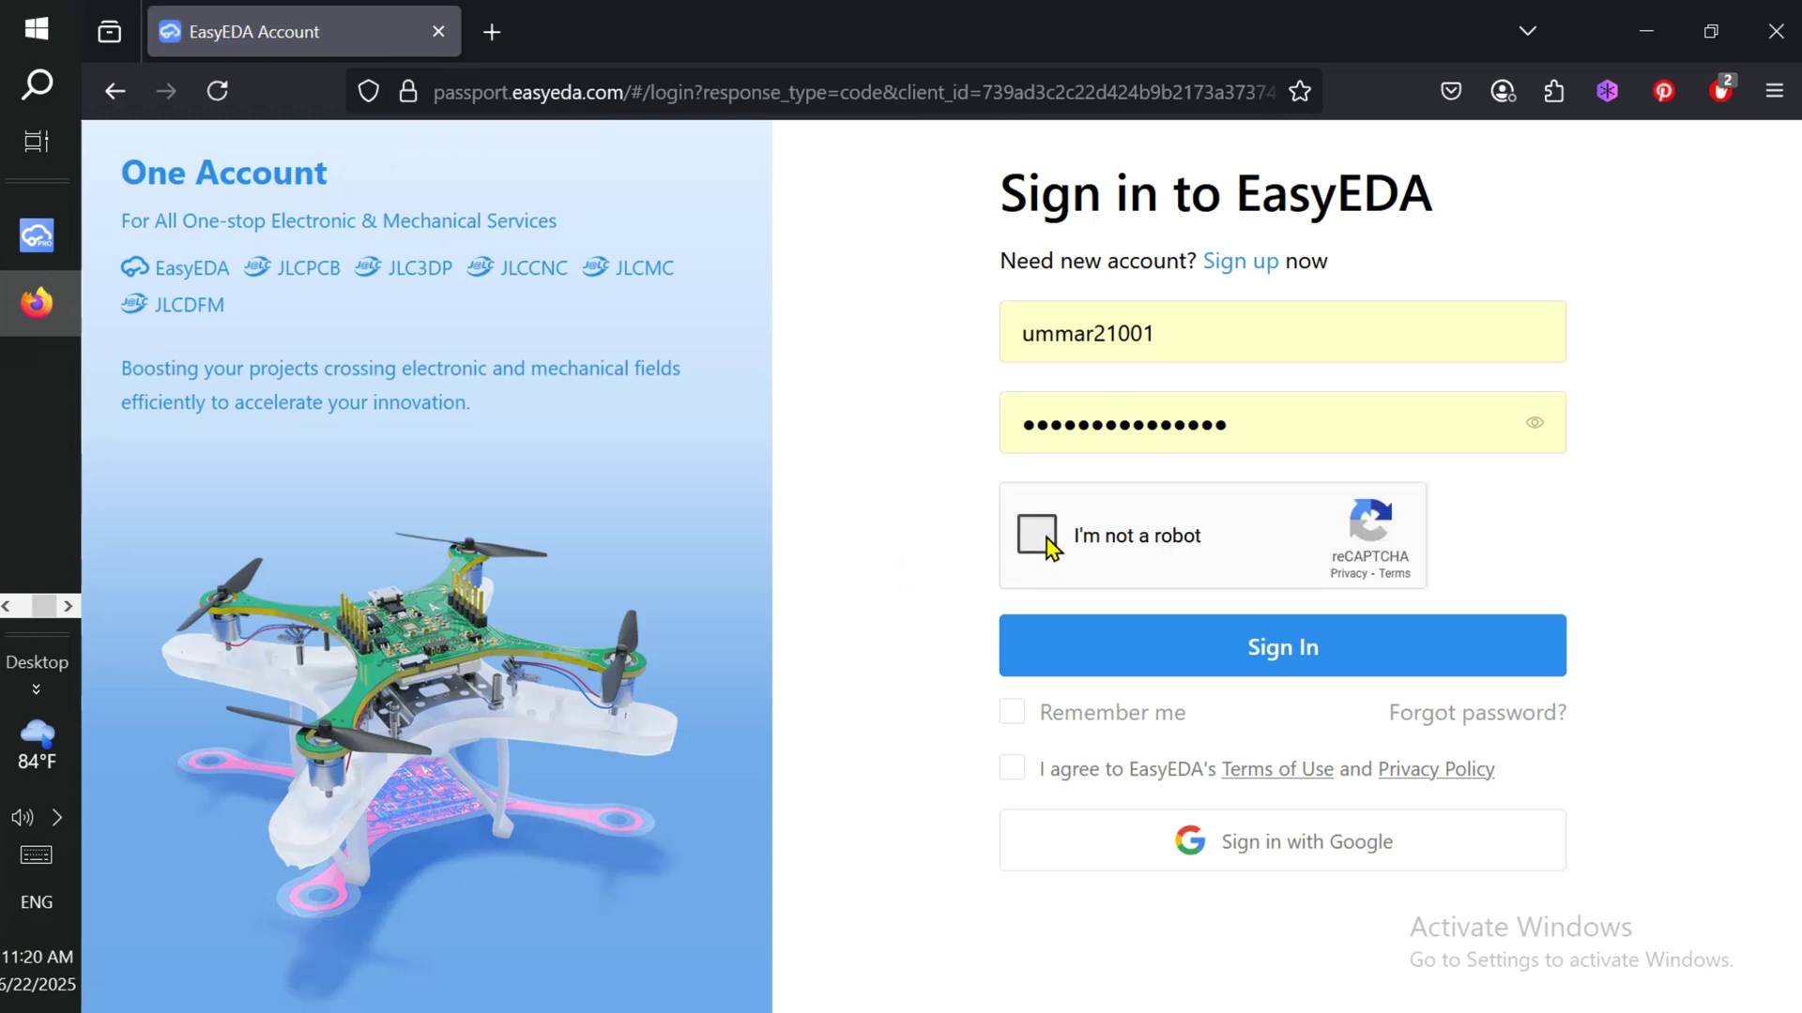
Pass the reCAPTCHA check and sign in with the new account
left_click(1048, 545)
left_click(1230, 659)
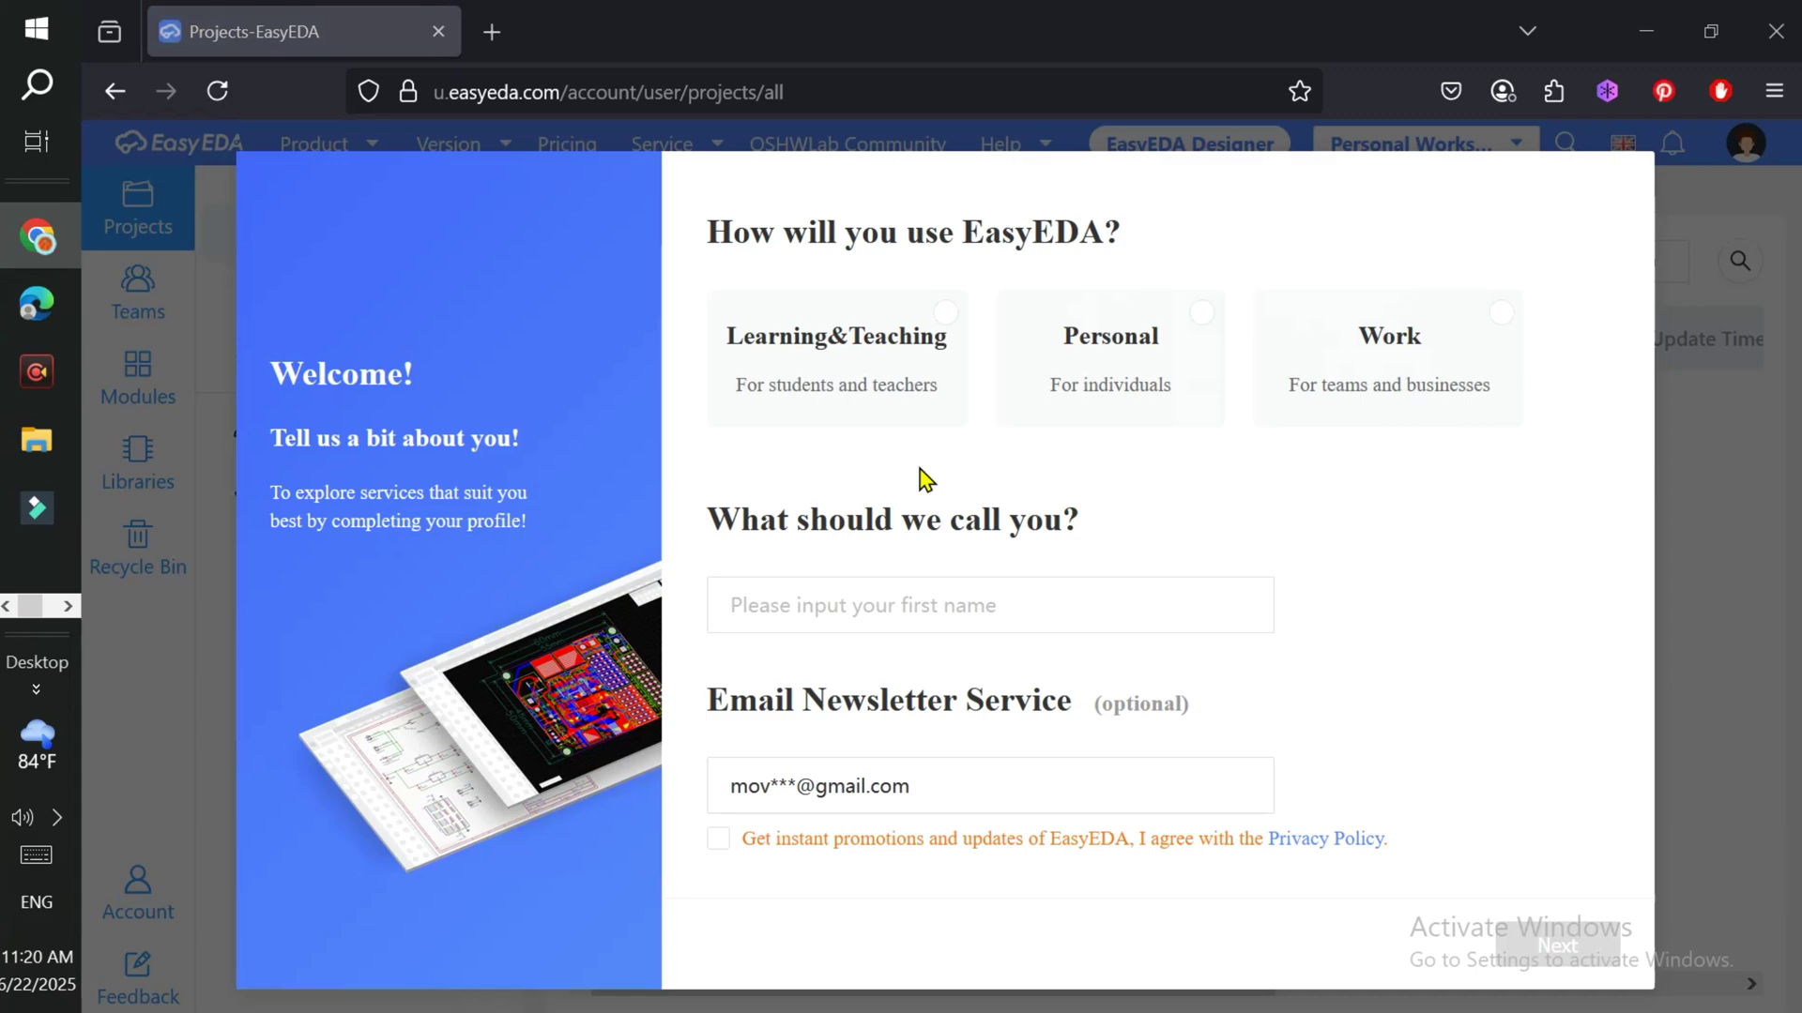
Choose Personal use, enter a first name, skip the edition choice, and close the newsletter popup
left_click(1275, 390)
left_click(1096, 369)
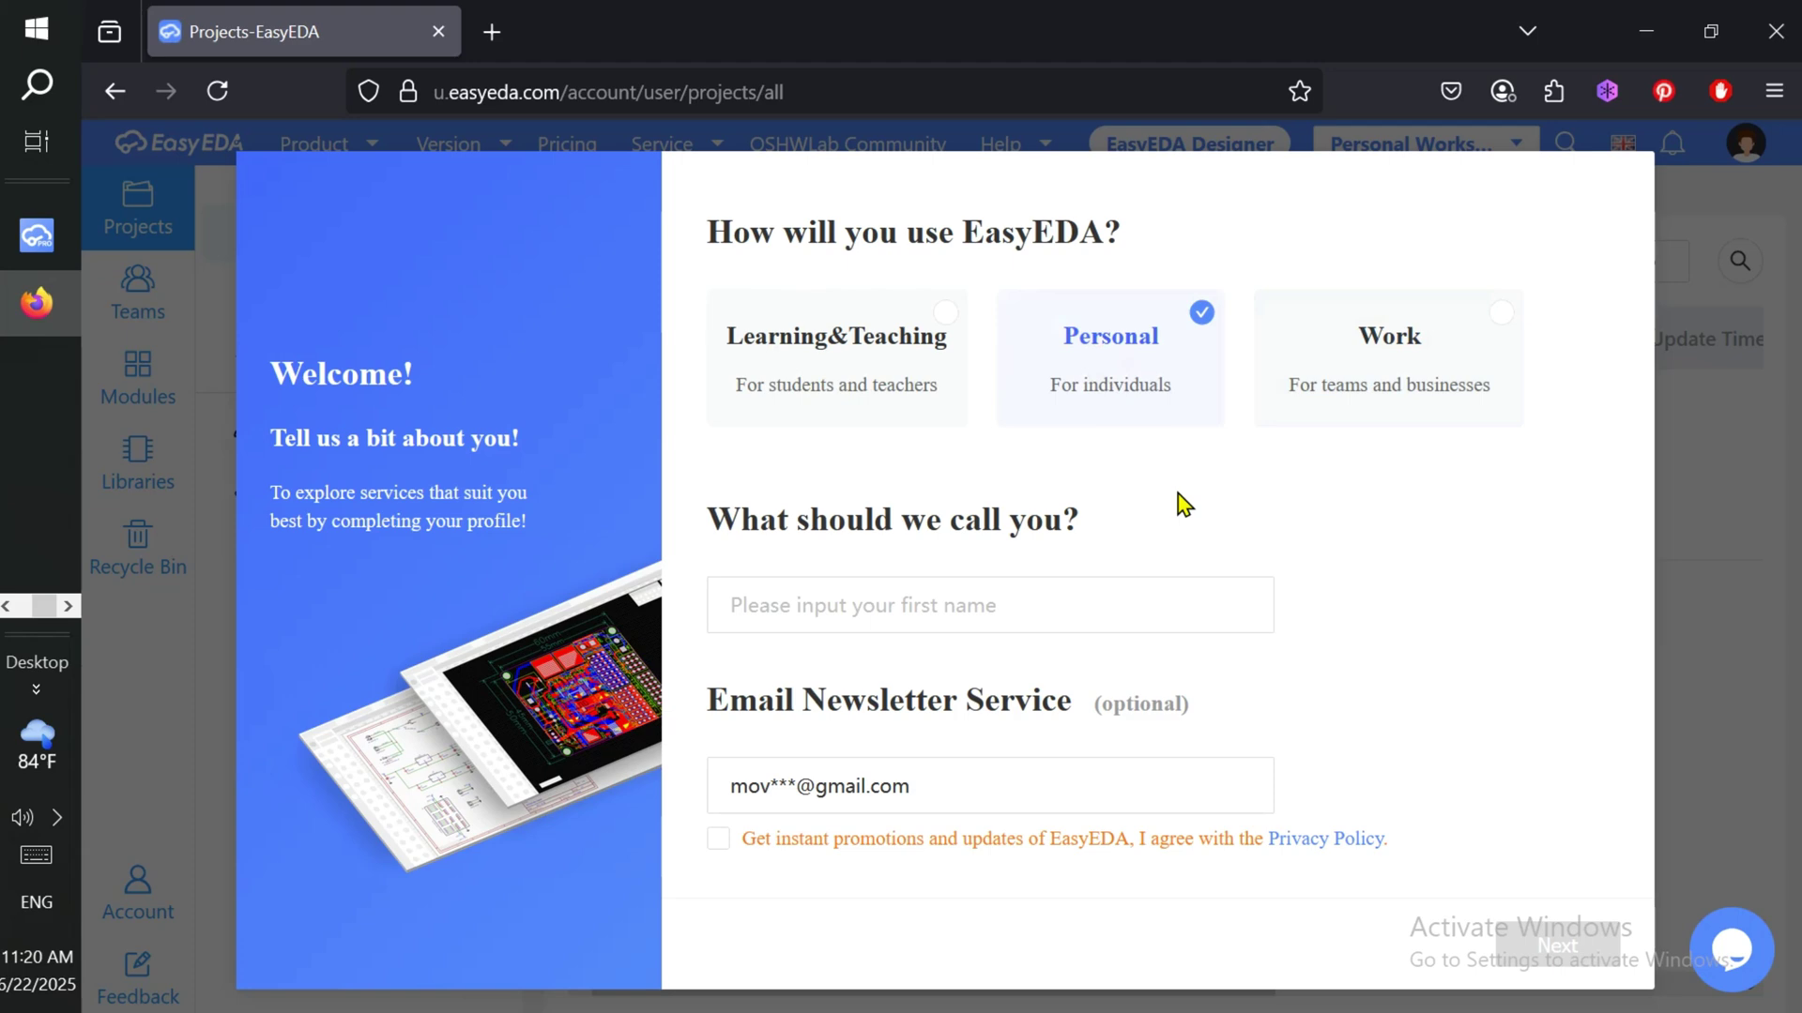
left_click(887, 629)
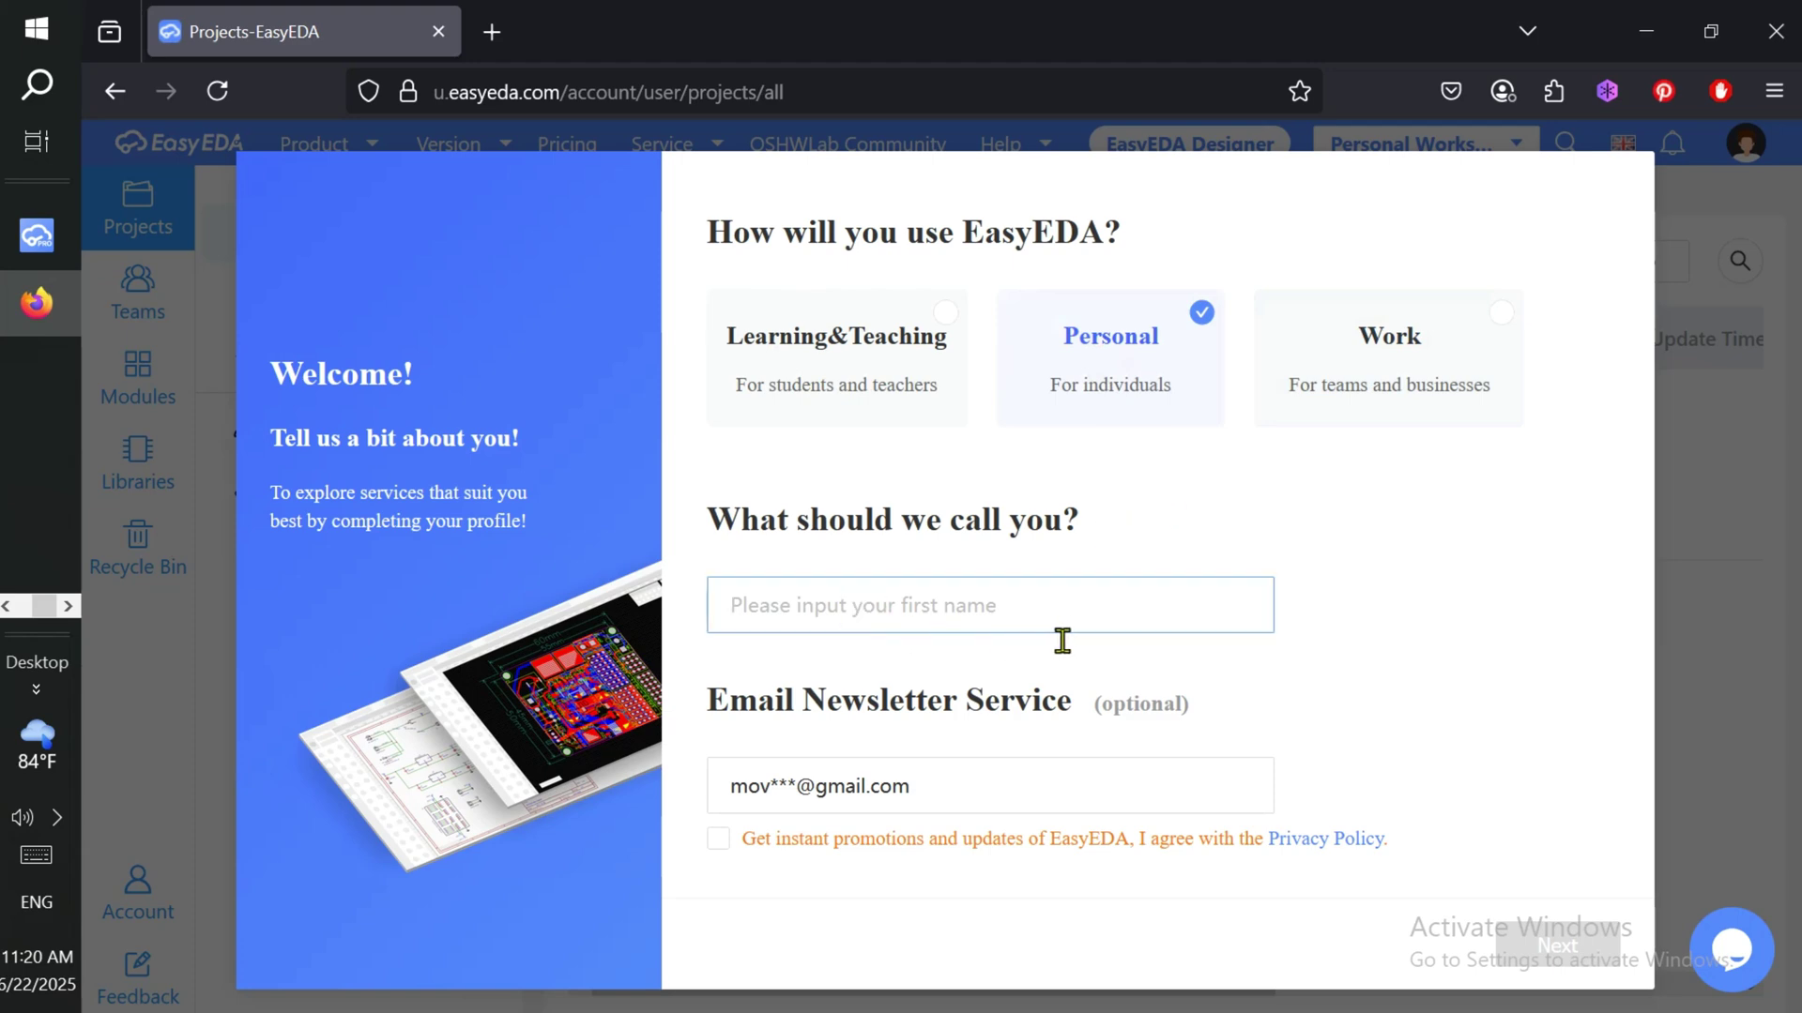
type("U")
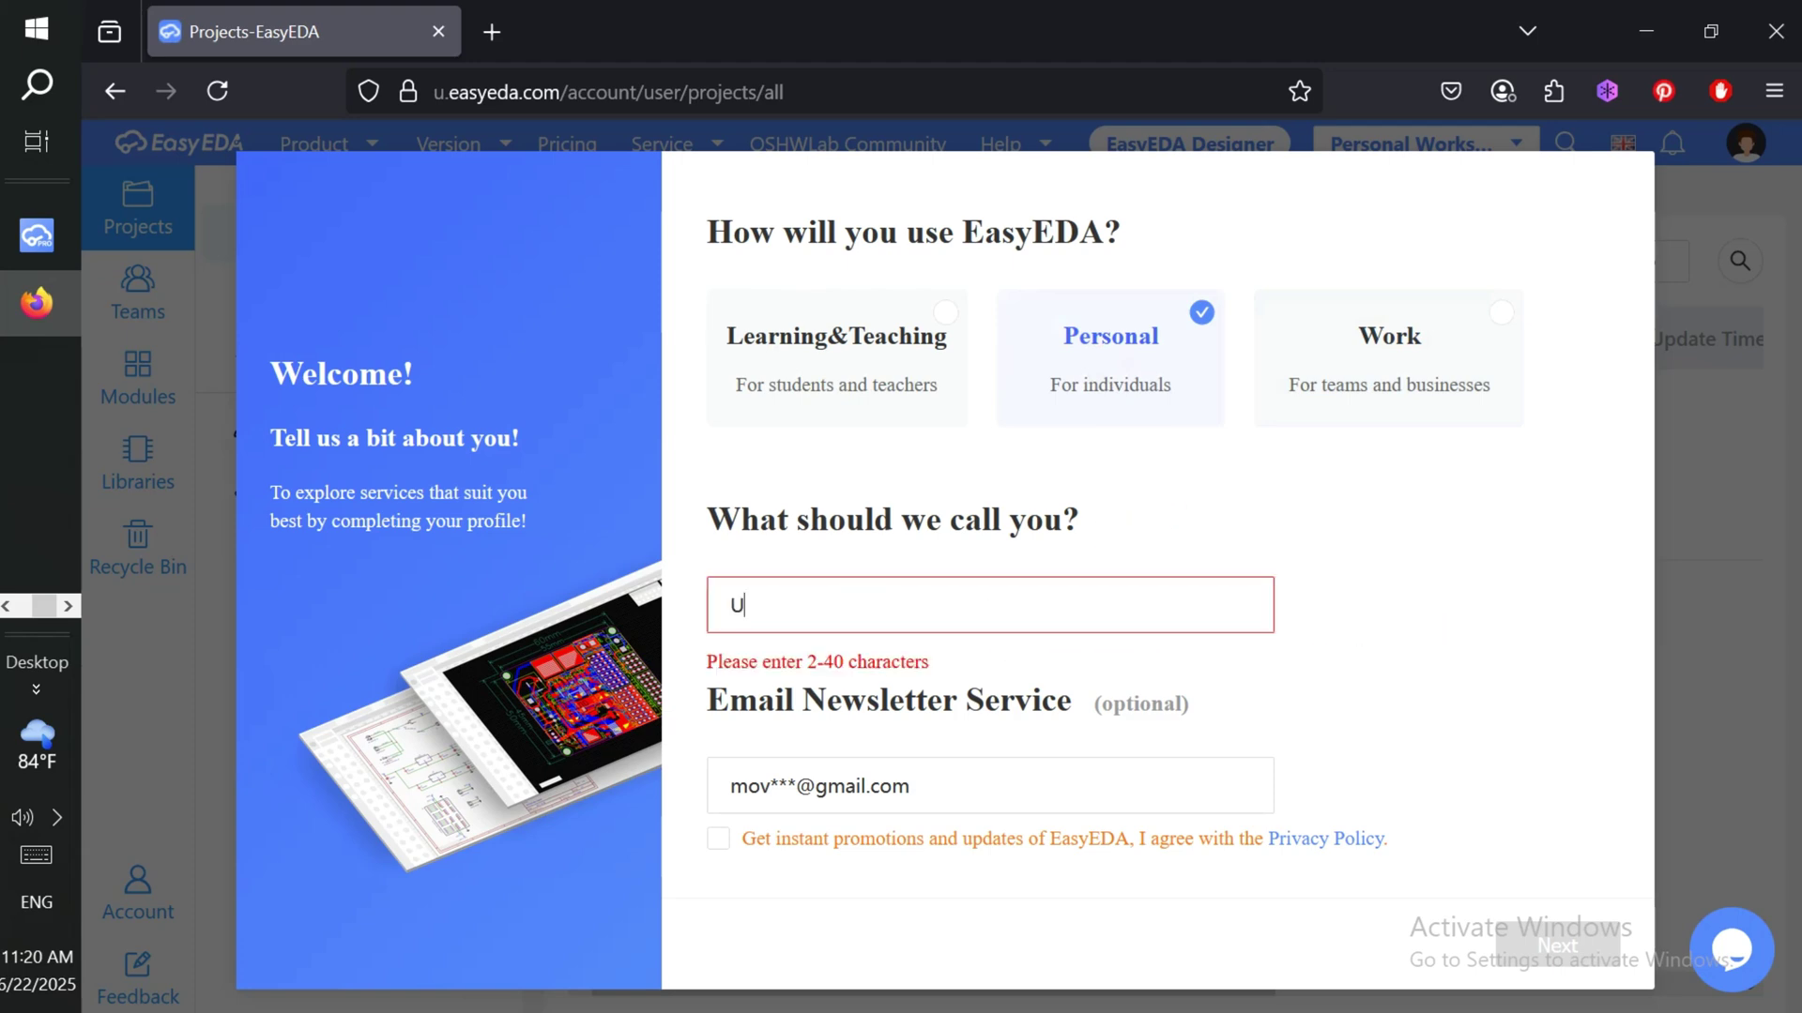
type("mmar")
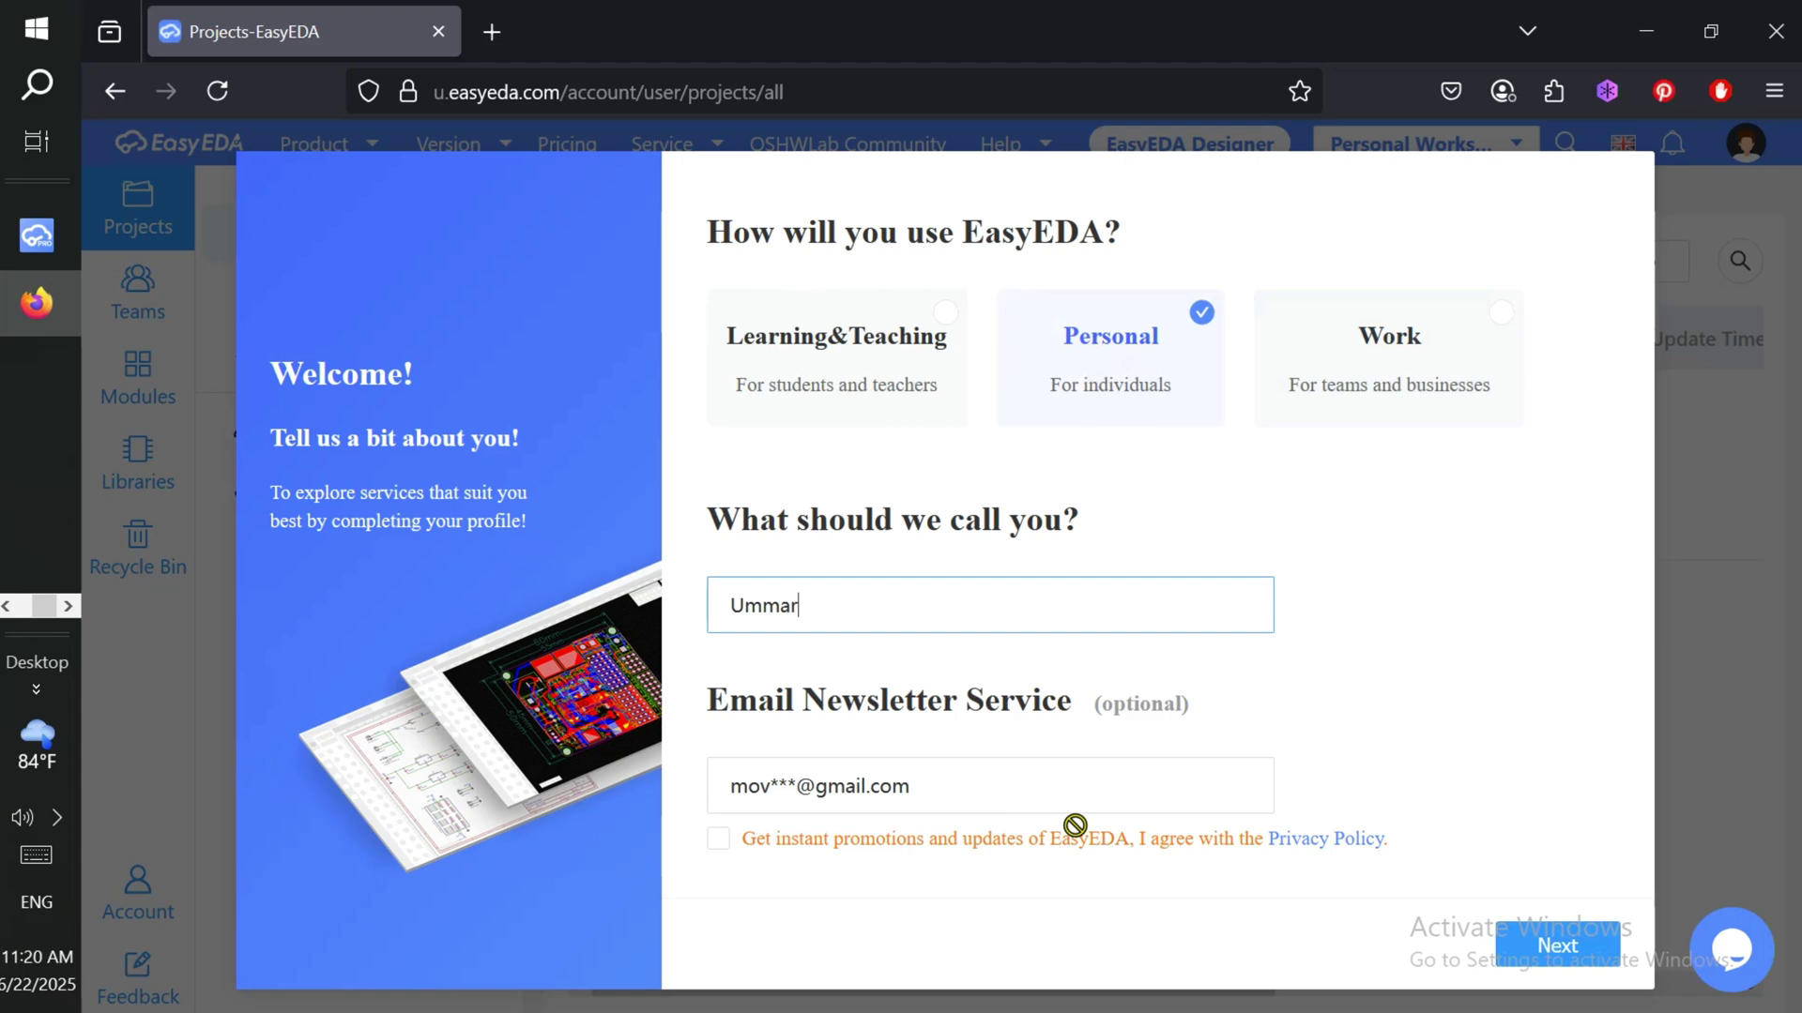
left_click(1572, 966)
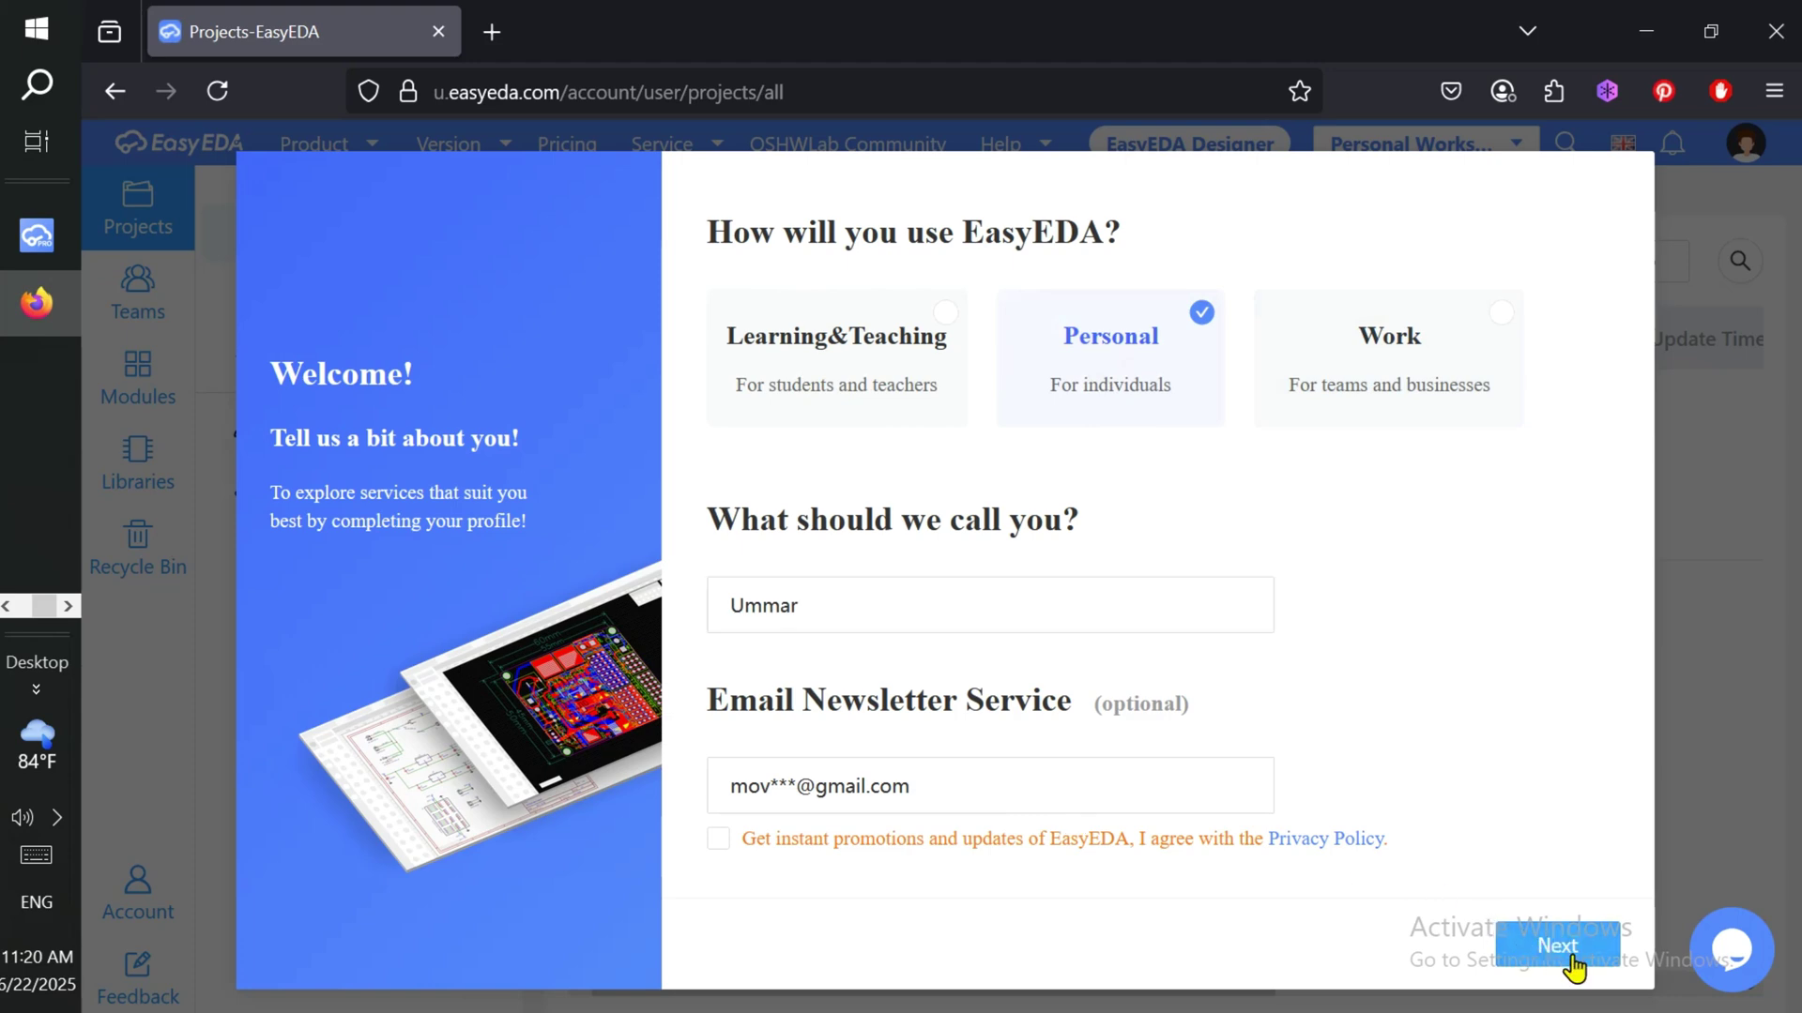
left_click(1436, 905)
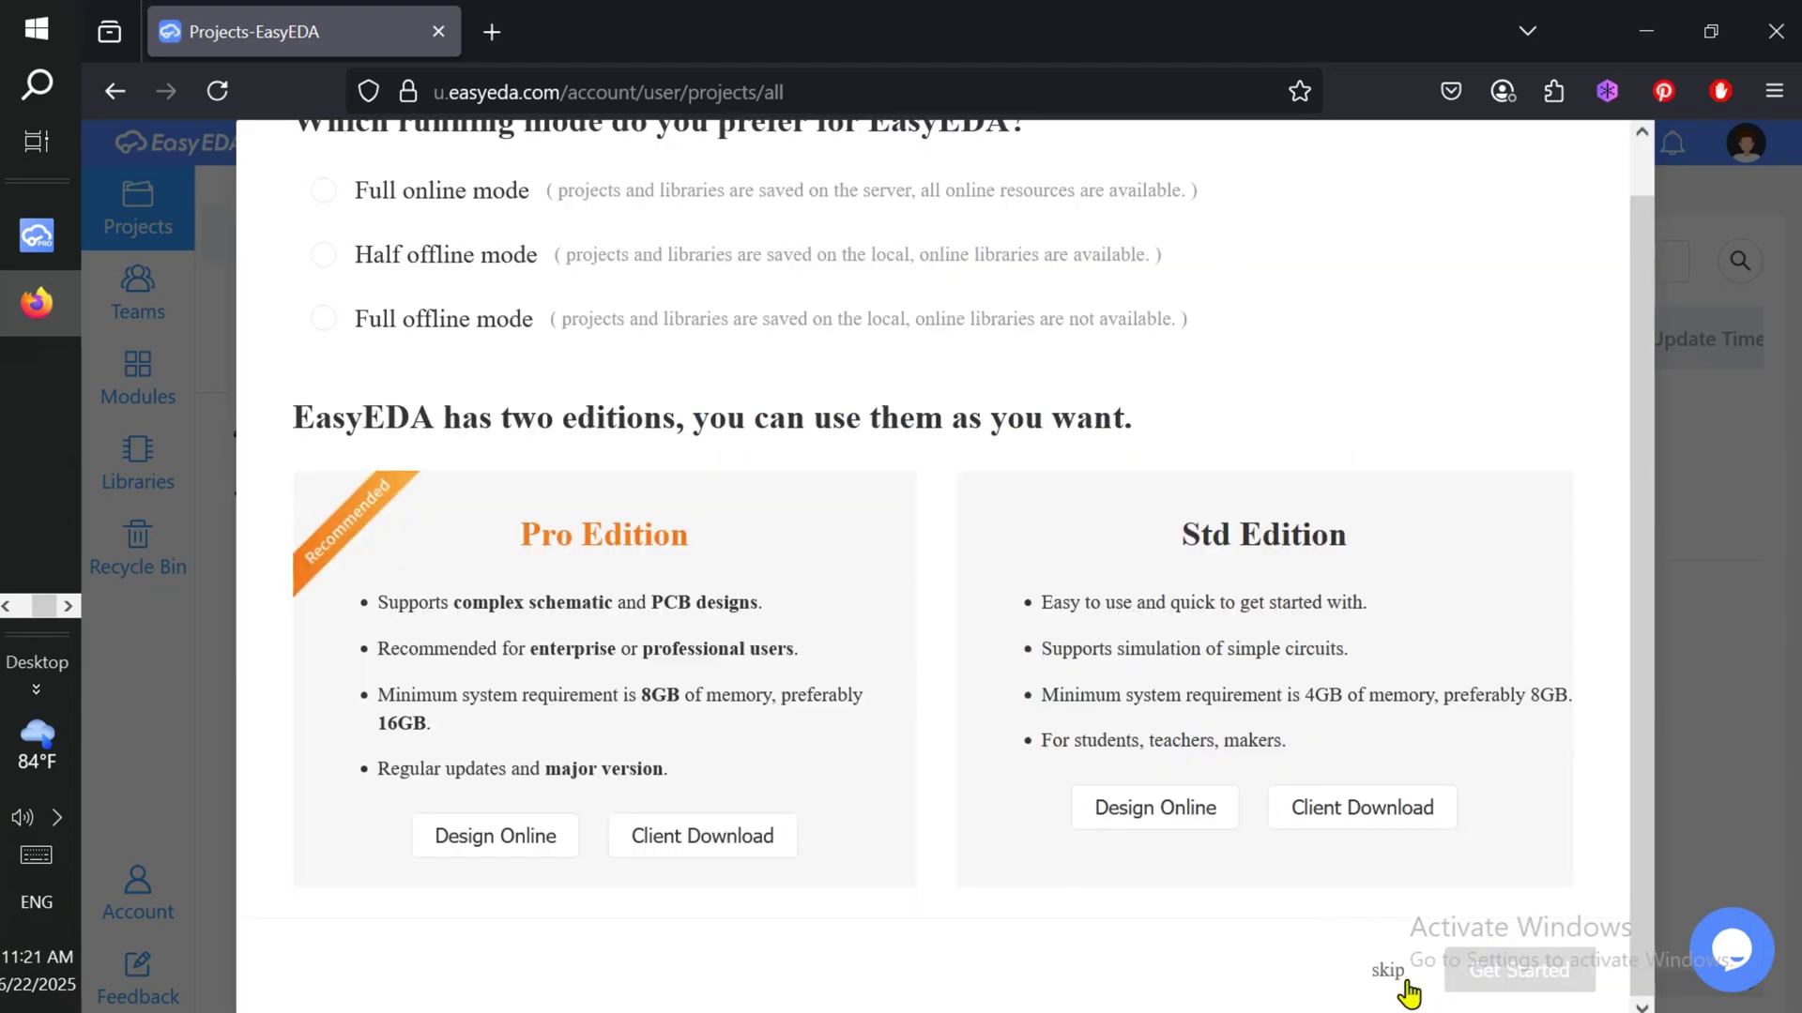
left_click(1404, 982)
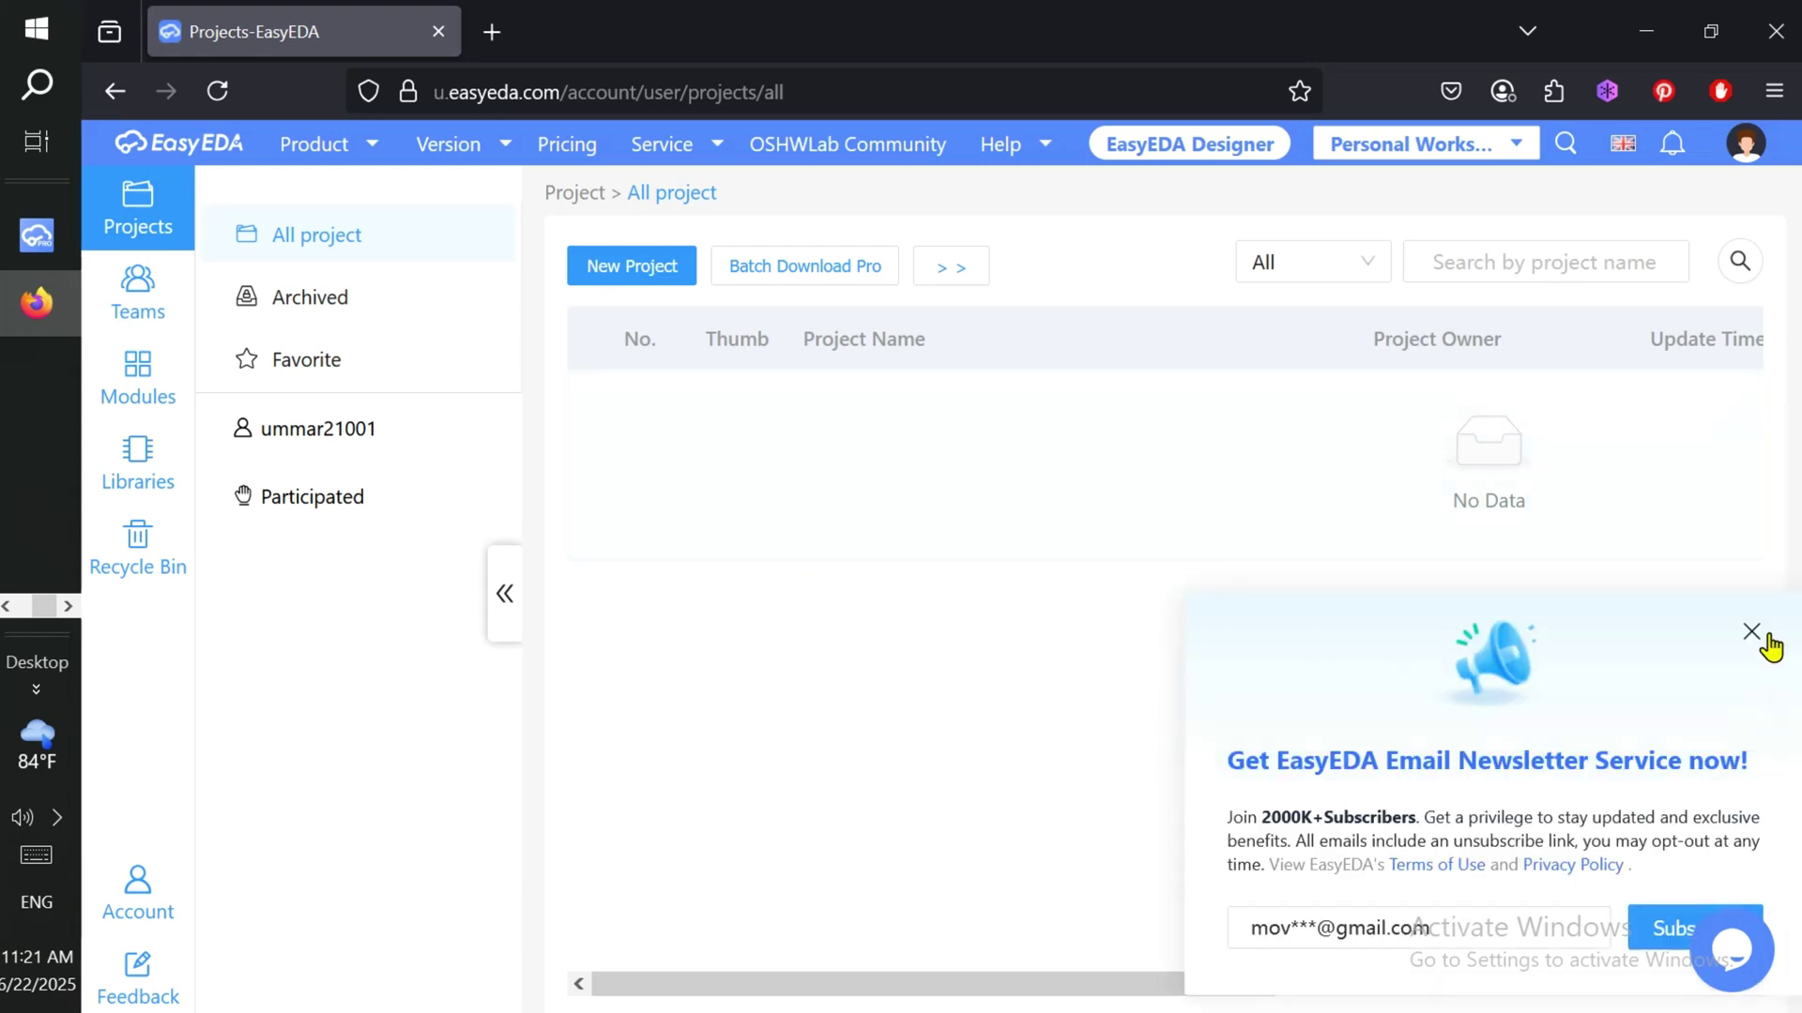
left_click(1760, 636)
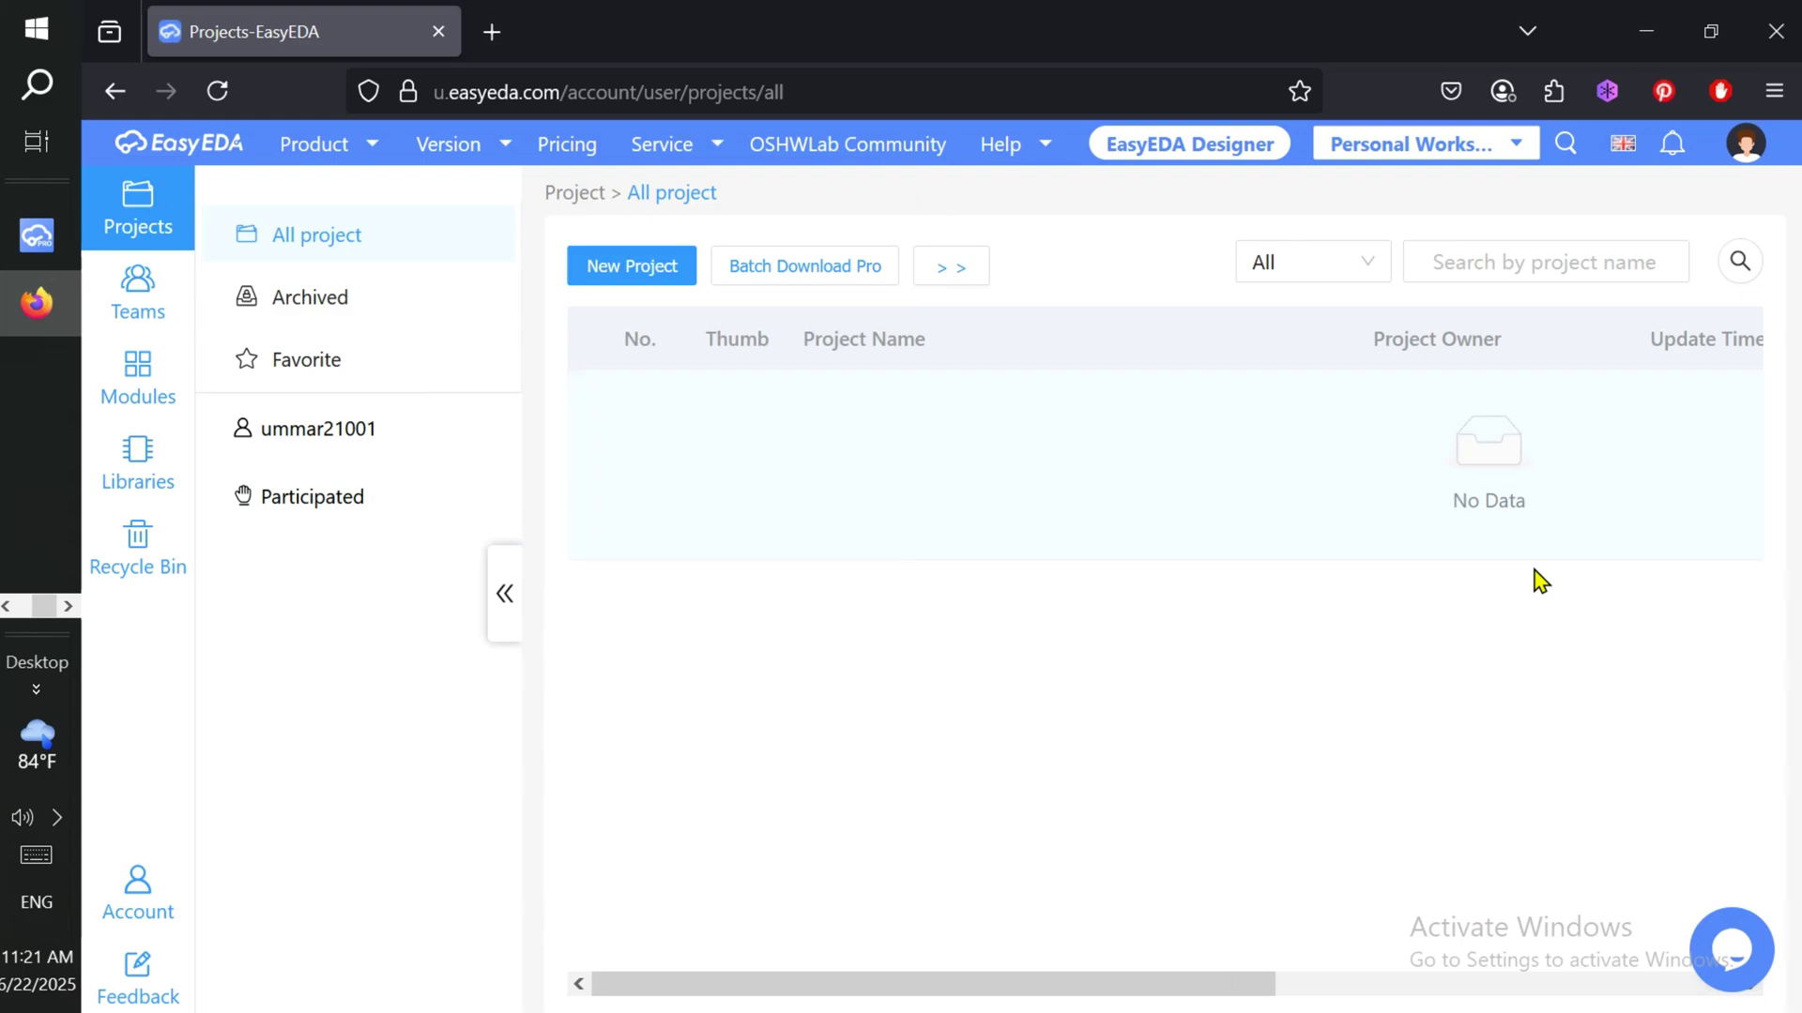
Sign in on the activation page and download lceda-pro-activation.txt
left_click(1647, 20)
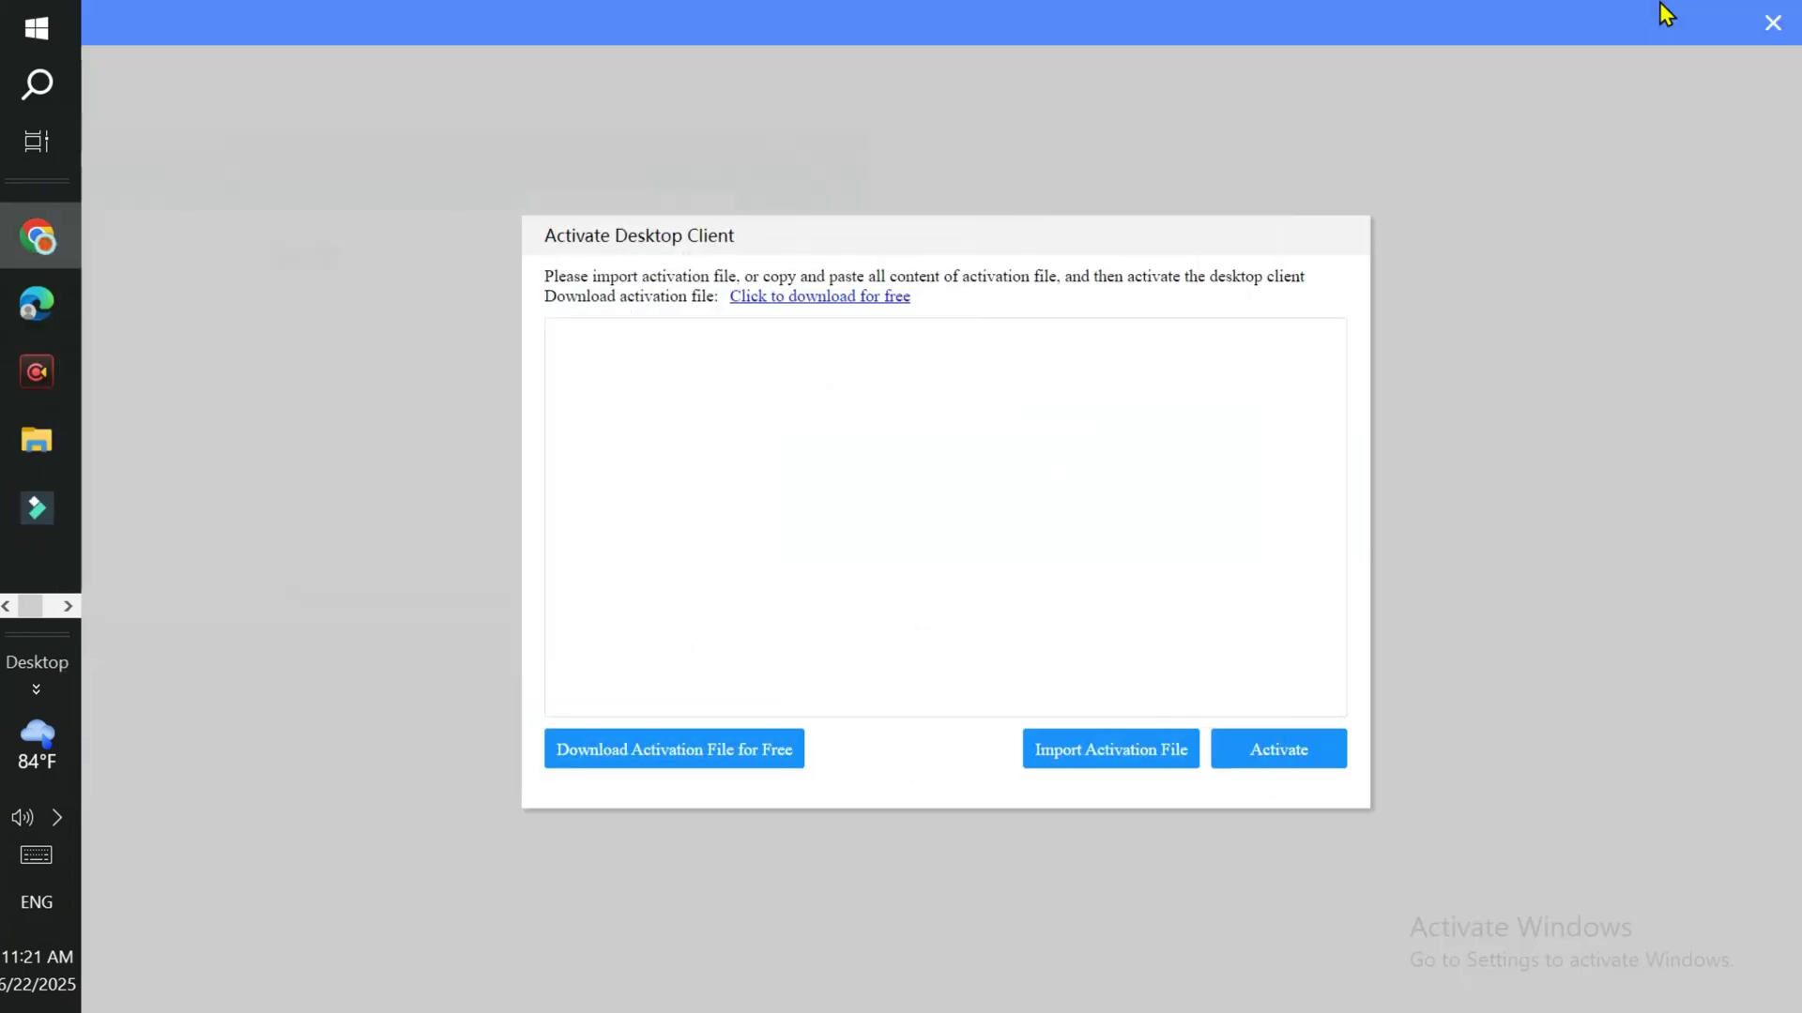
left_click(668, 761)
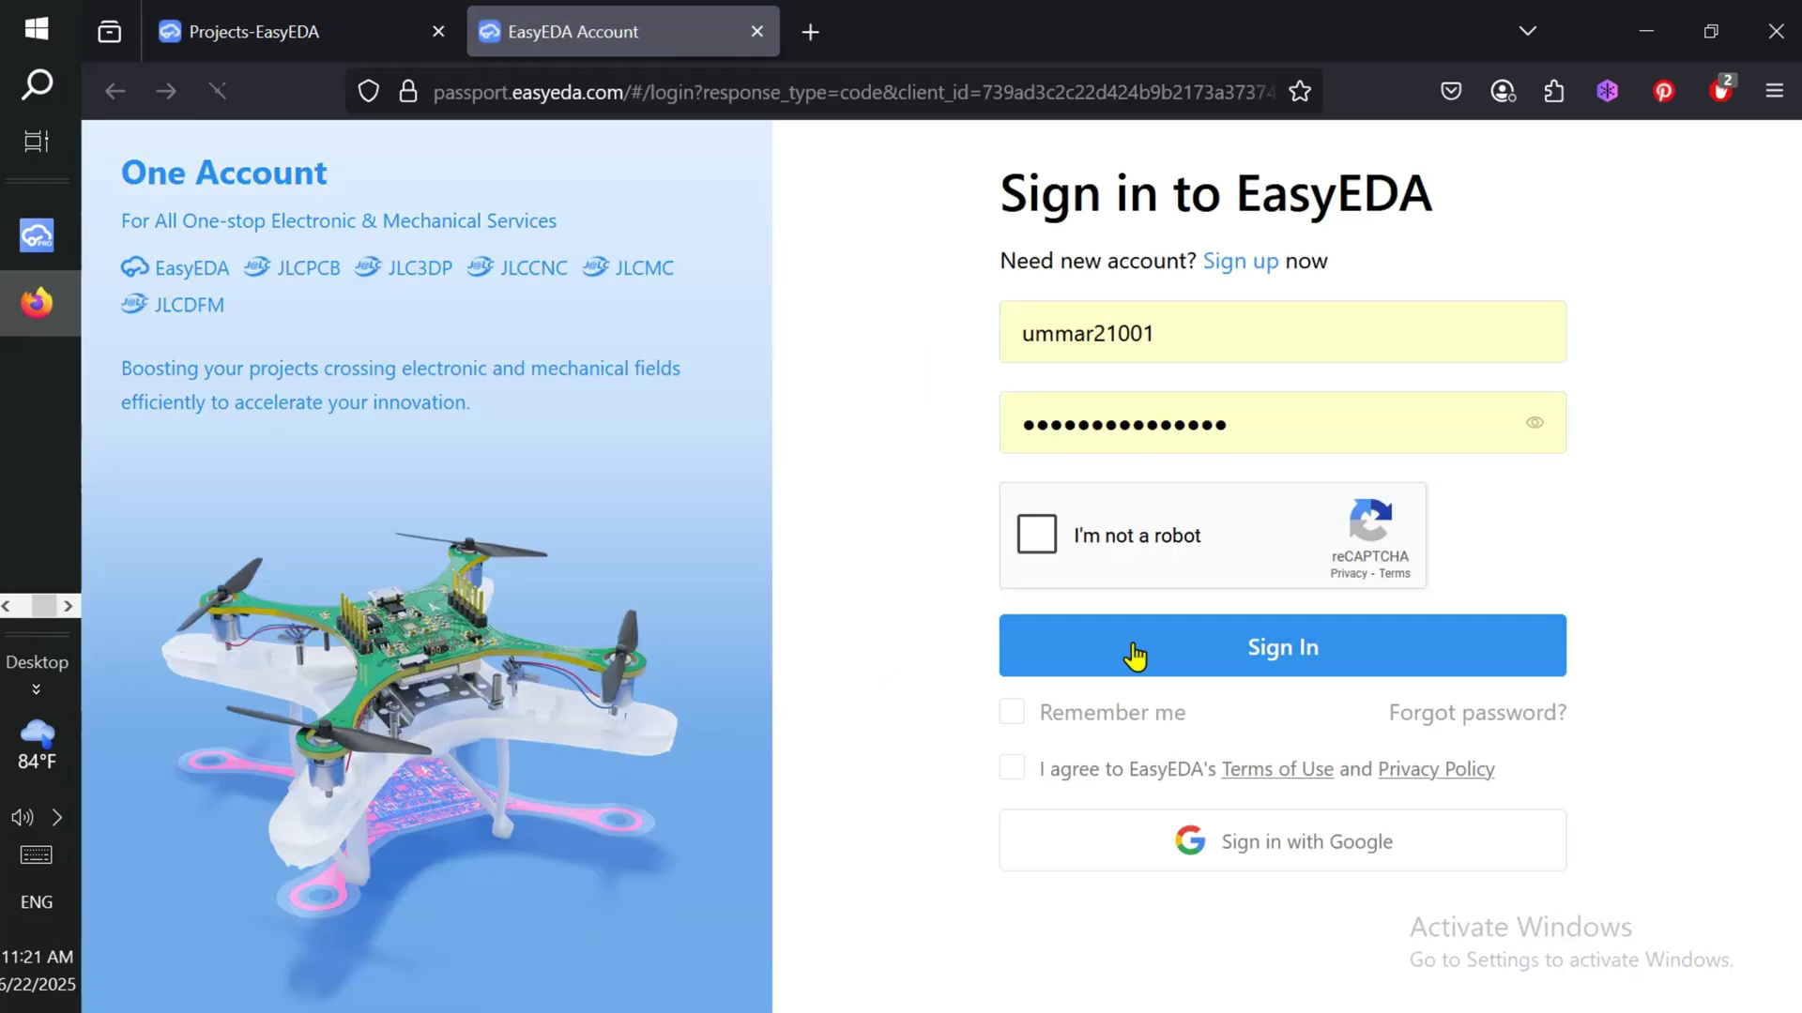
left_click(1234, 661)
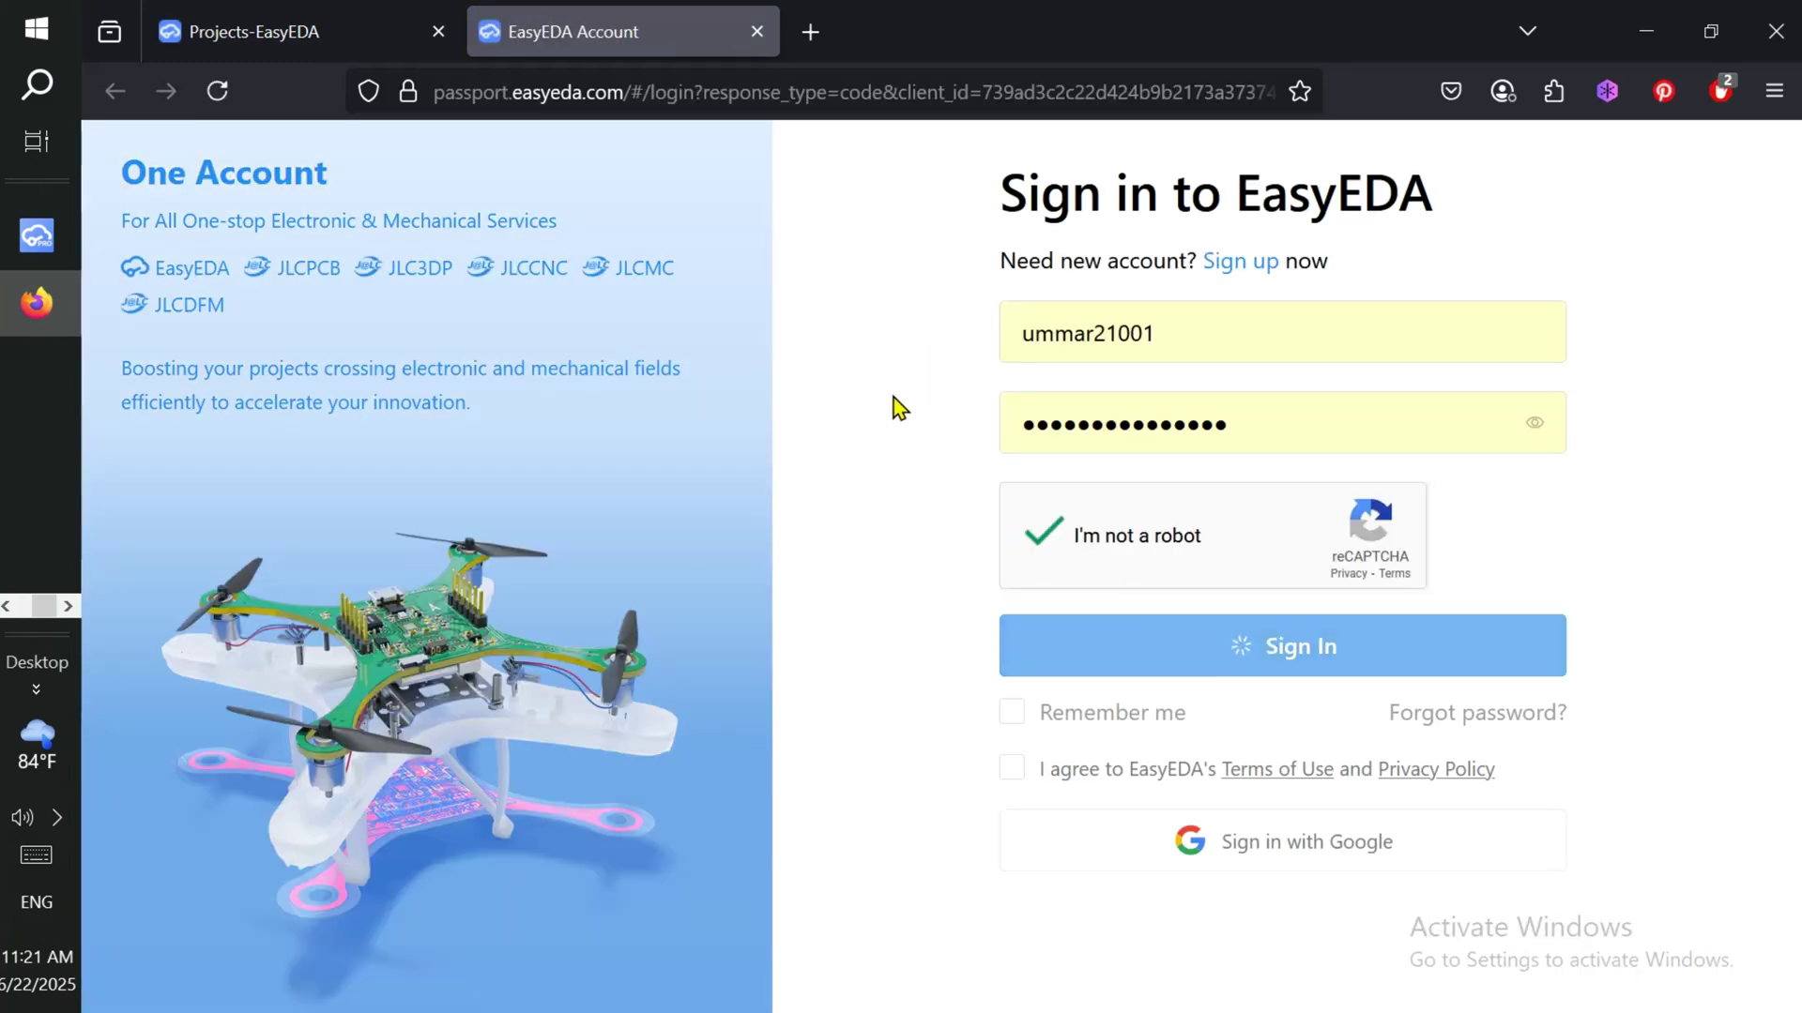
scroll(909, 483, "down", 2)
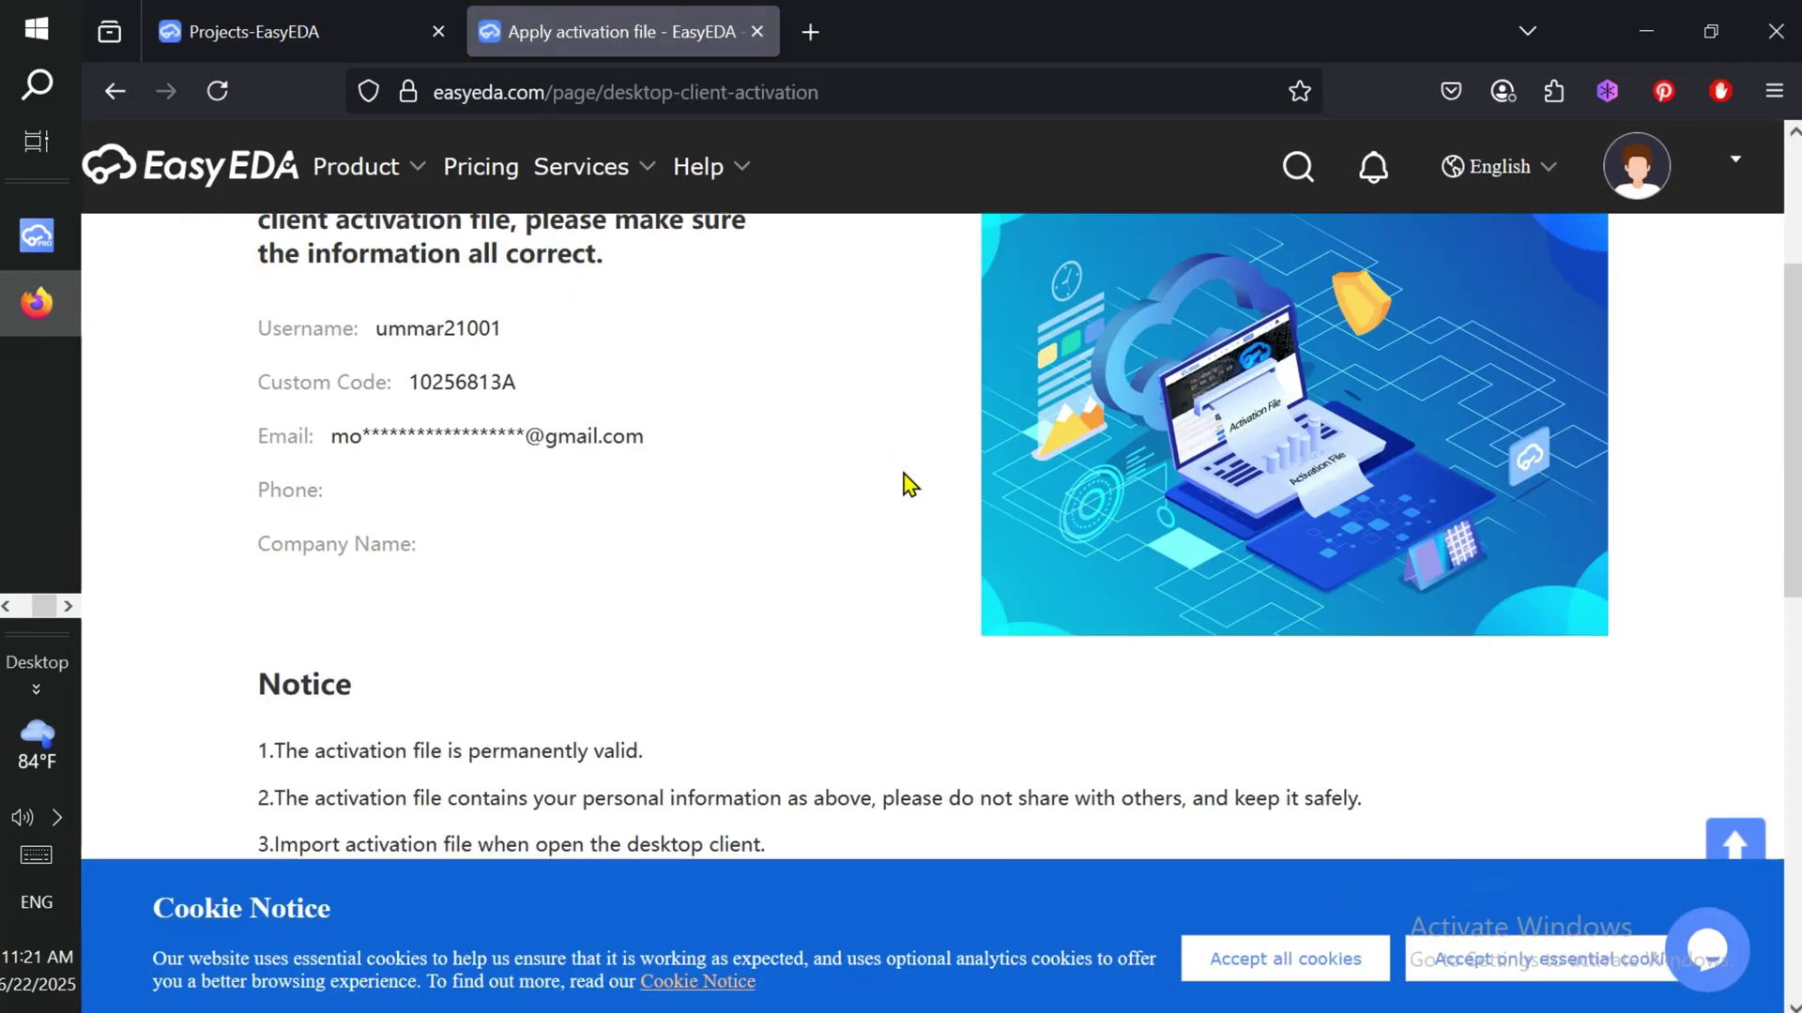
scroll(691, 543, "down", 3)
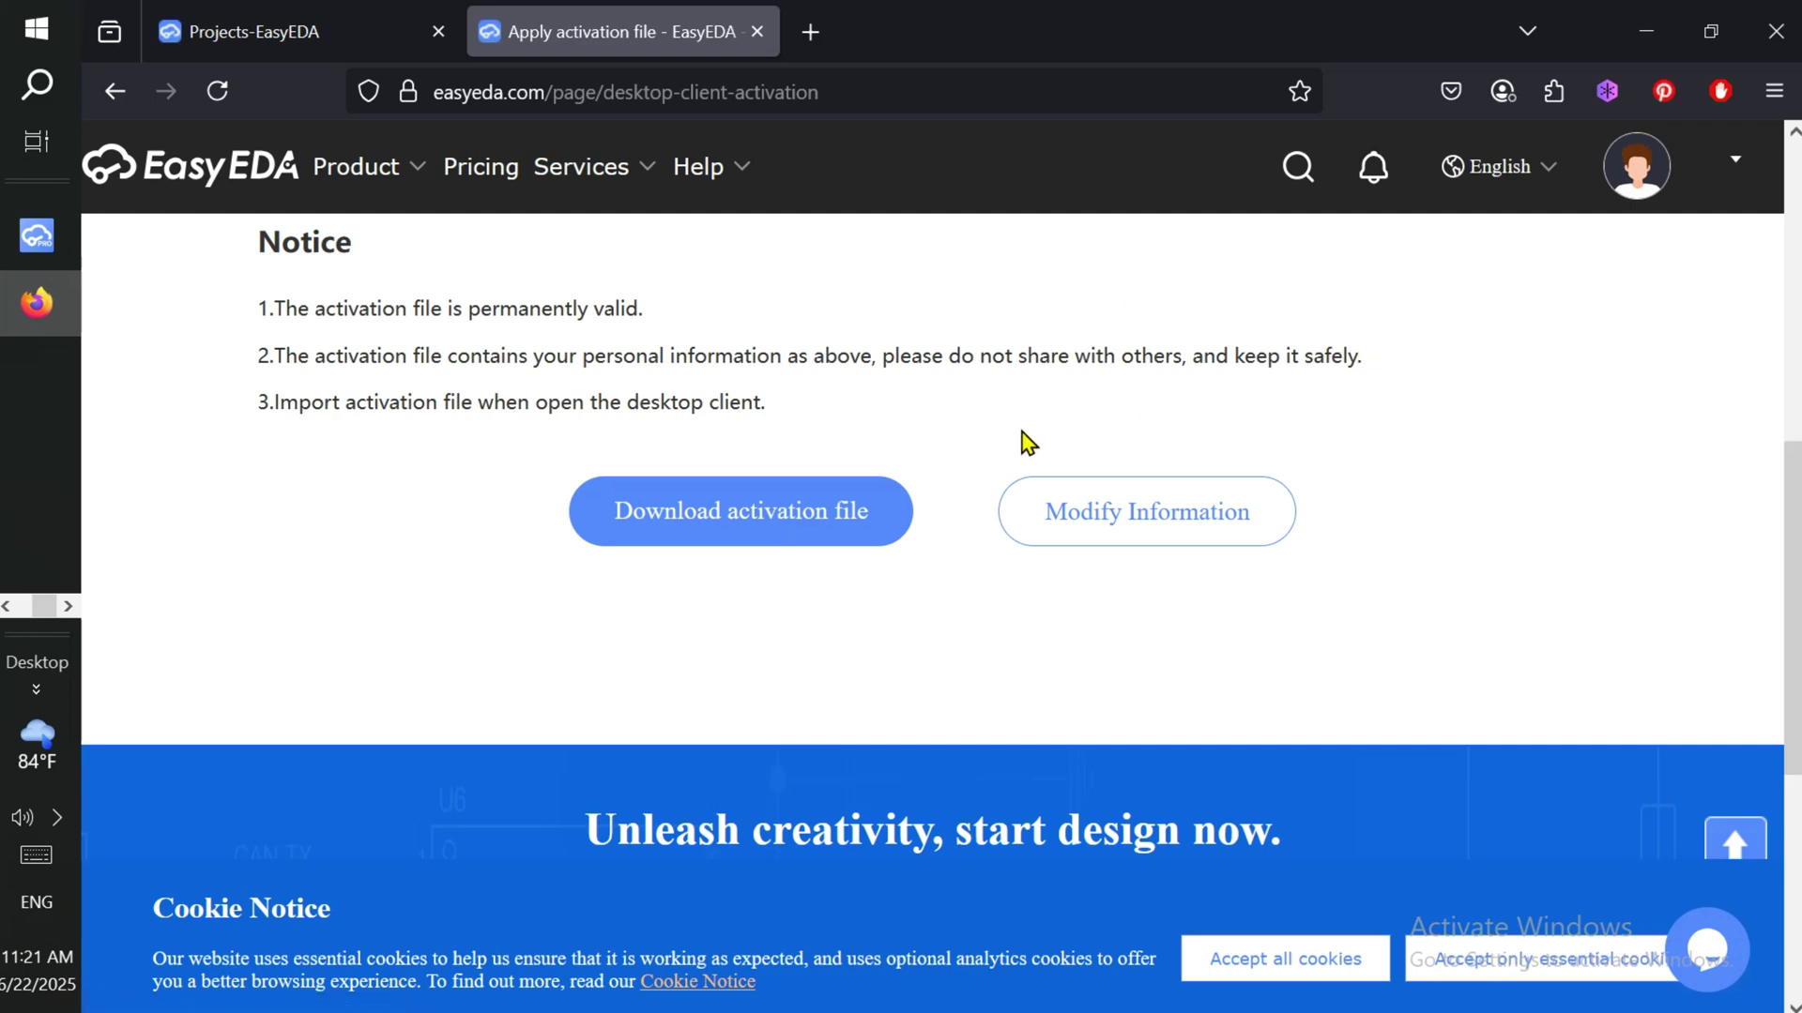
left_click(1645, 31)
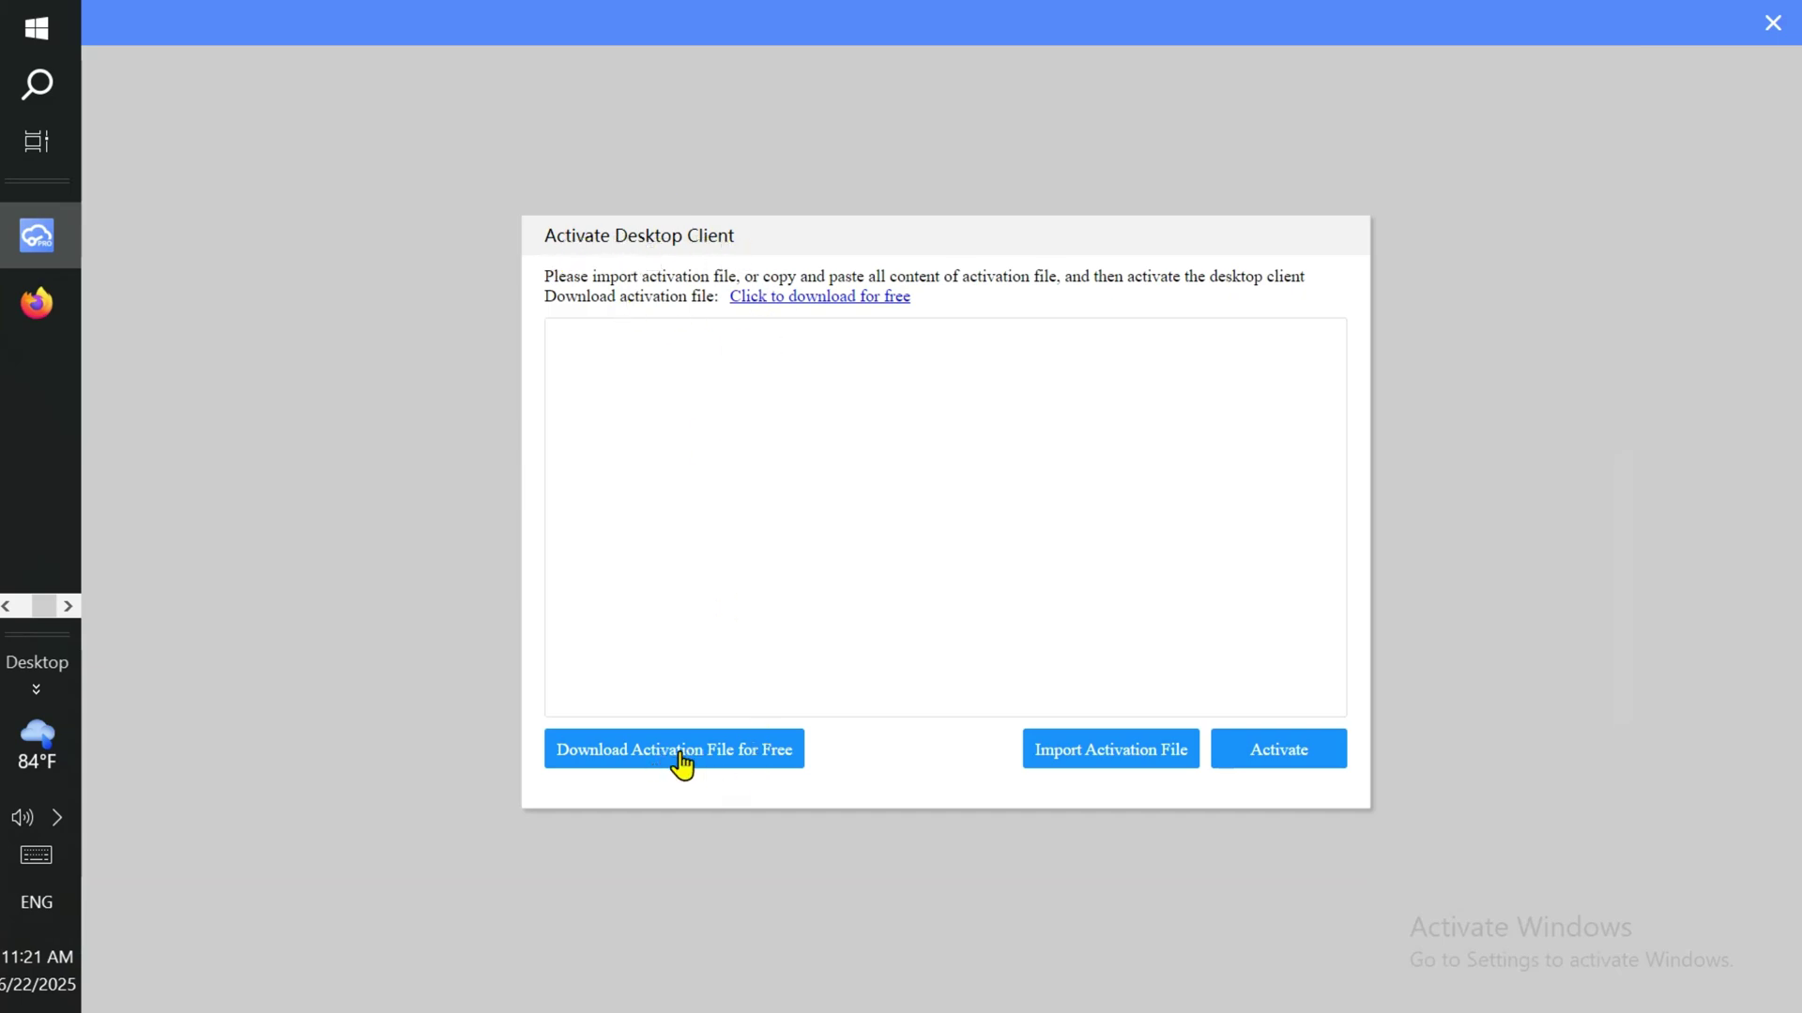
left_click(24, 318)
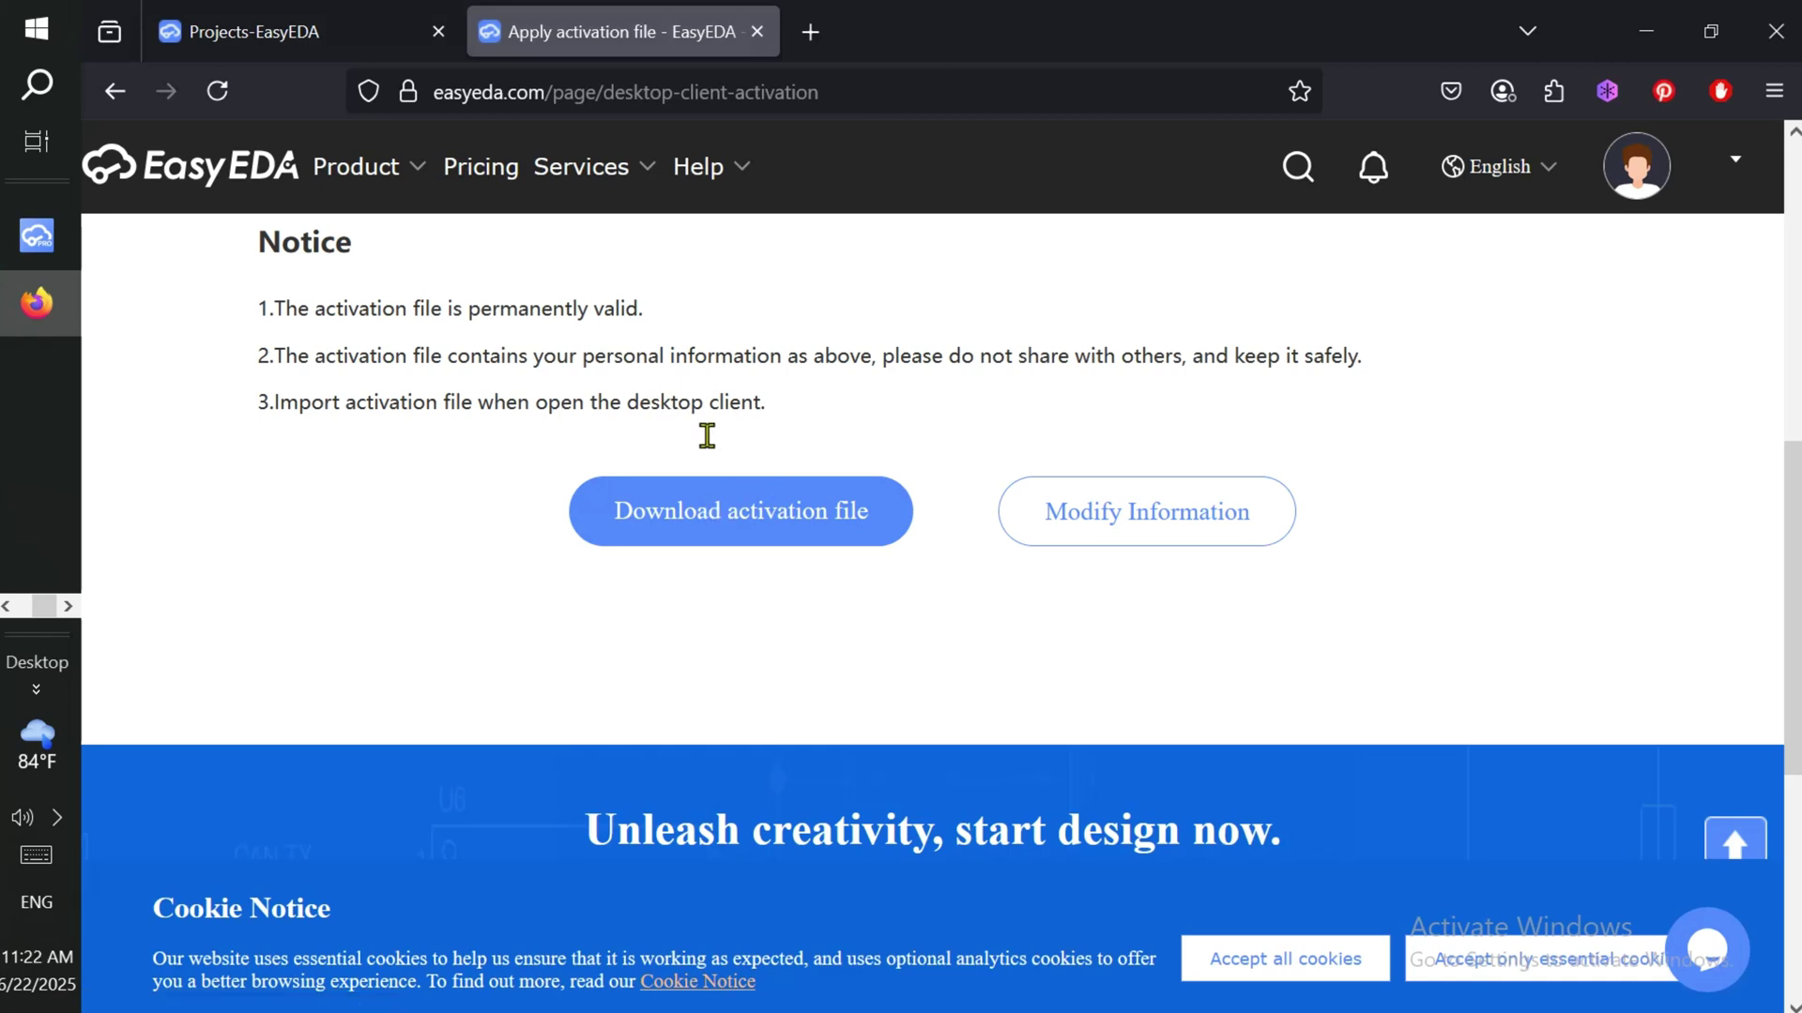
scroll(708, 437, "up", 5)
scroll(684, 427, "down", 4)
scroll(684, 427, "up", 4)
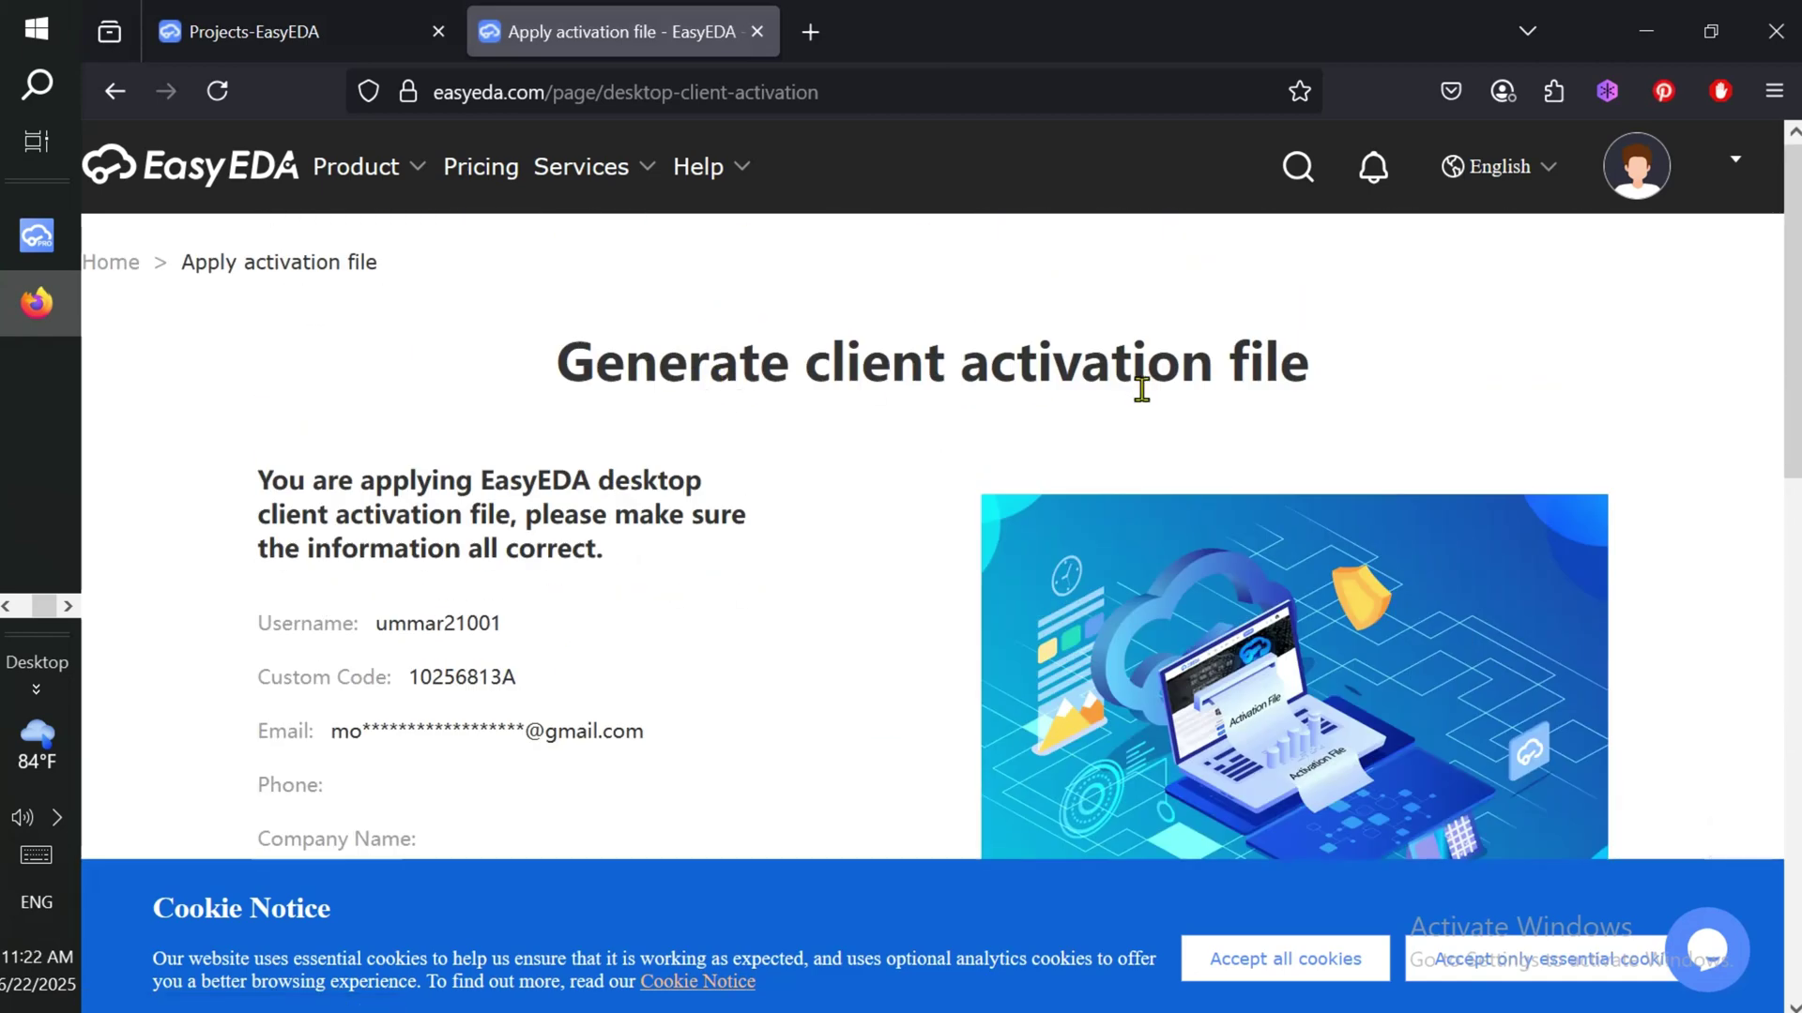
scroll(948, 386, "down", 4)
scroll(948, 387, "down", 3)
scroll(799, 422, "up", 2)
scroll(772, 547, "up", 1)
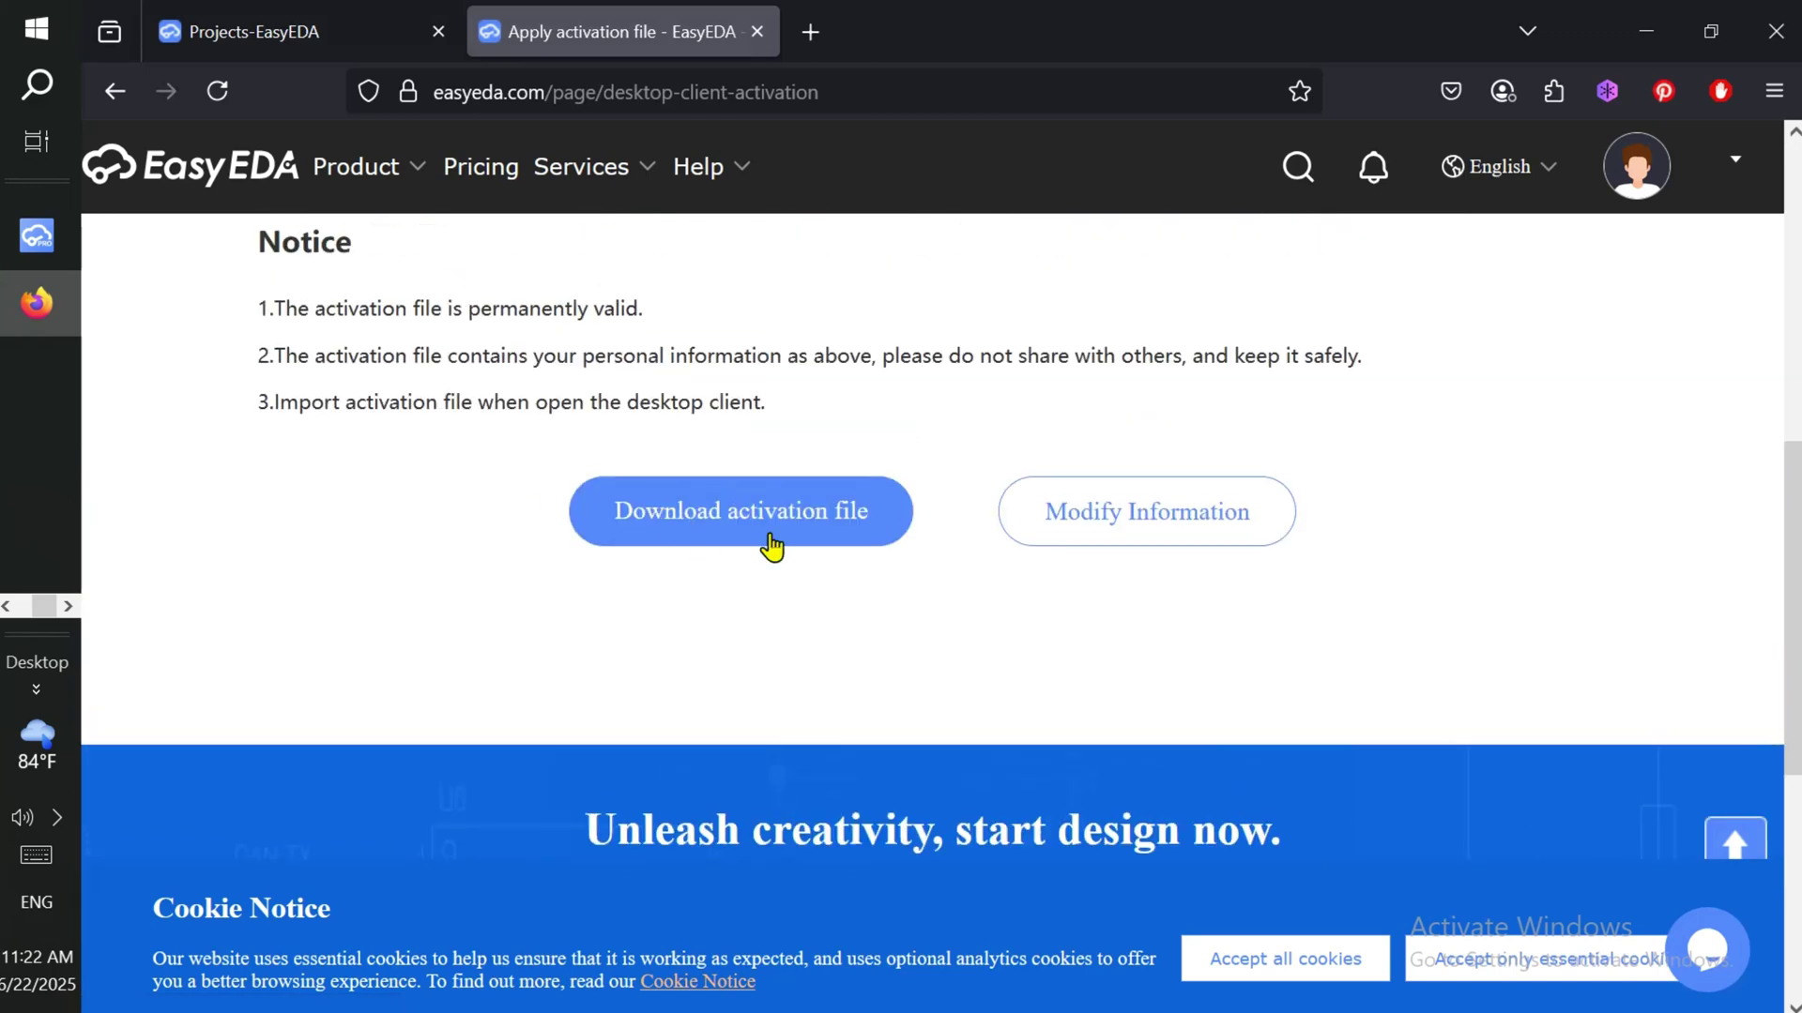
left_click(768, 527)
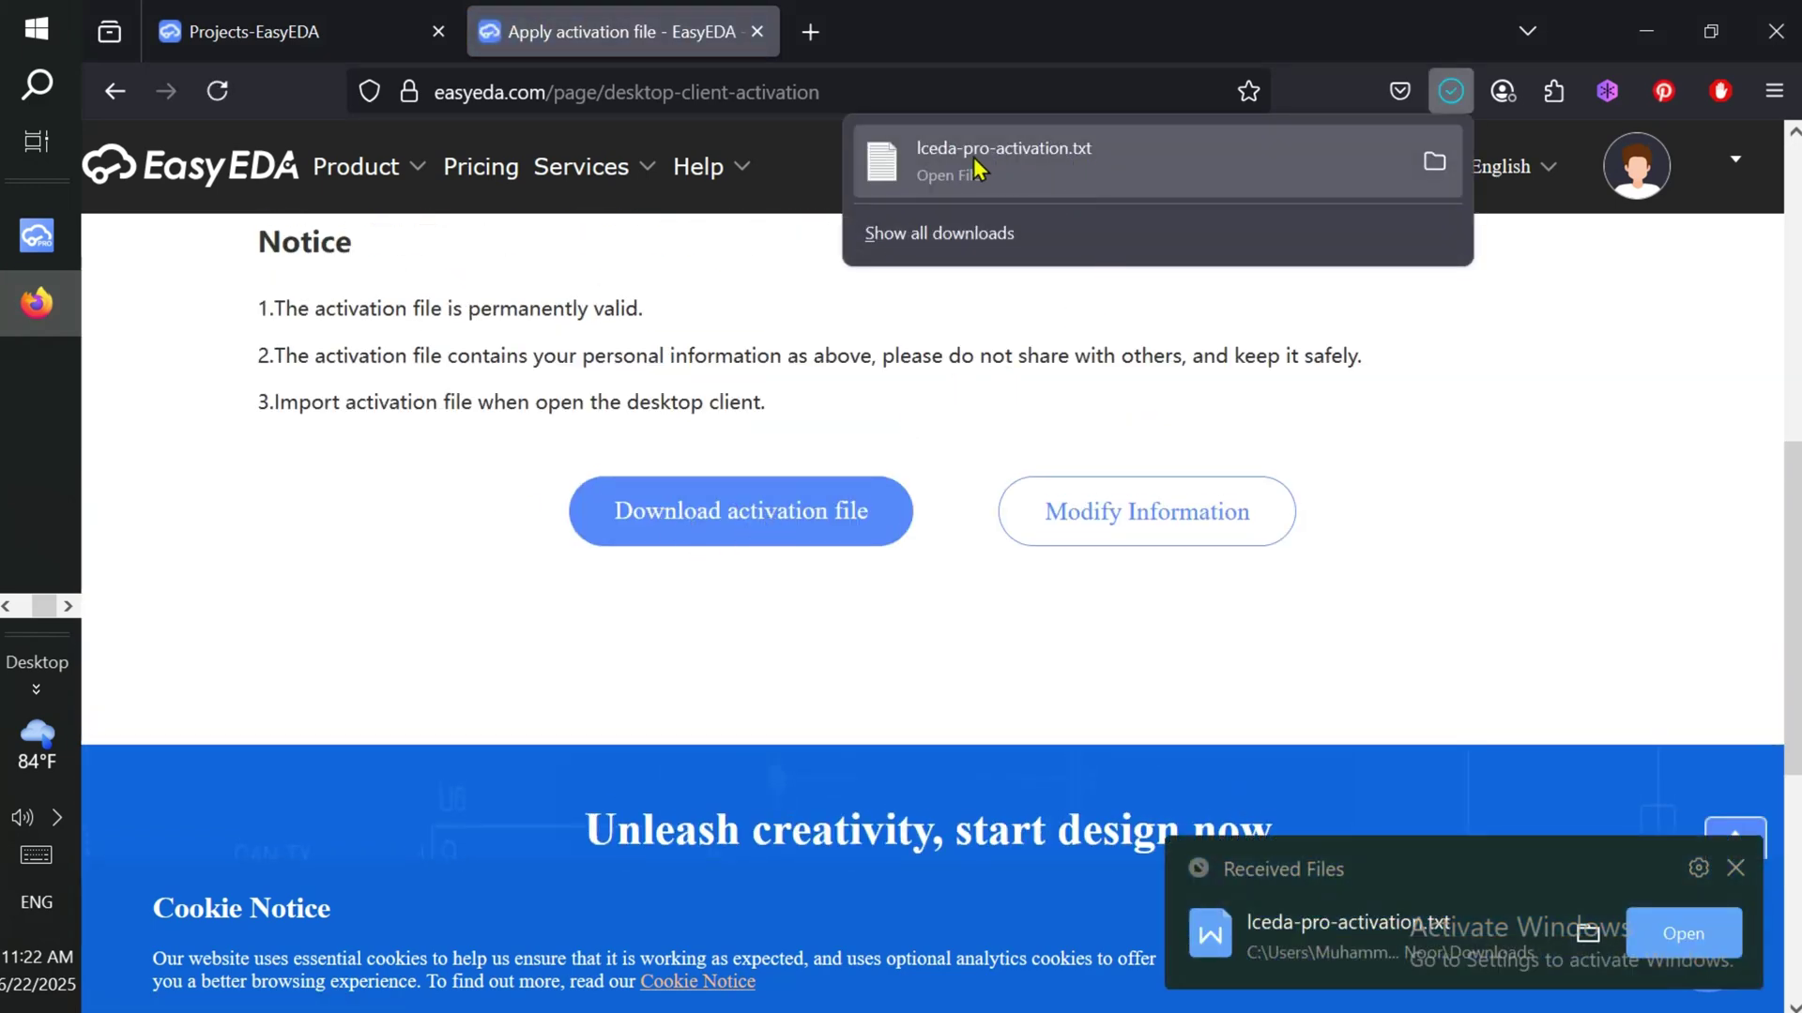
Open lceda-pro-activation.txt from Downloads in Notepad and select all its text
left_click(1436, 166)
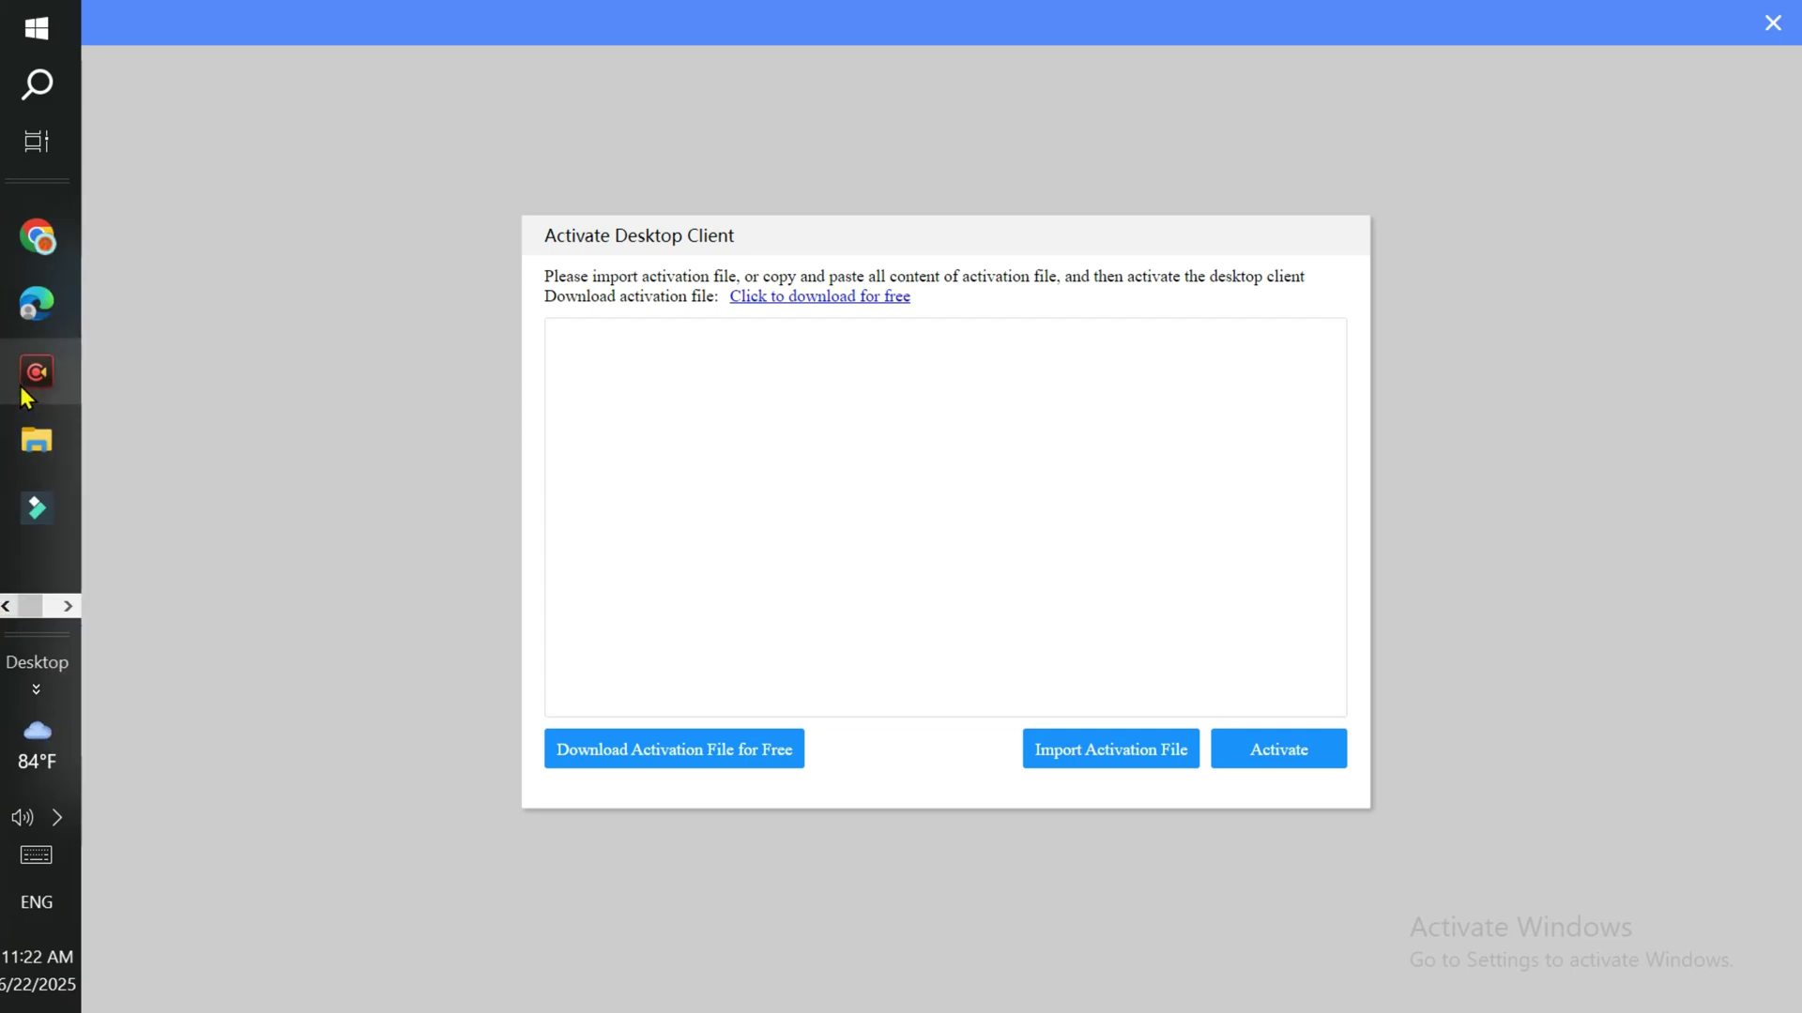
left_click(38, 440)
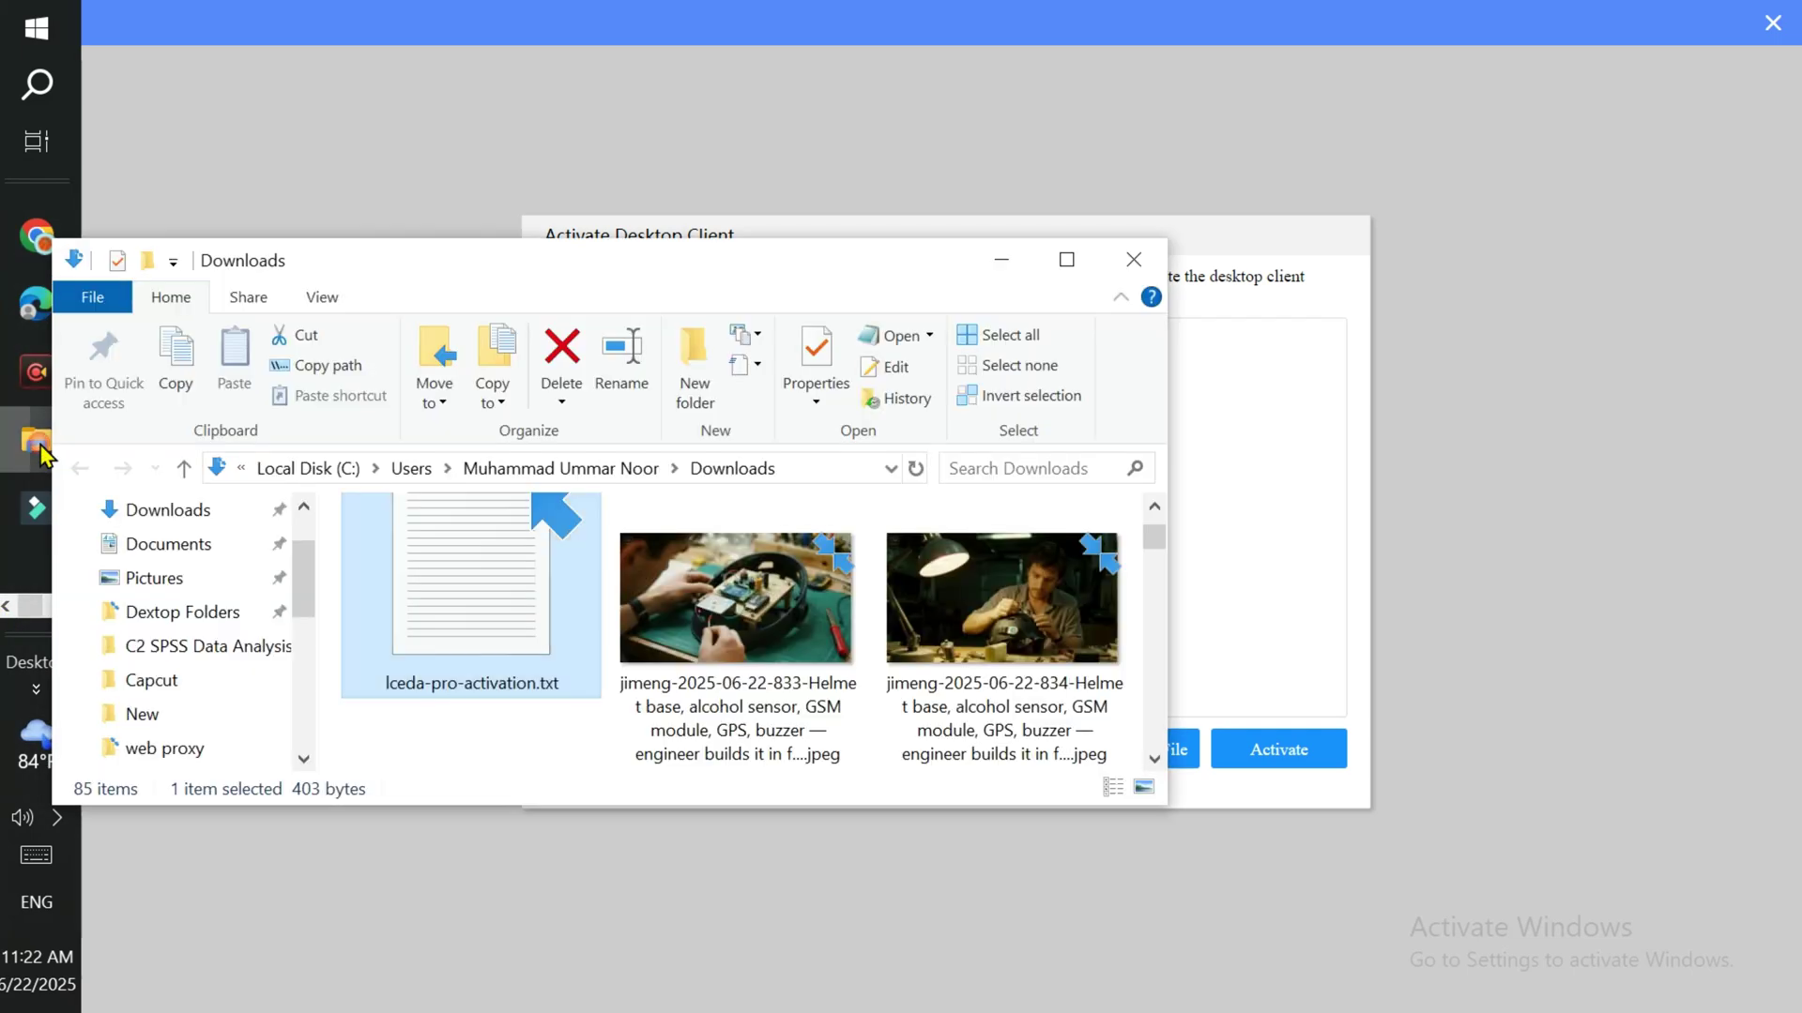
left_click_drag(632, 278, 870, 137)
scroll(767, 445, "up", 1)
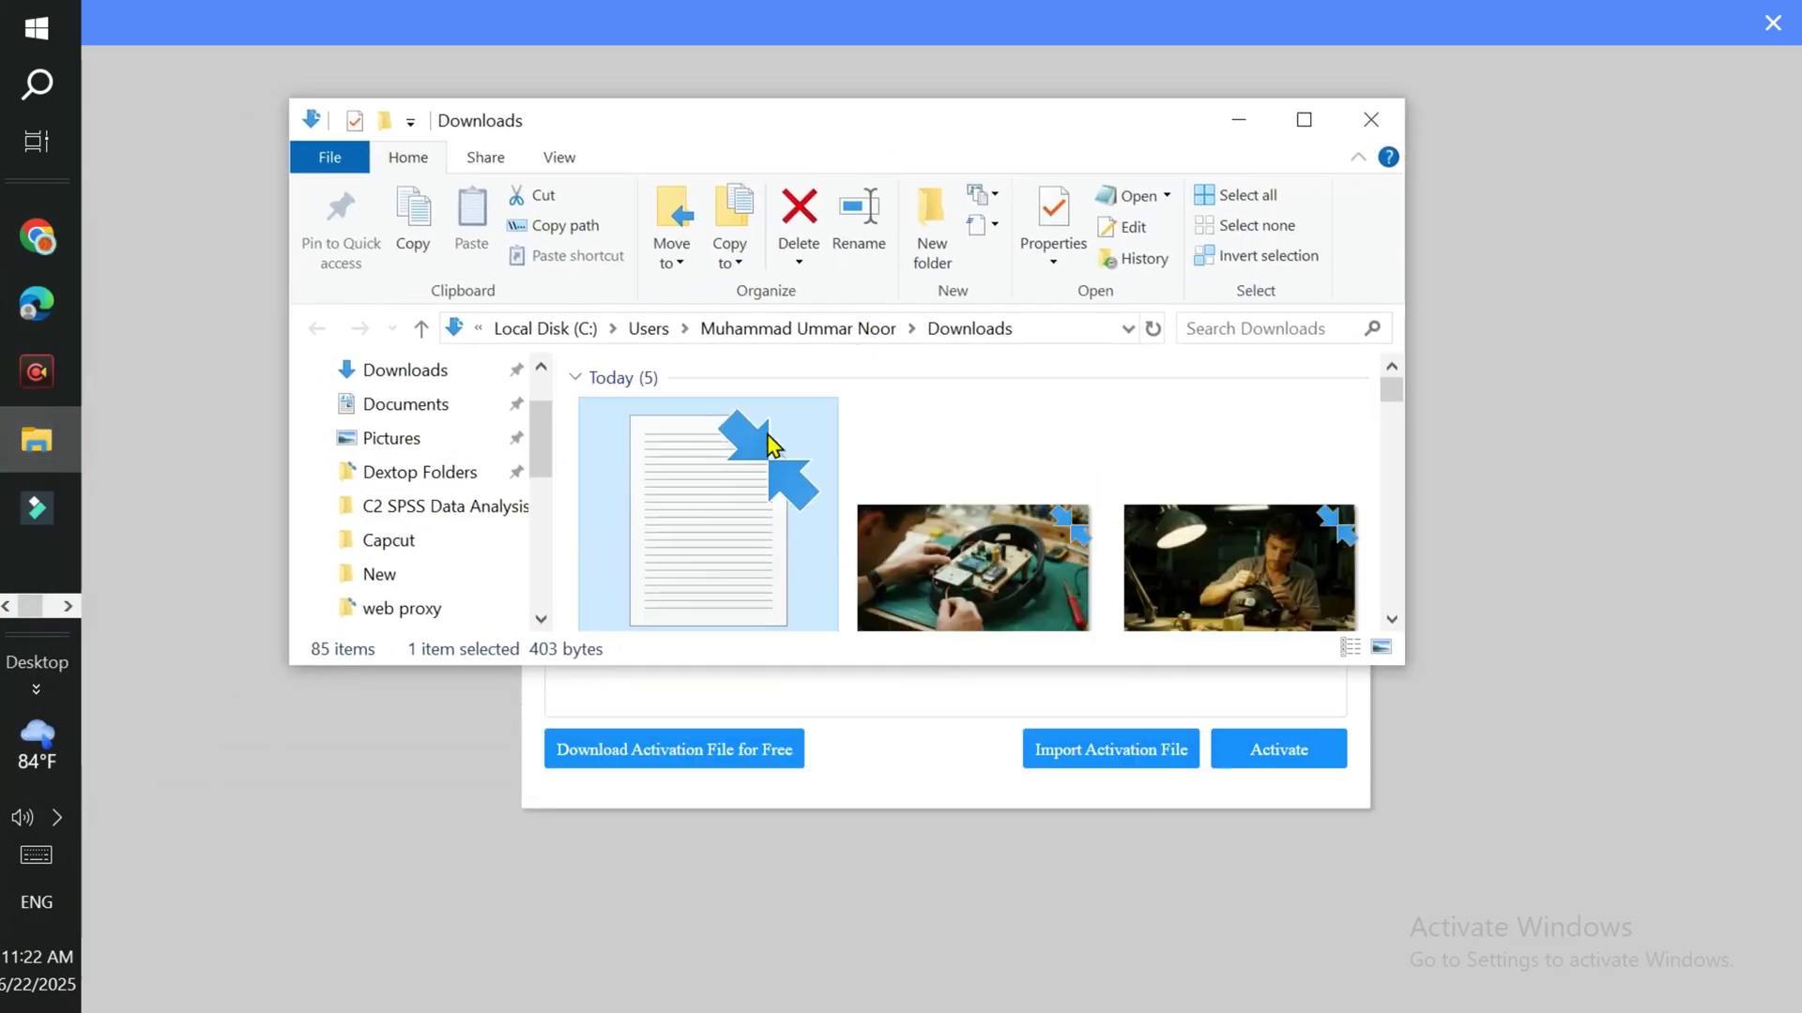
scroll(686, 504, "down", 1)
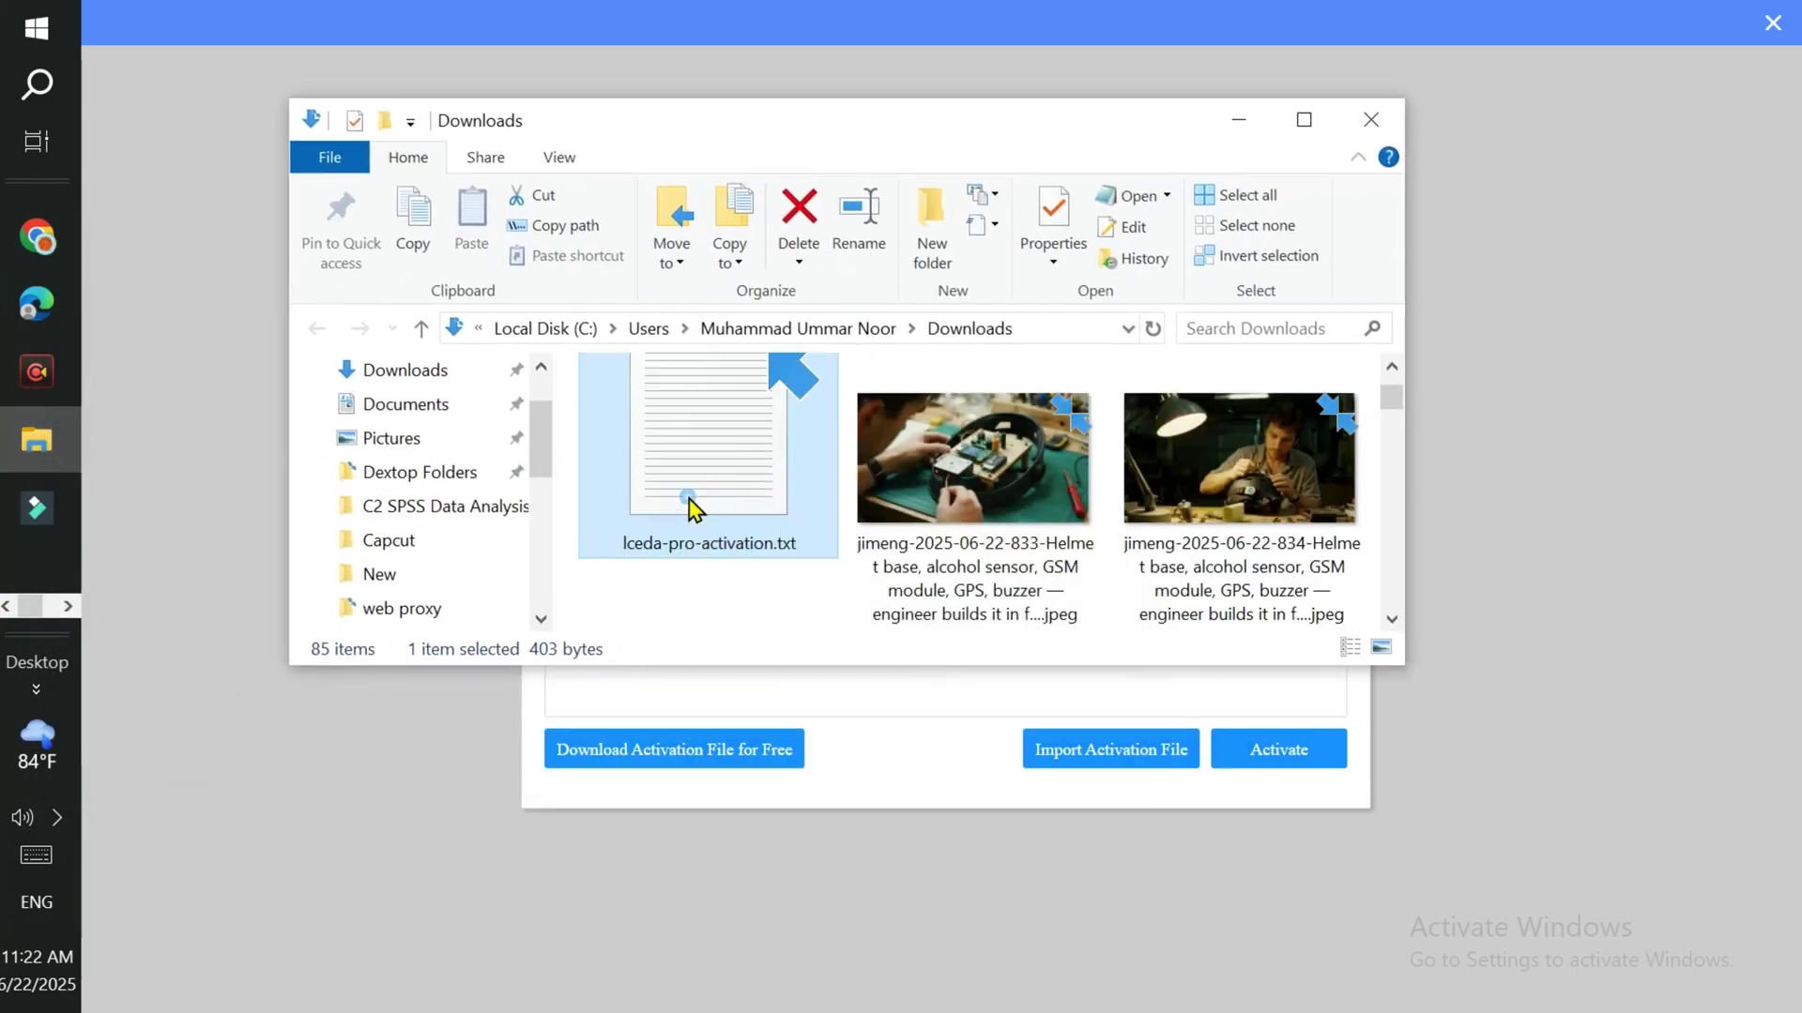
right_click(673, 493)
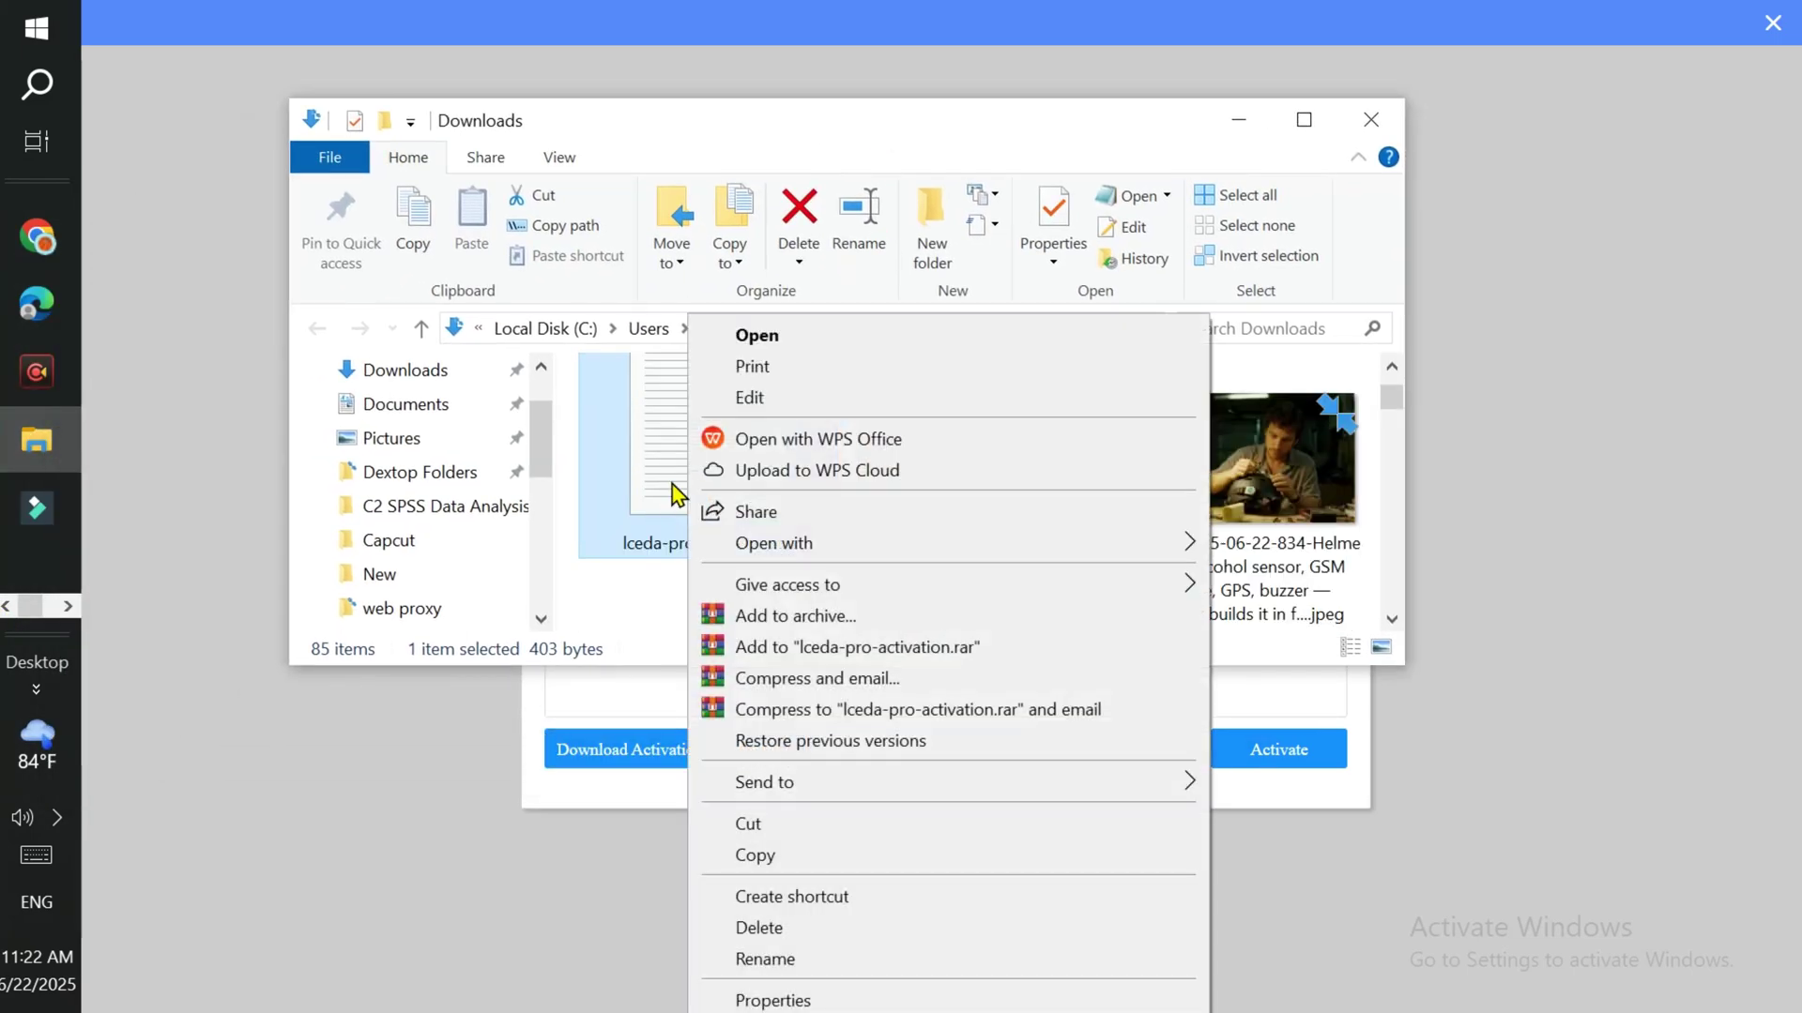
left_click(761, 339)
left_click(1038, 564)
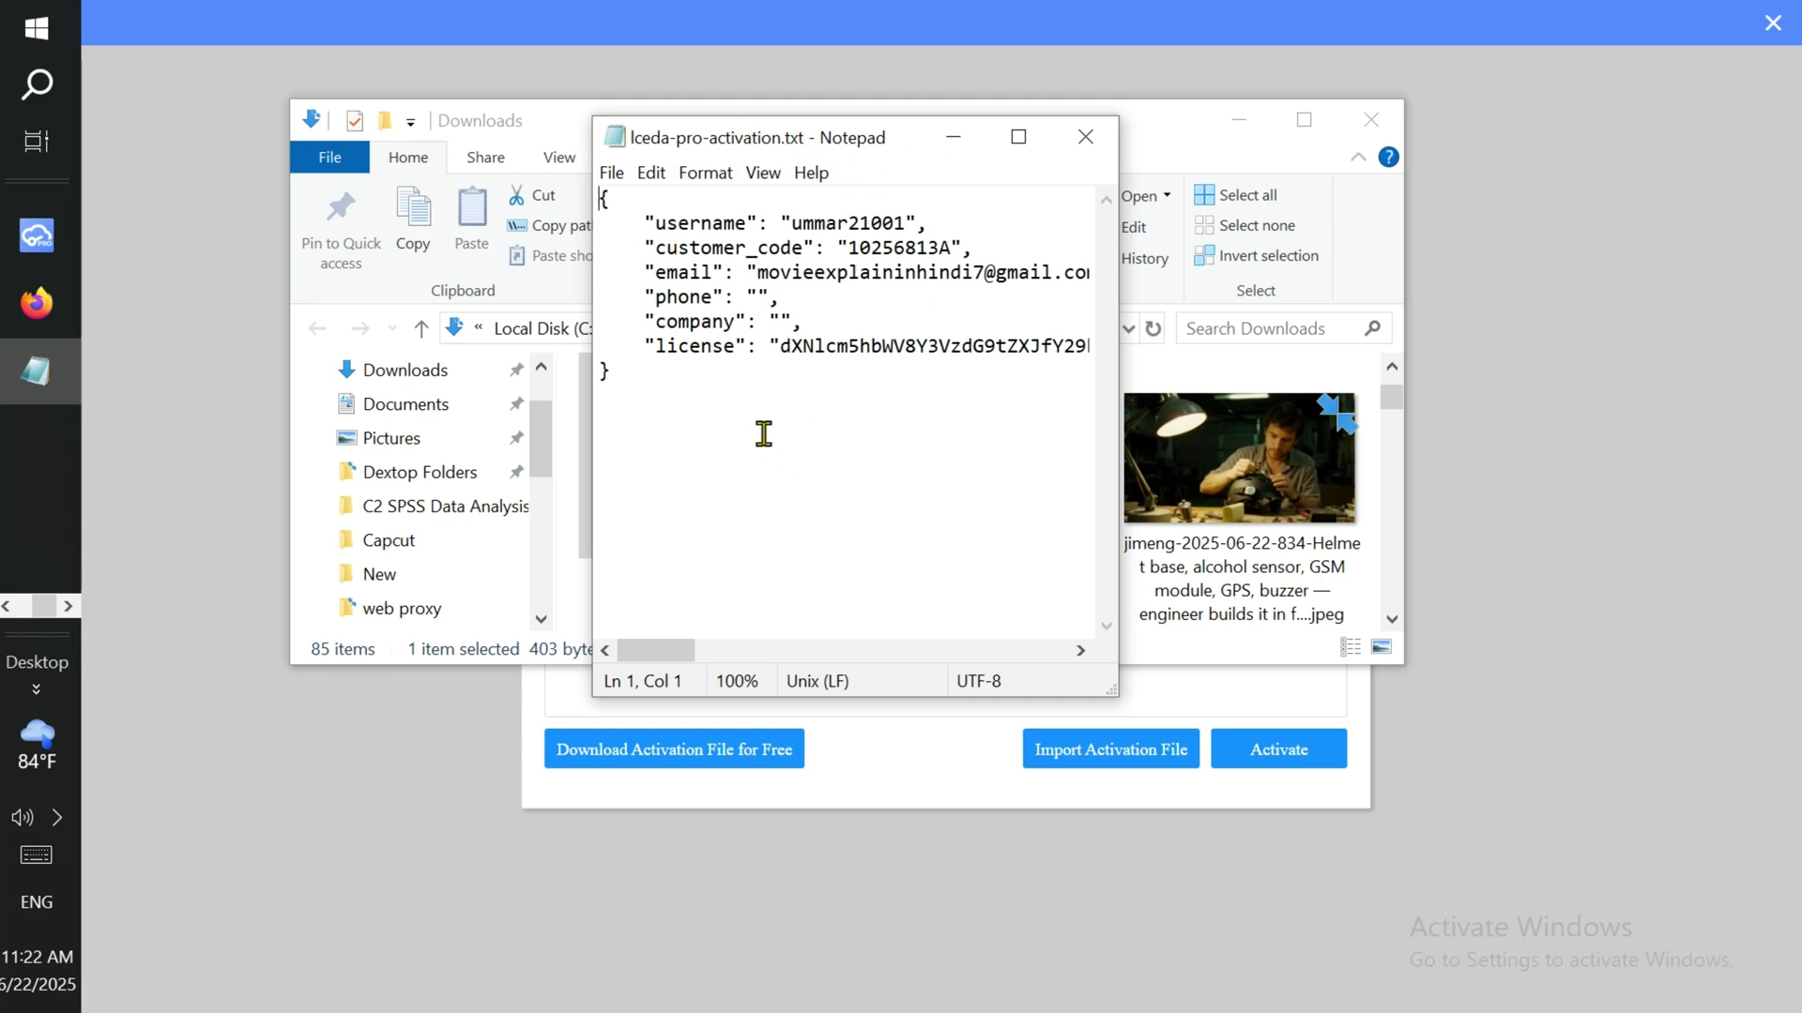
key("ctrl+a")
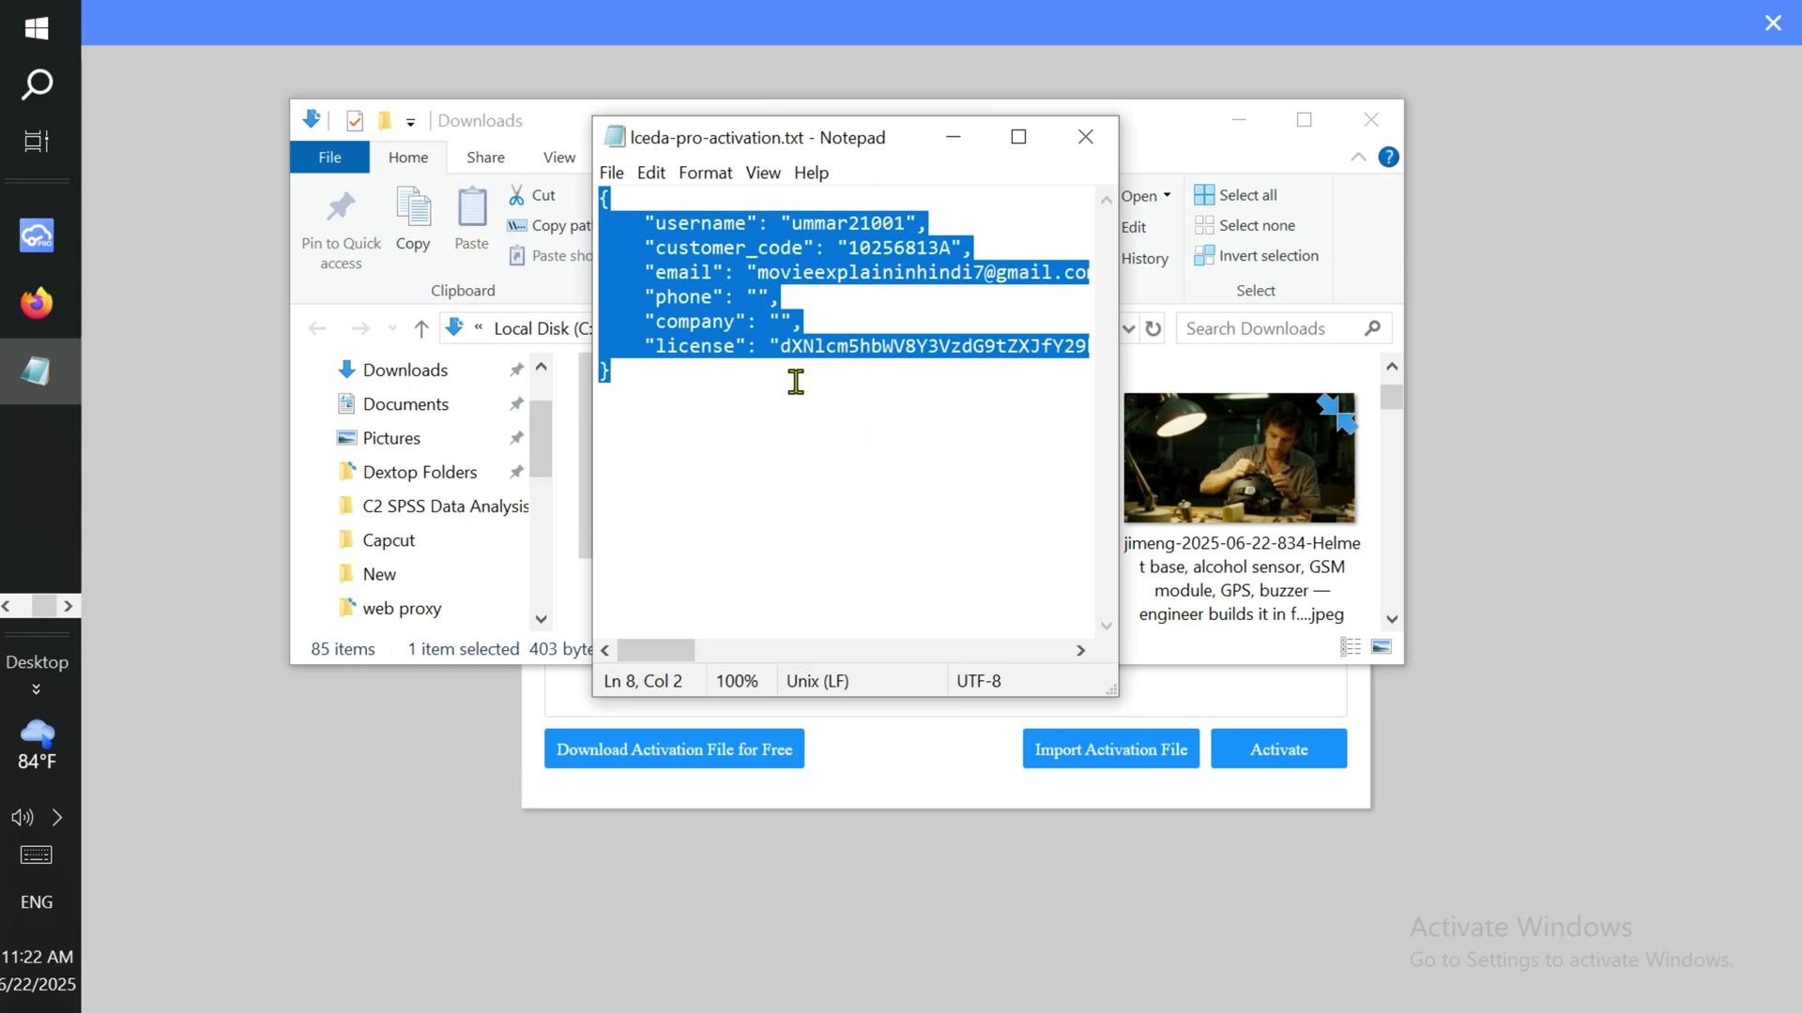
Paste the activation text into the Activate Desktop Client box and activate
left_click(1532, 642)
left_click(610, 373)
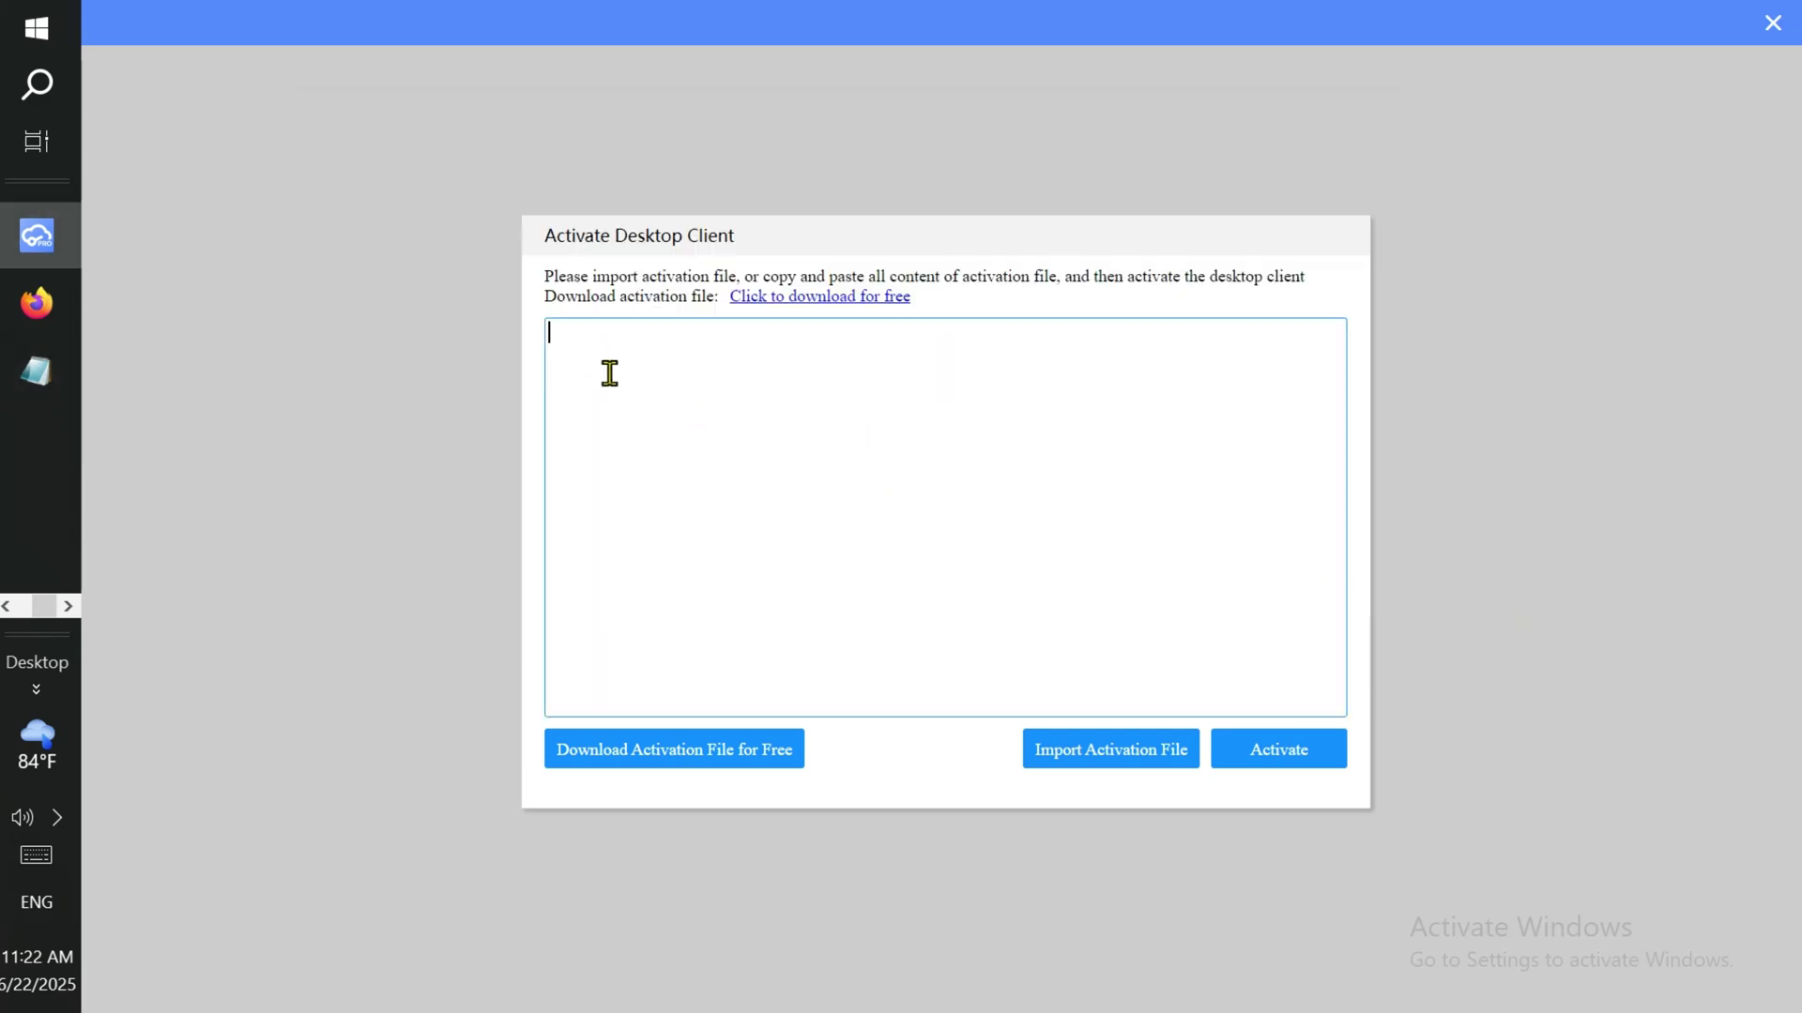
key("ctrl+v")
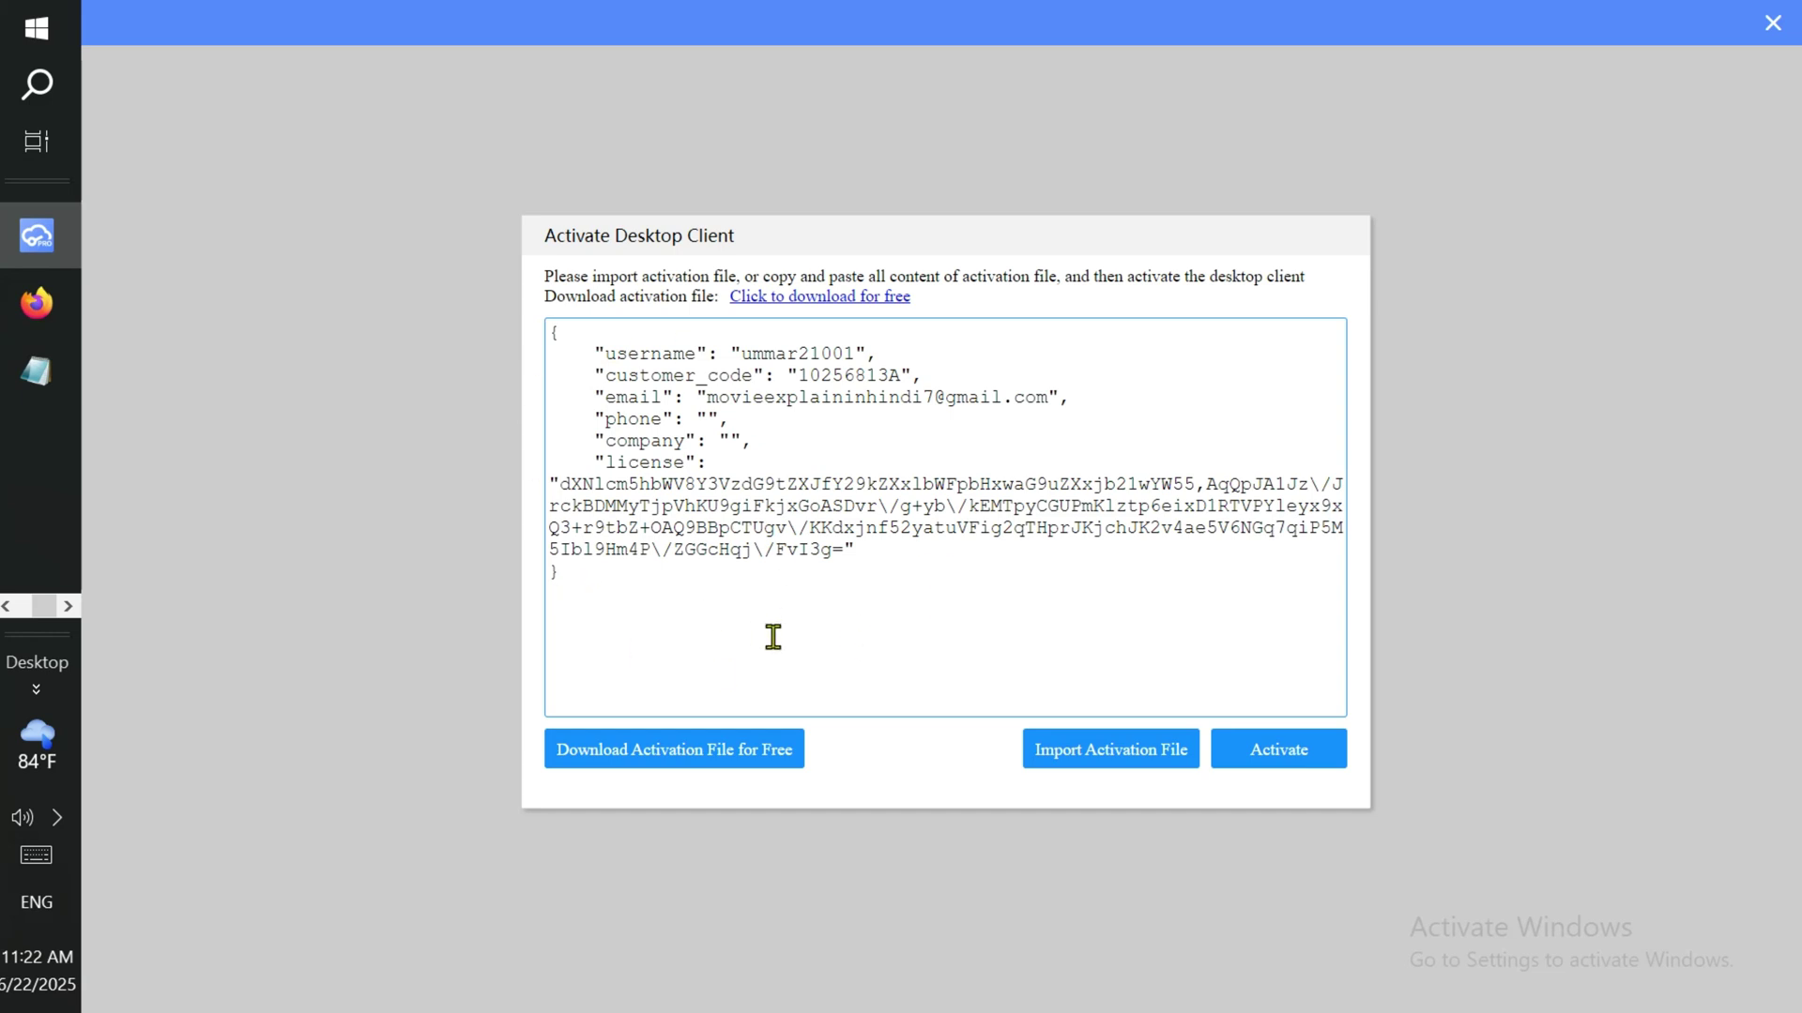
left_click(1296, 764)
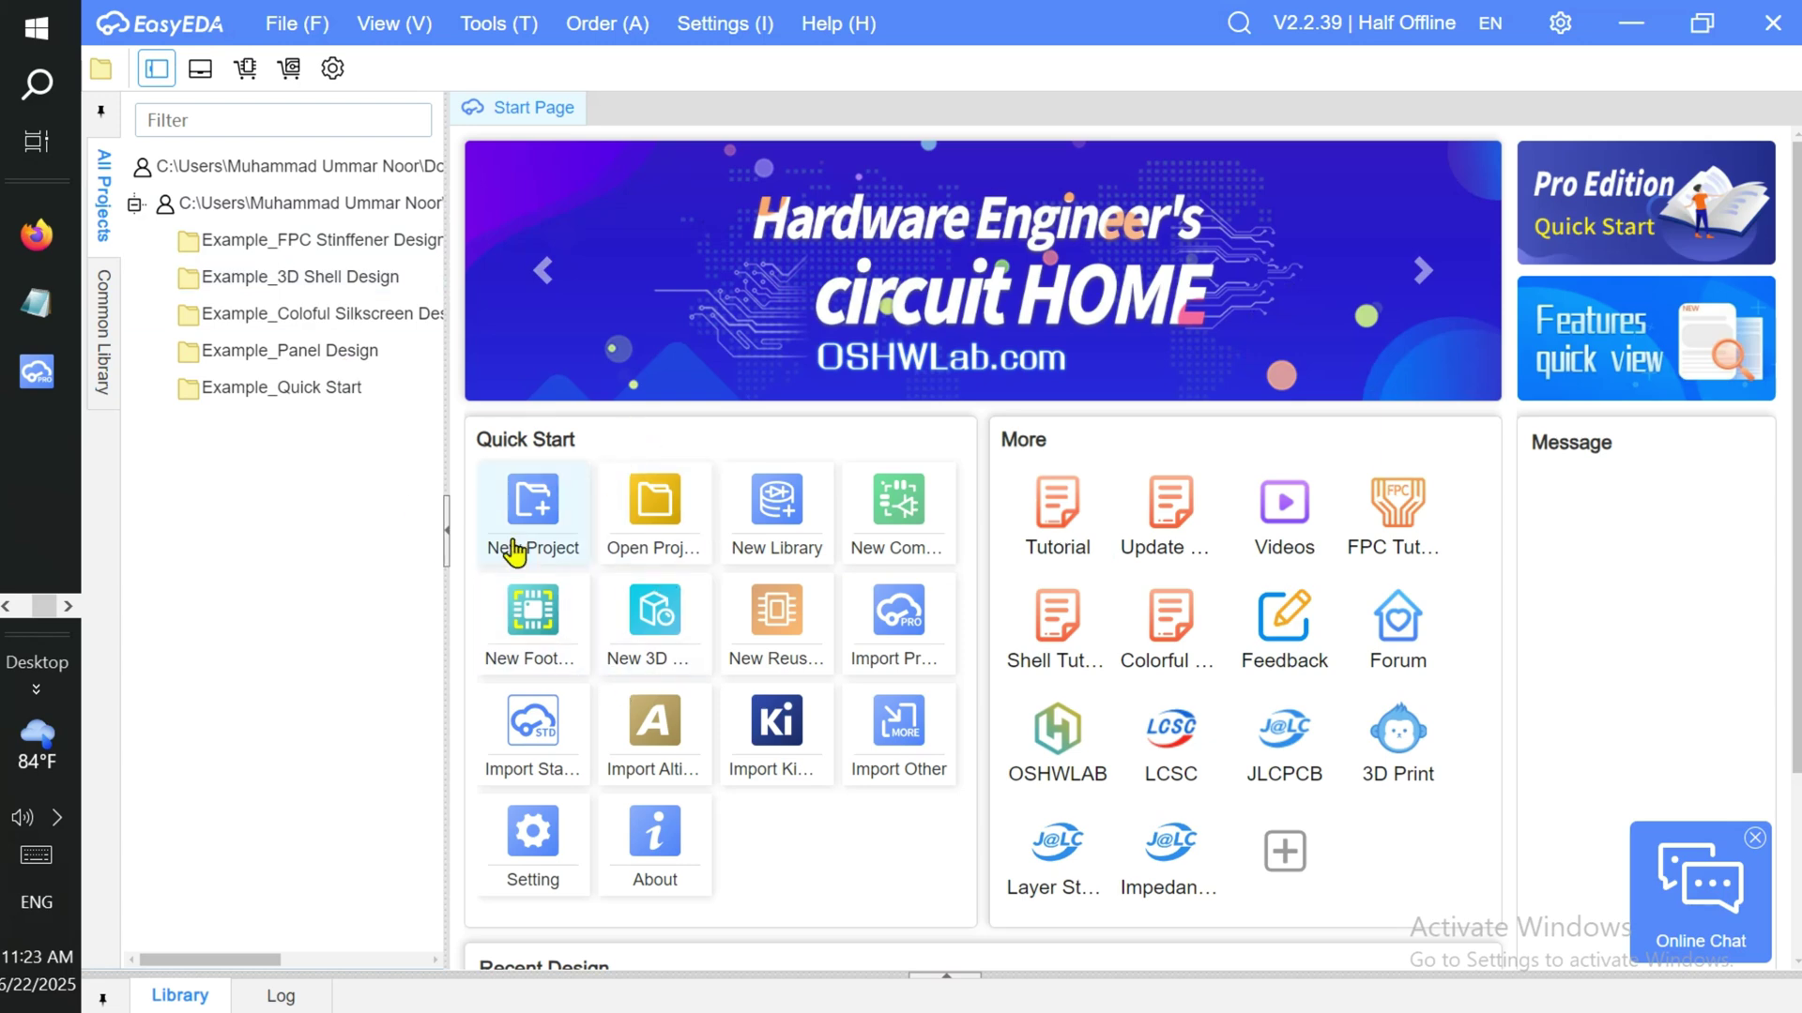
Create a new project under its default dated name after checking the project path list
left_click(557, 507)
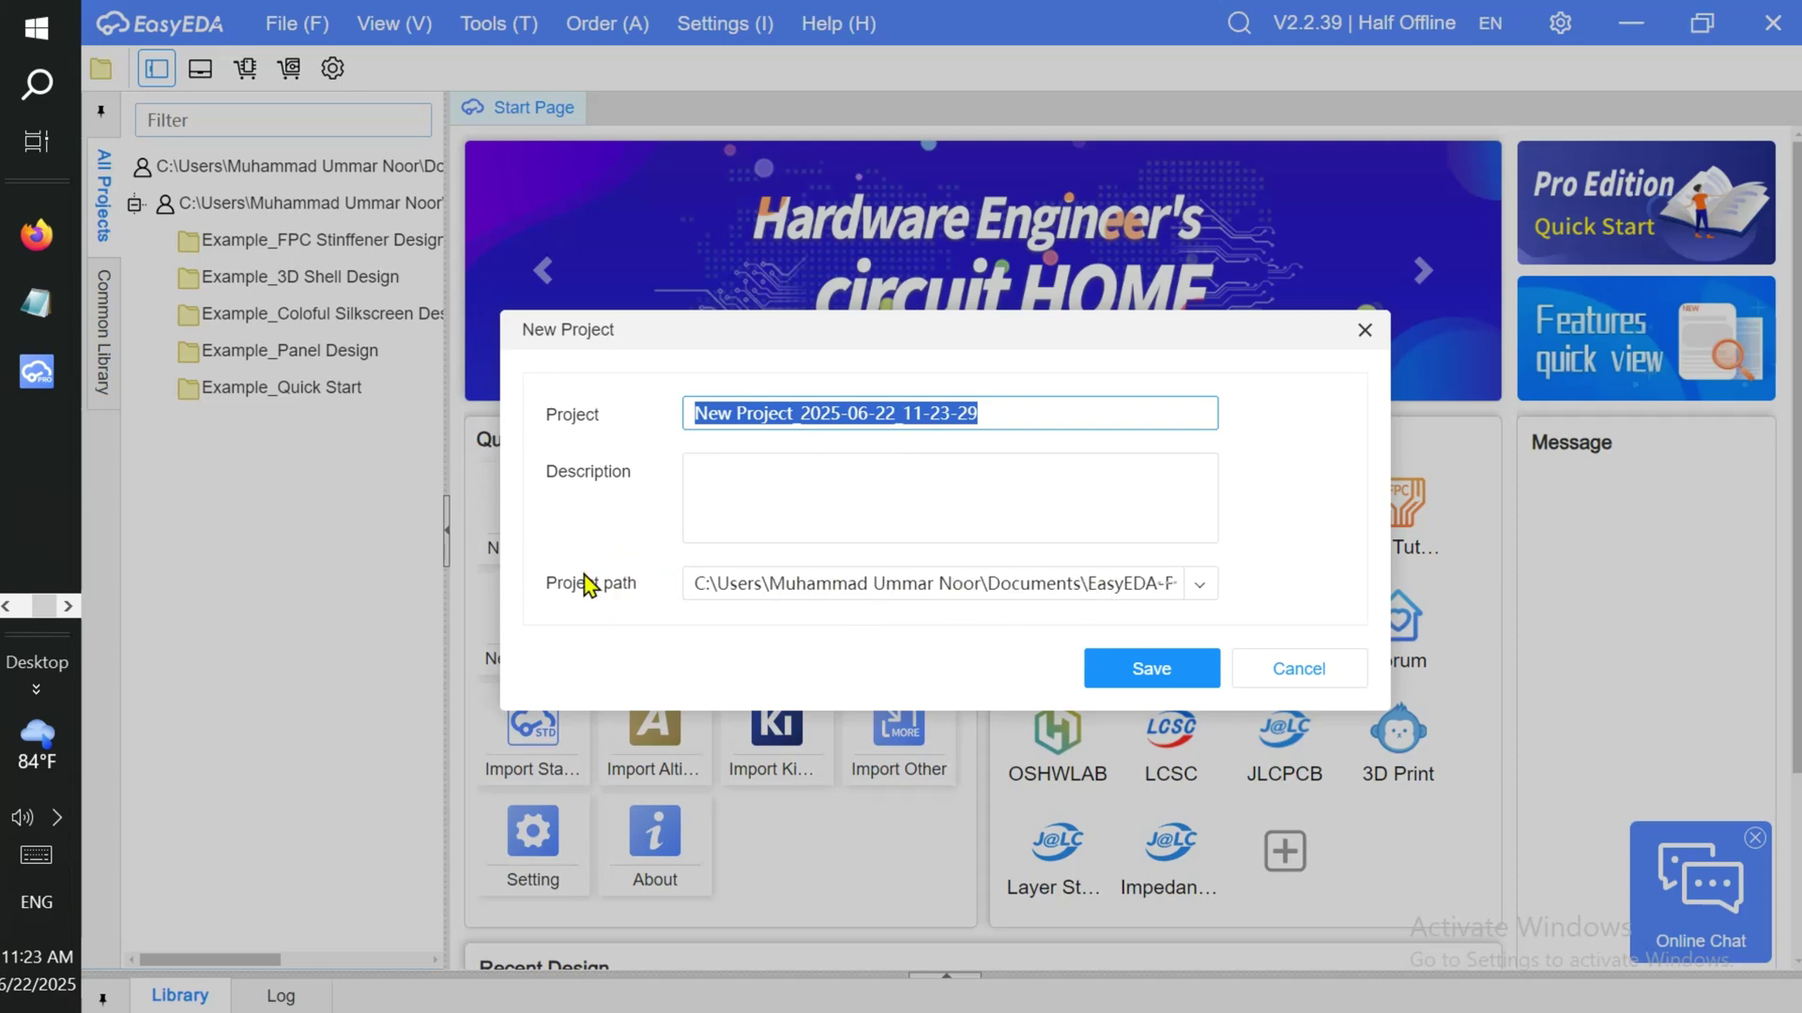
left_click(1200, 584)
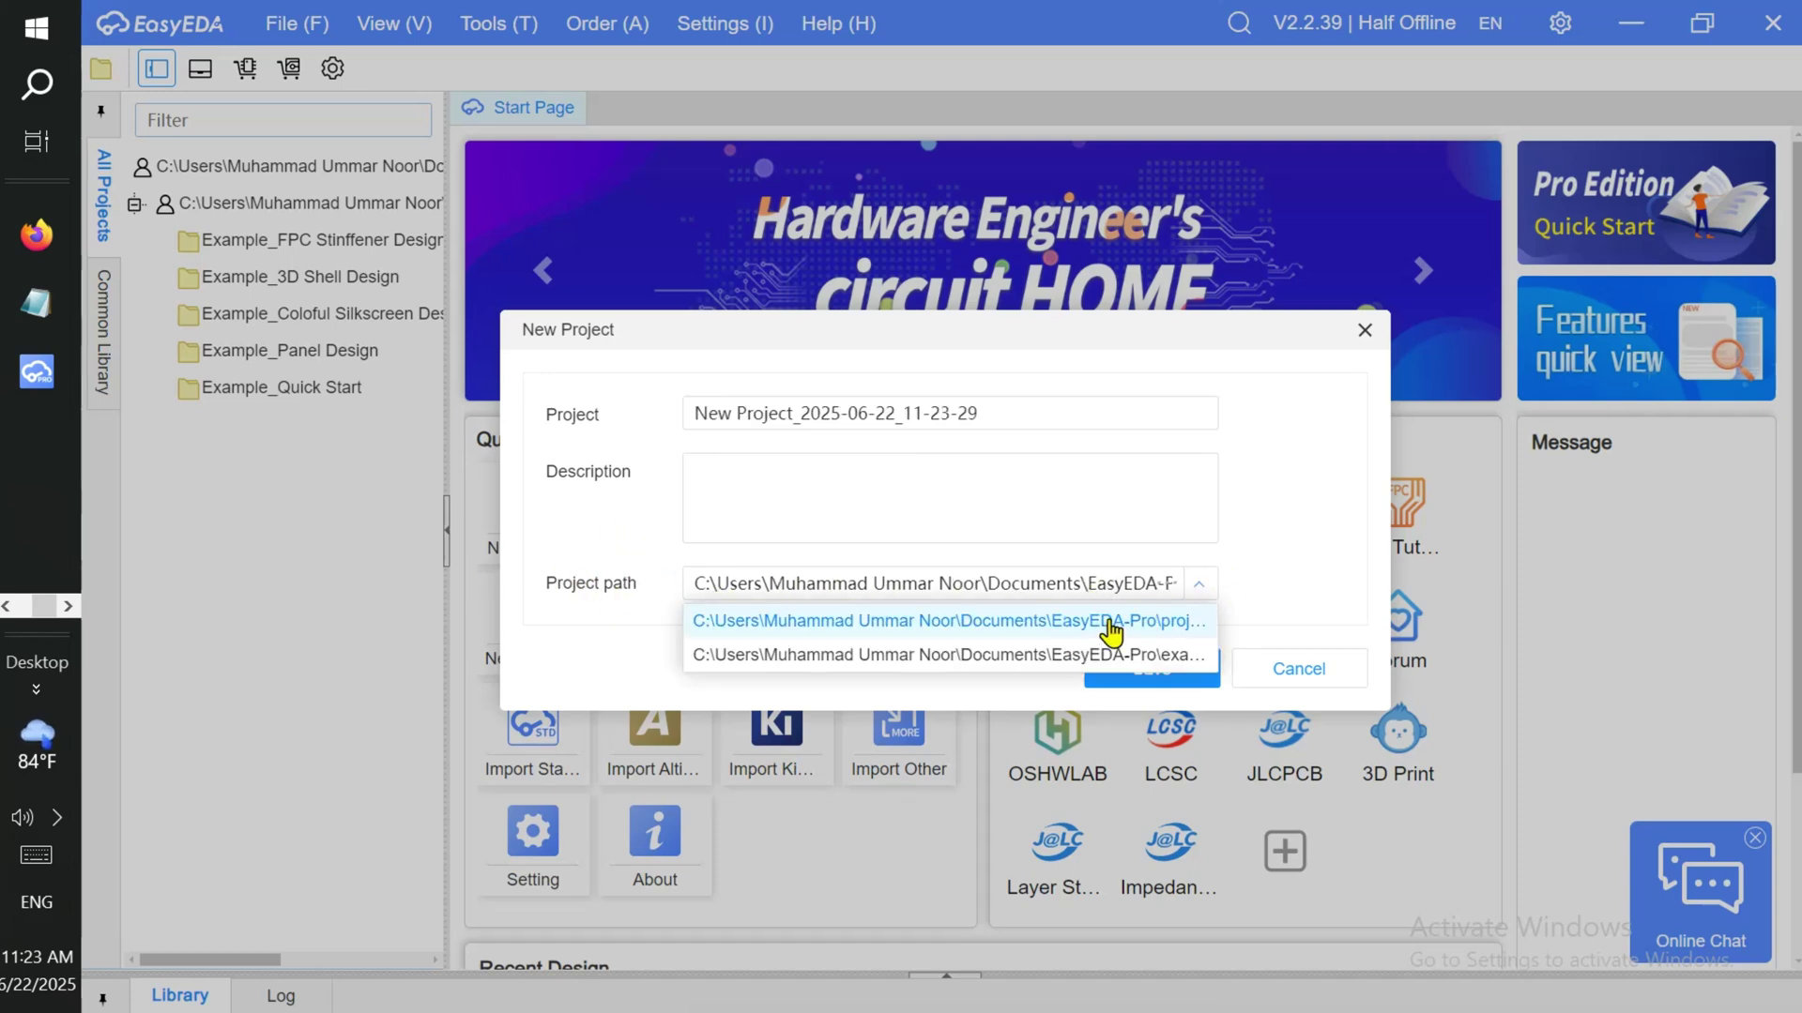
left_click(528, 564)
left_click(1190, 672)
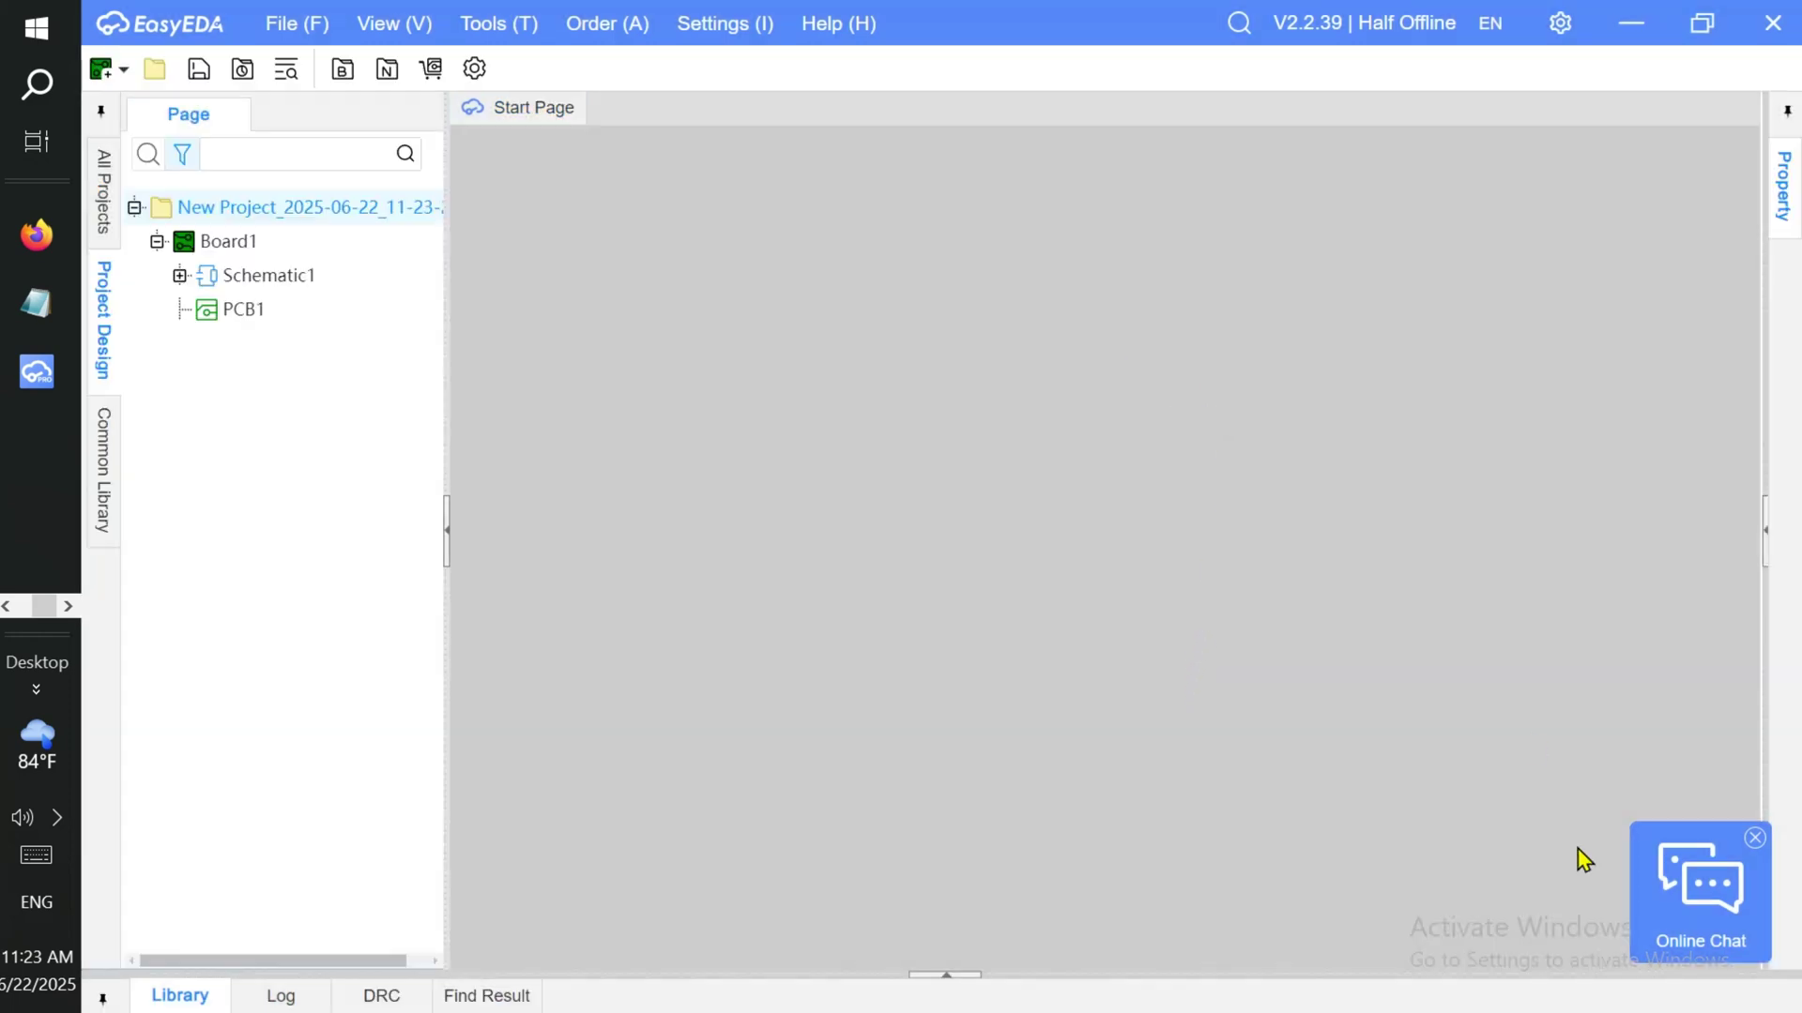
Dismiss the chat popup, confirm the net-name drag preference, and open Schematic1 page P1
left_click(1755, 839)
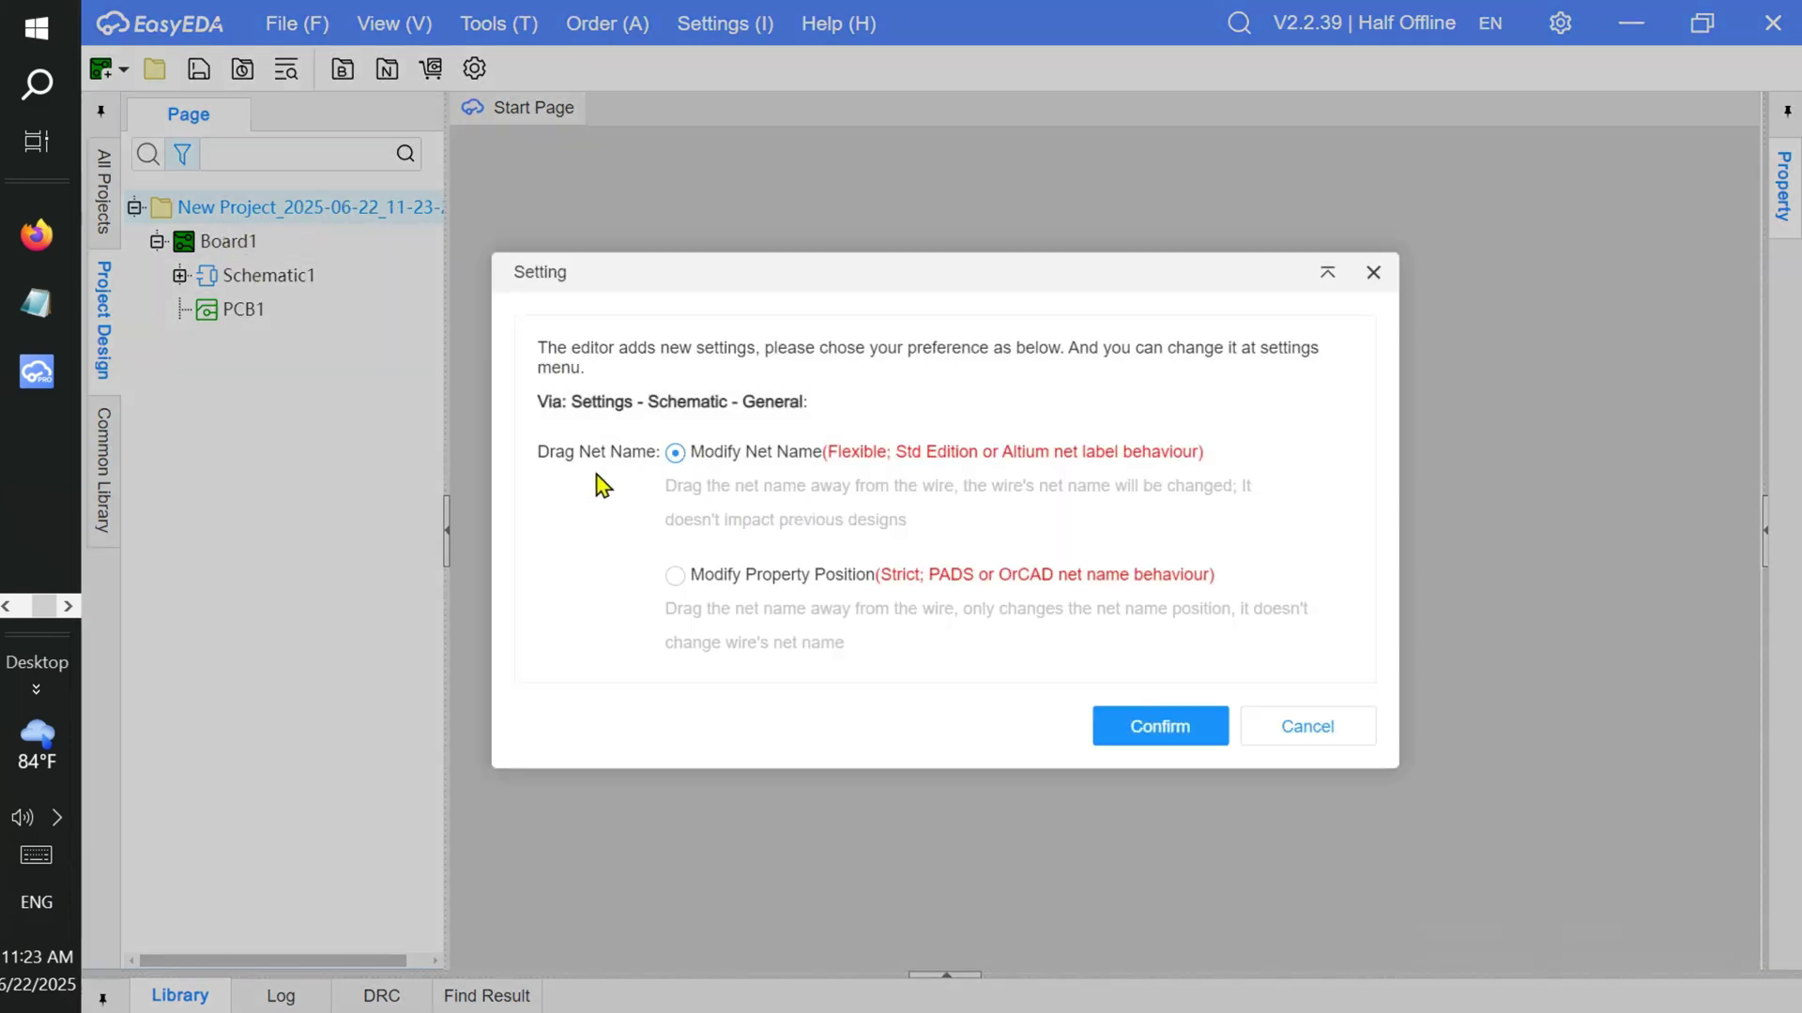
left_click(1186, 751)
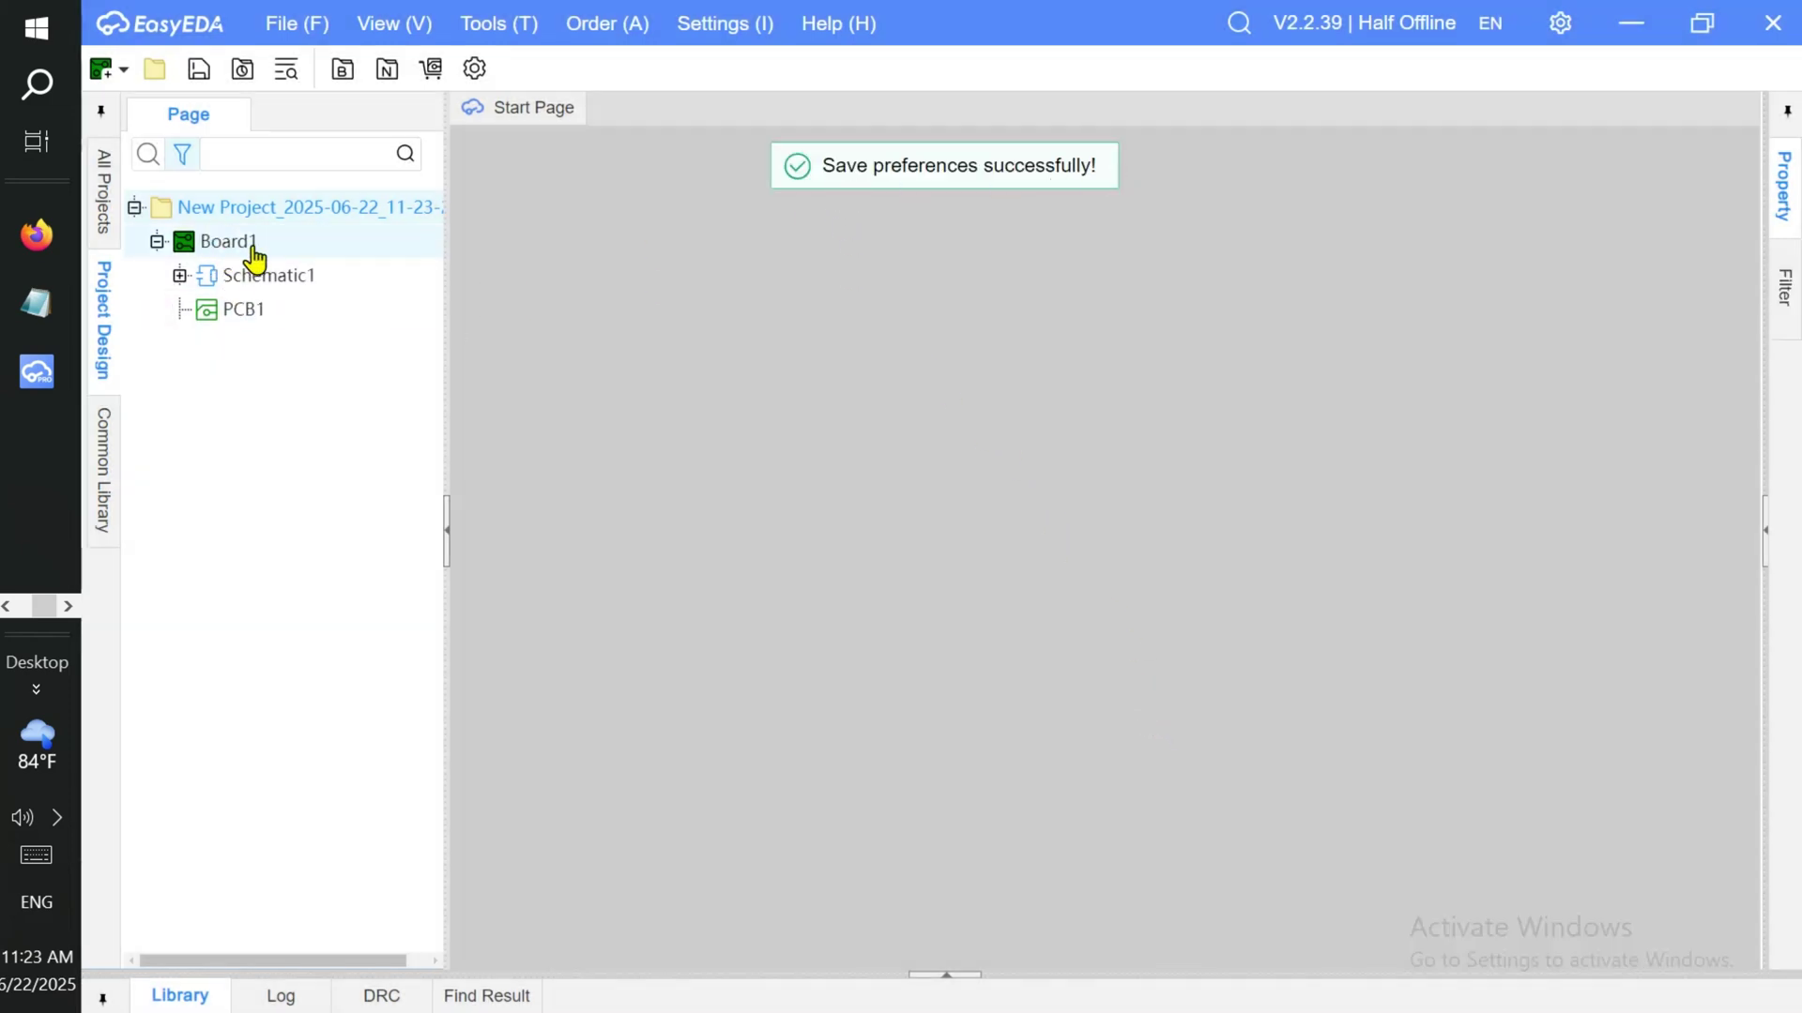
left_click(288, 281)
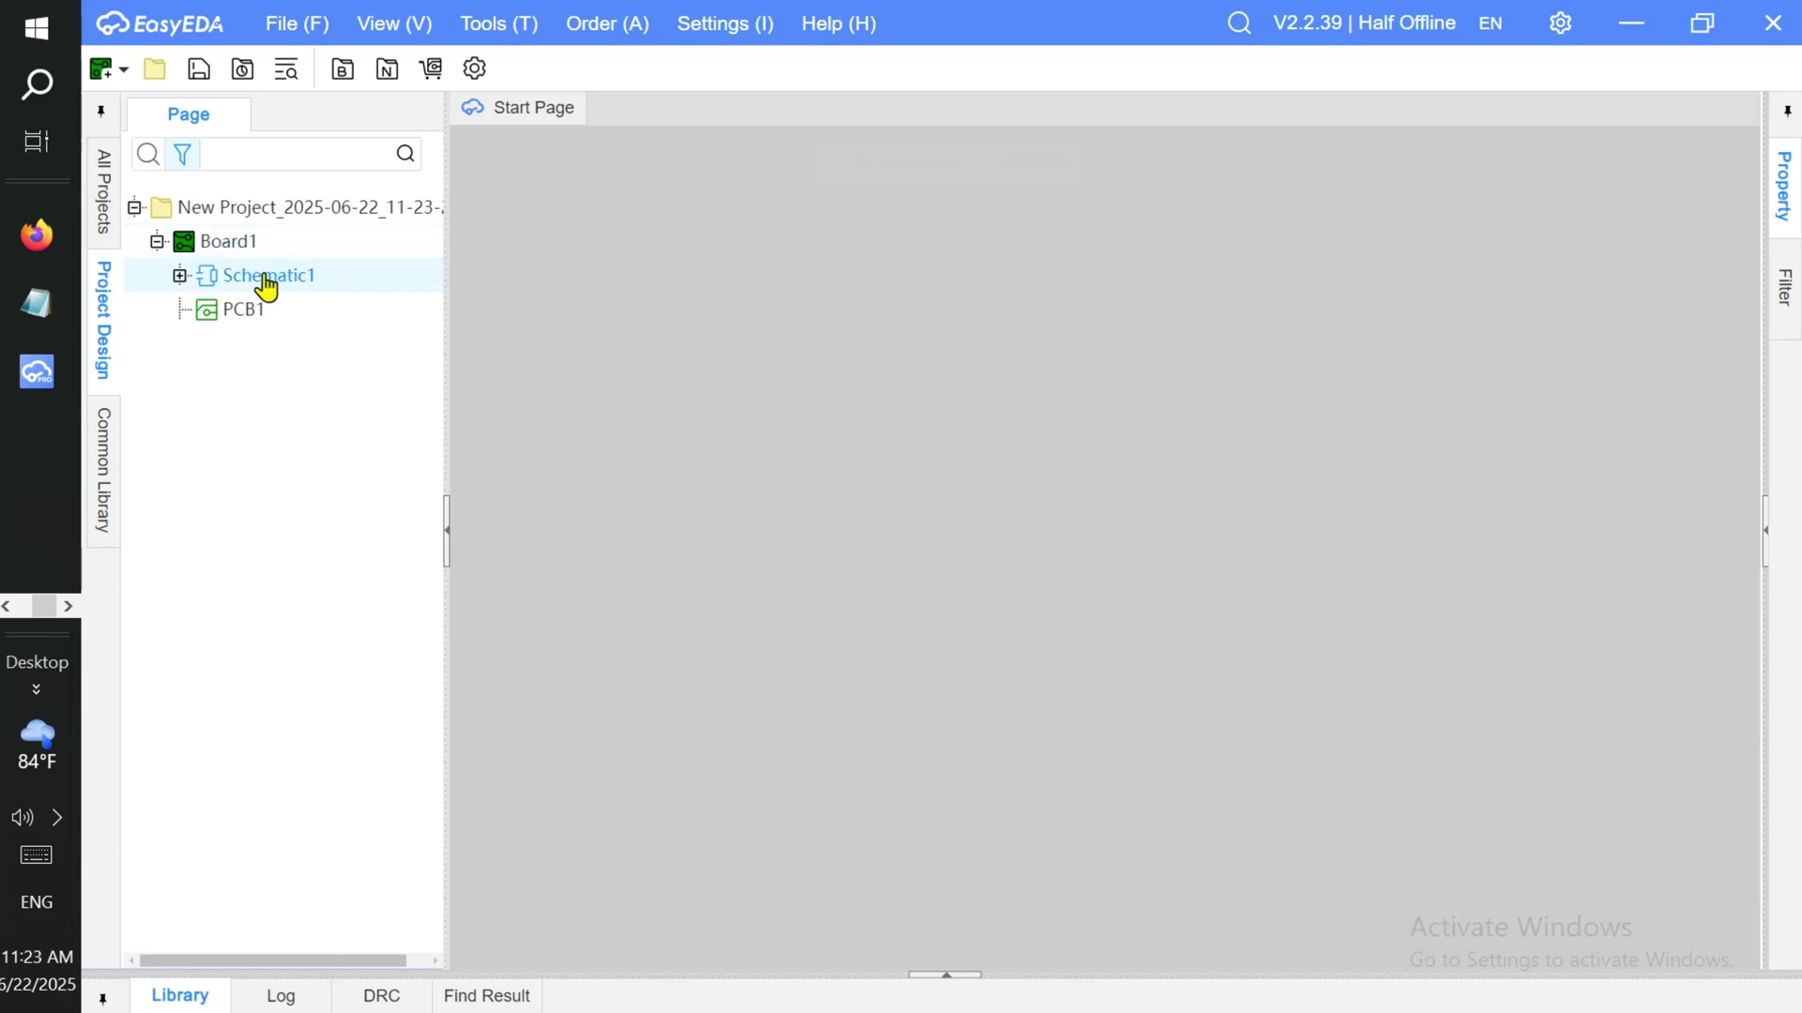
left_click(243, 308)
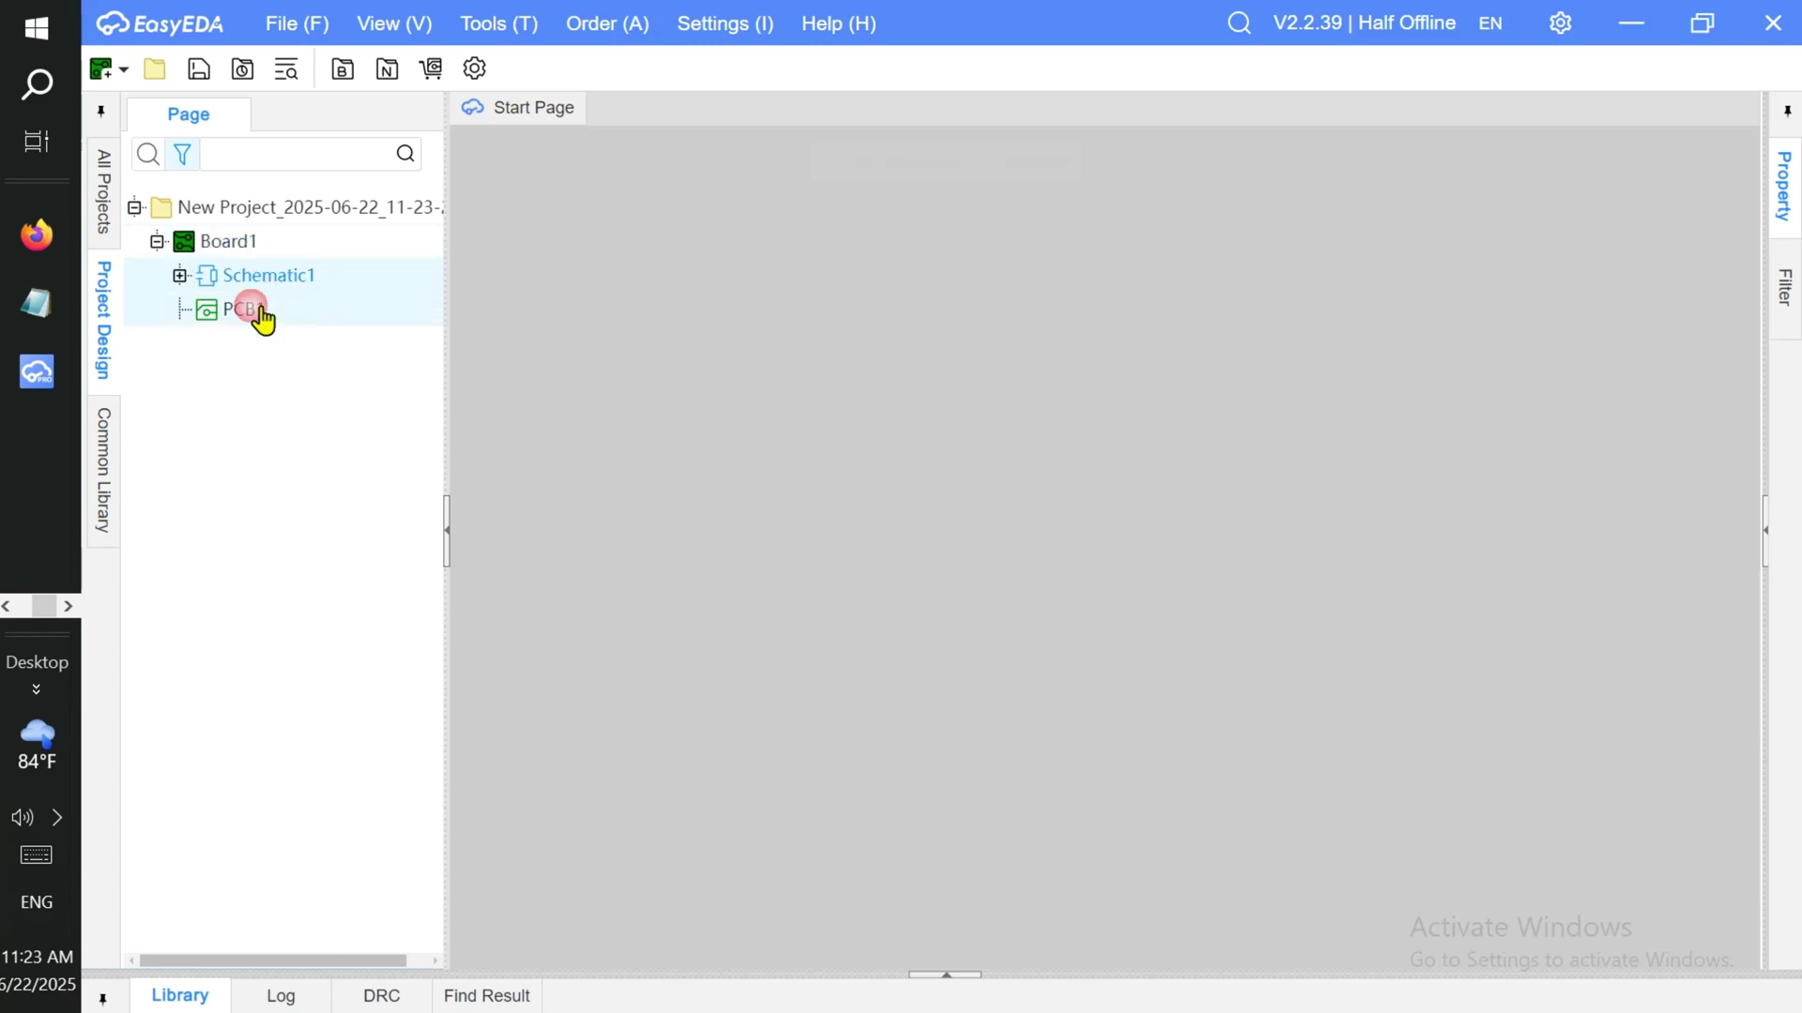
left_click(180, 275)
left_click(290, 312)
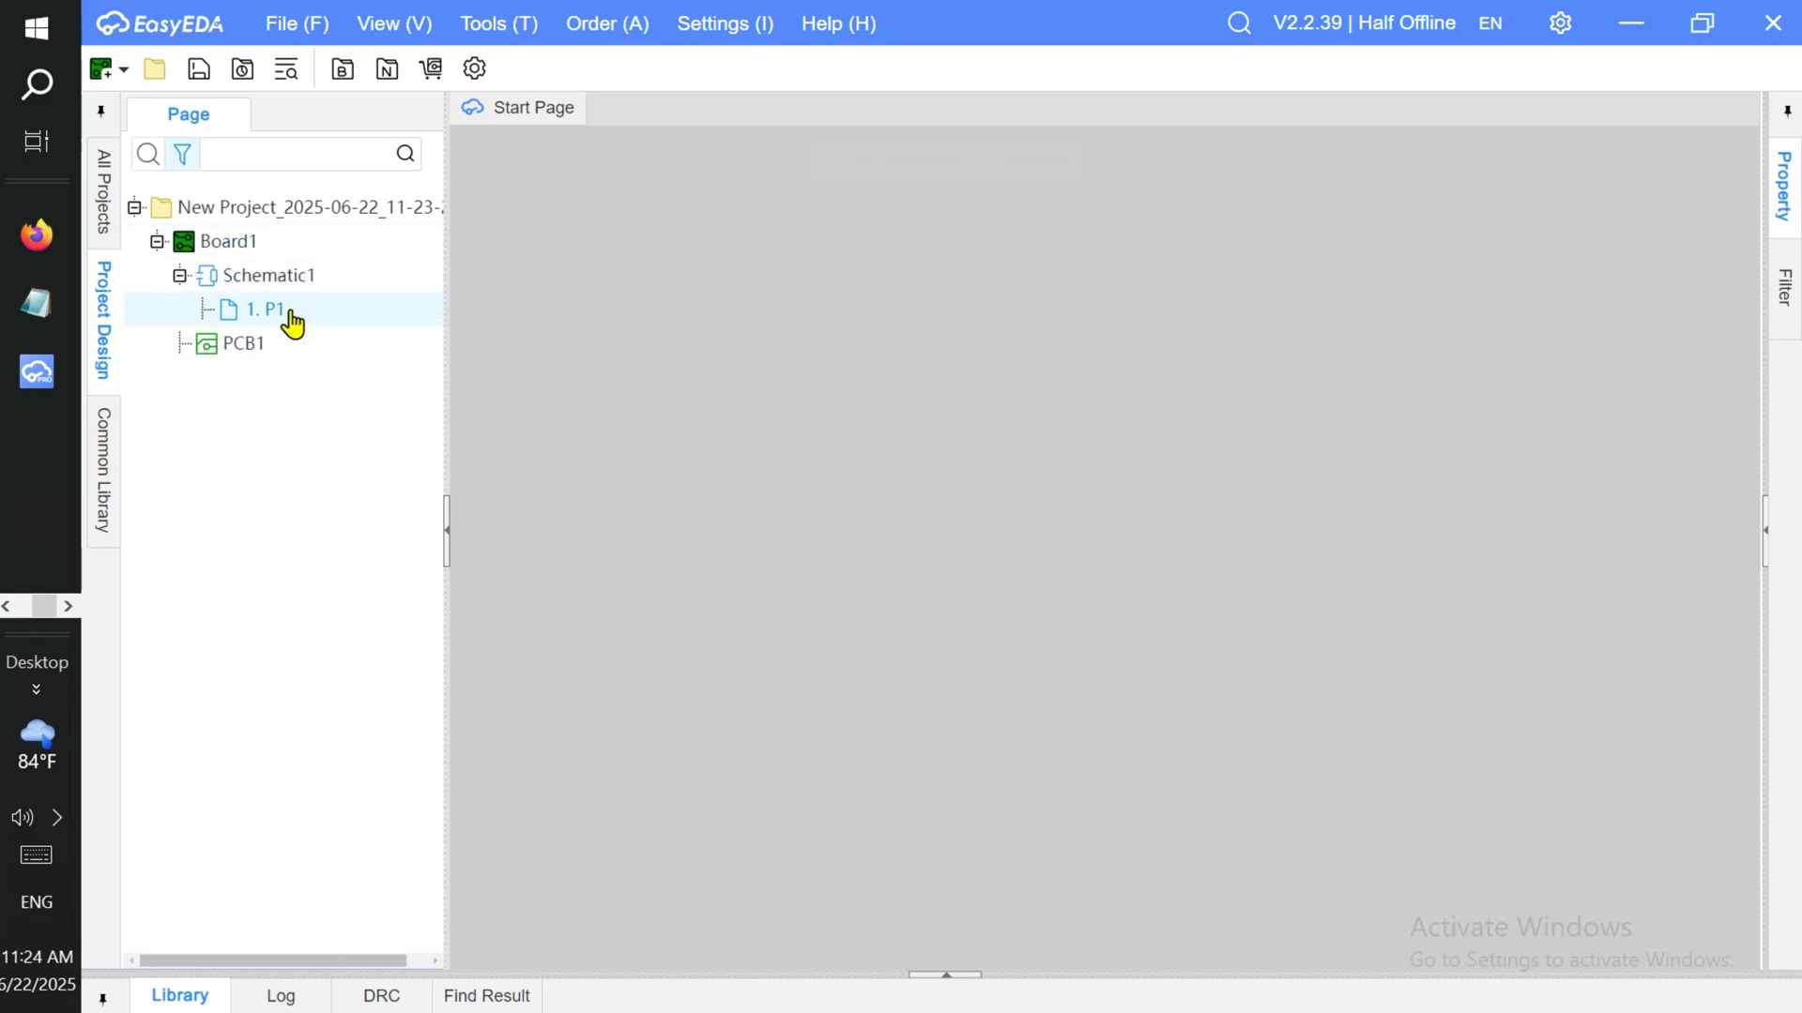
double_click(291, 314)
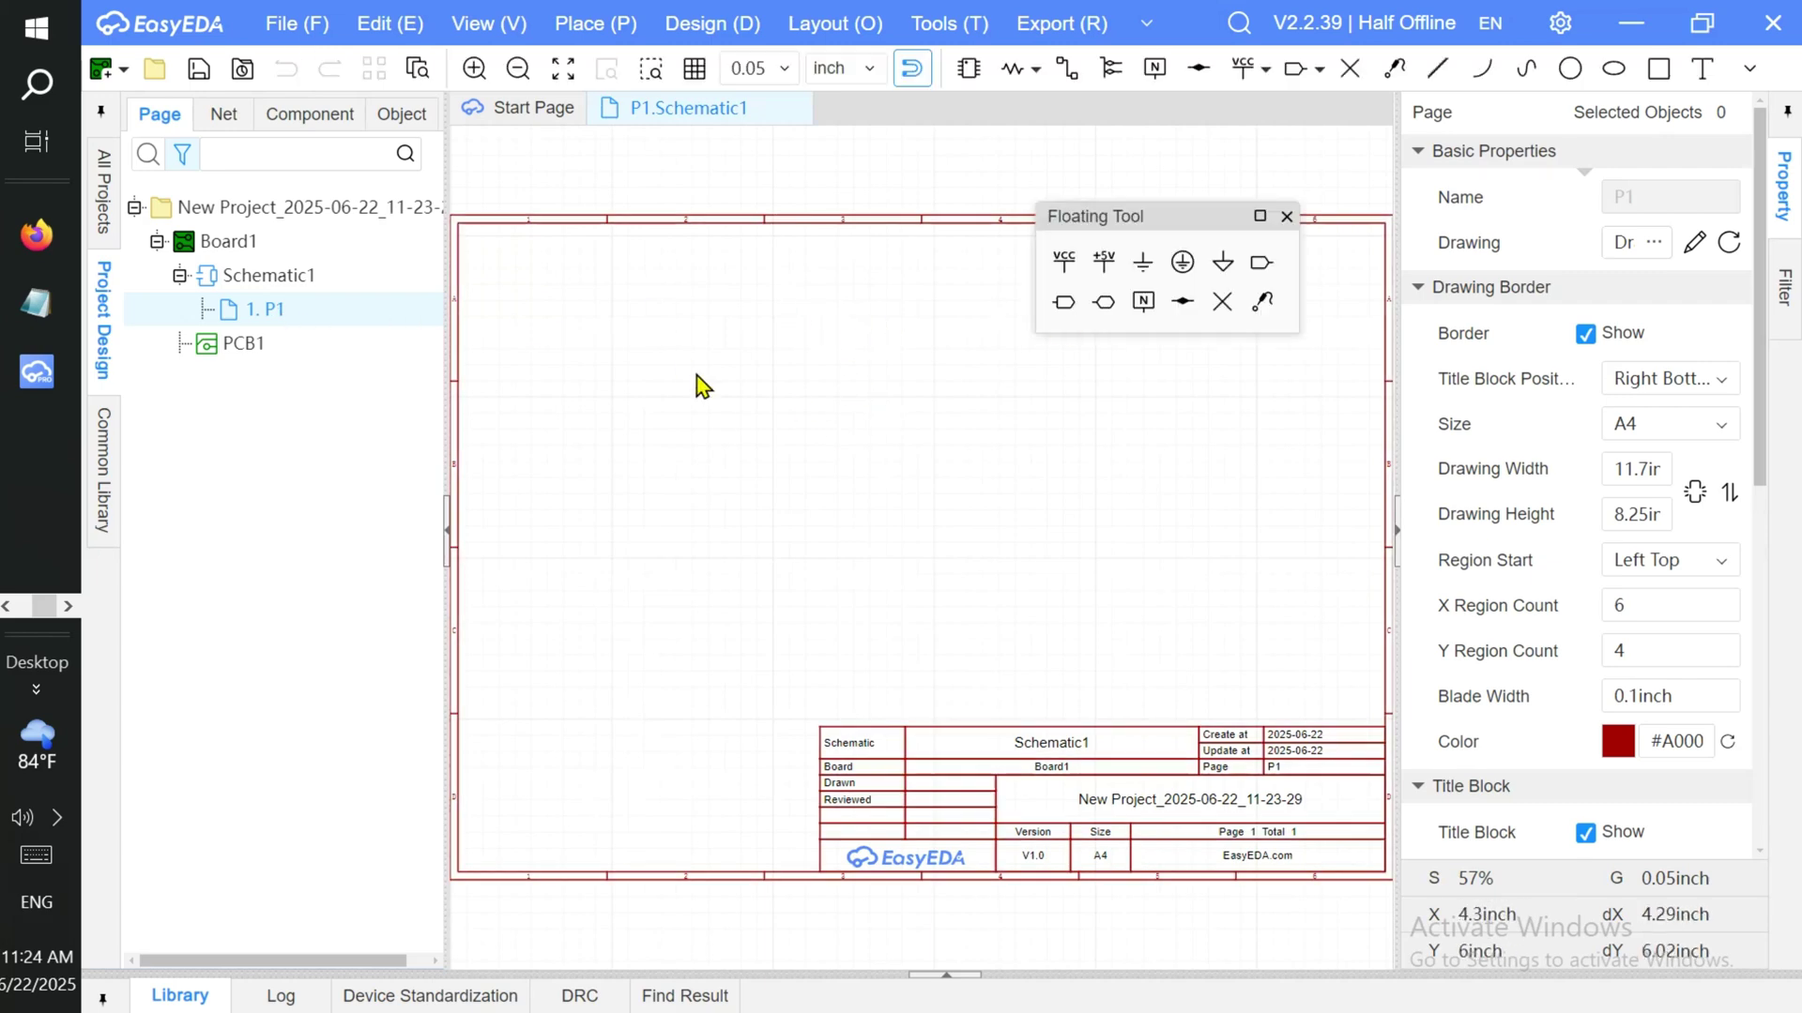
Place 10K resistors R1 and R2 at the sheet's top left, then bring up the Device library
left_click(1285, 216)
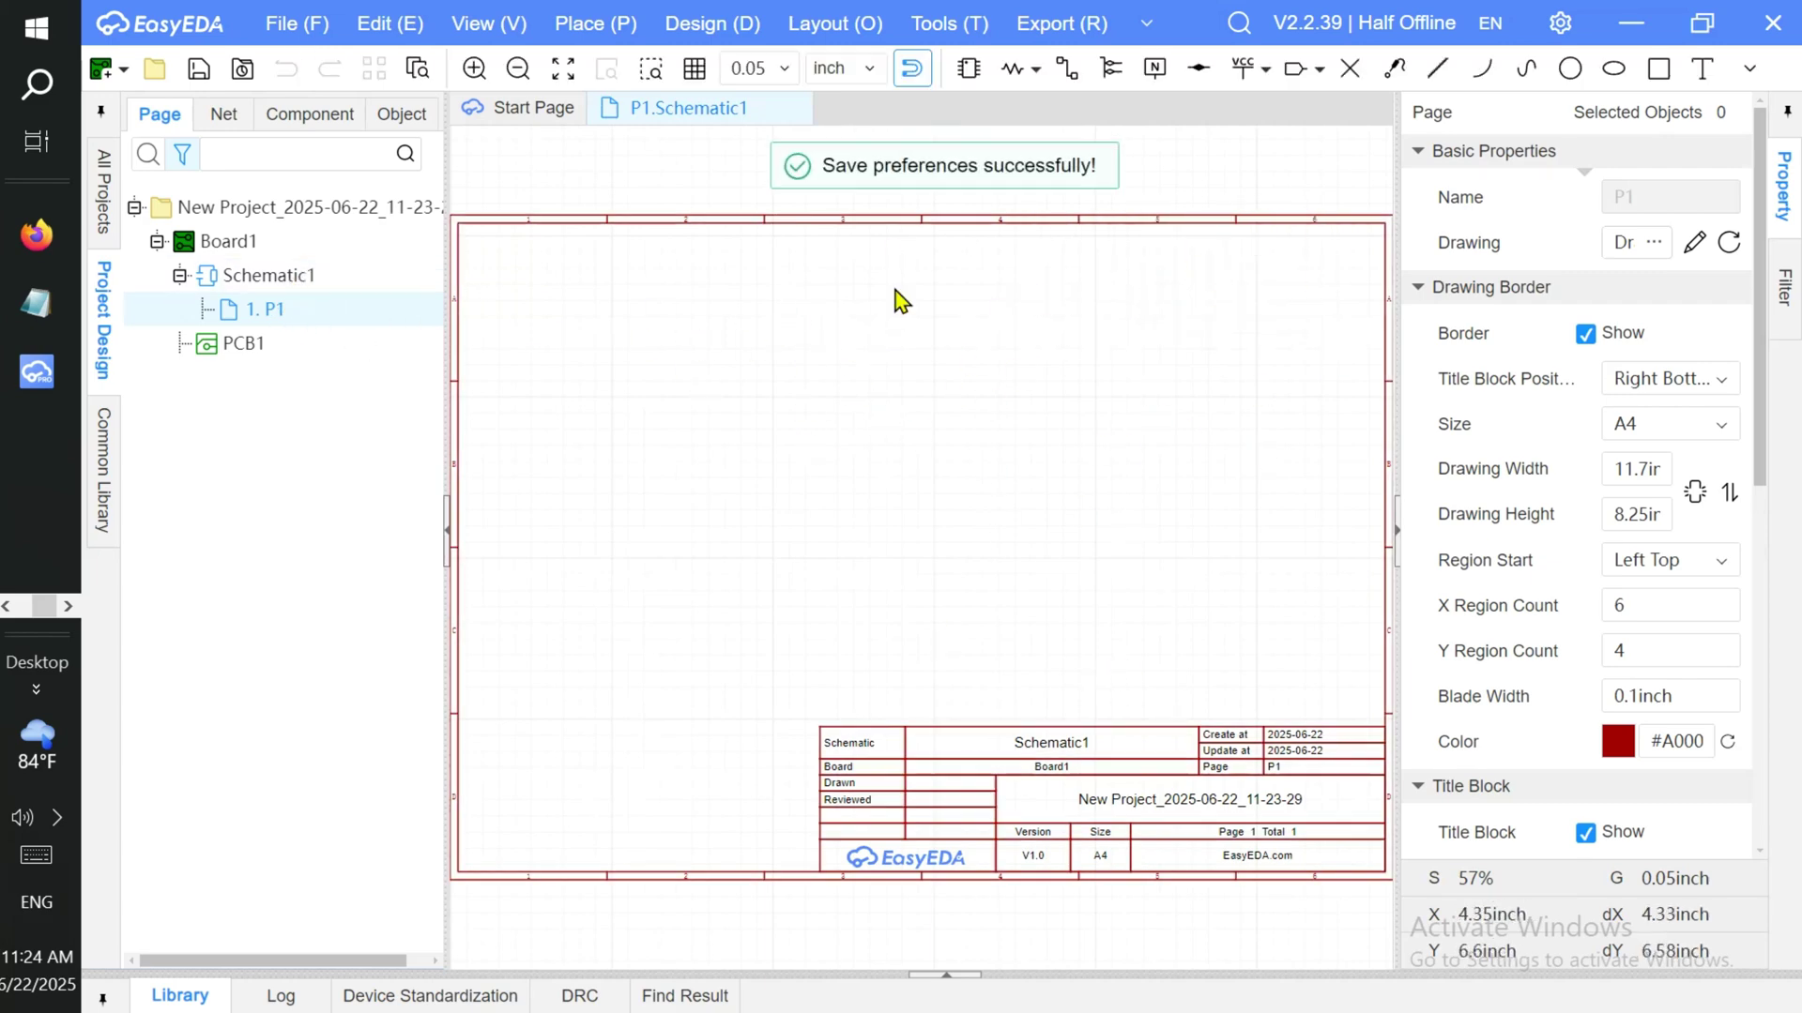
left_click(1036, 70)
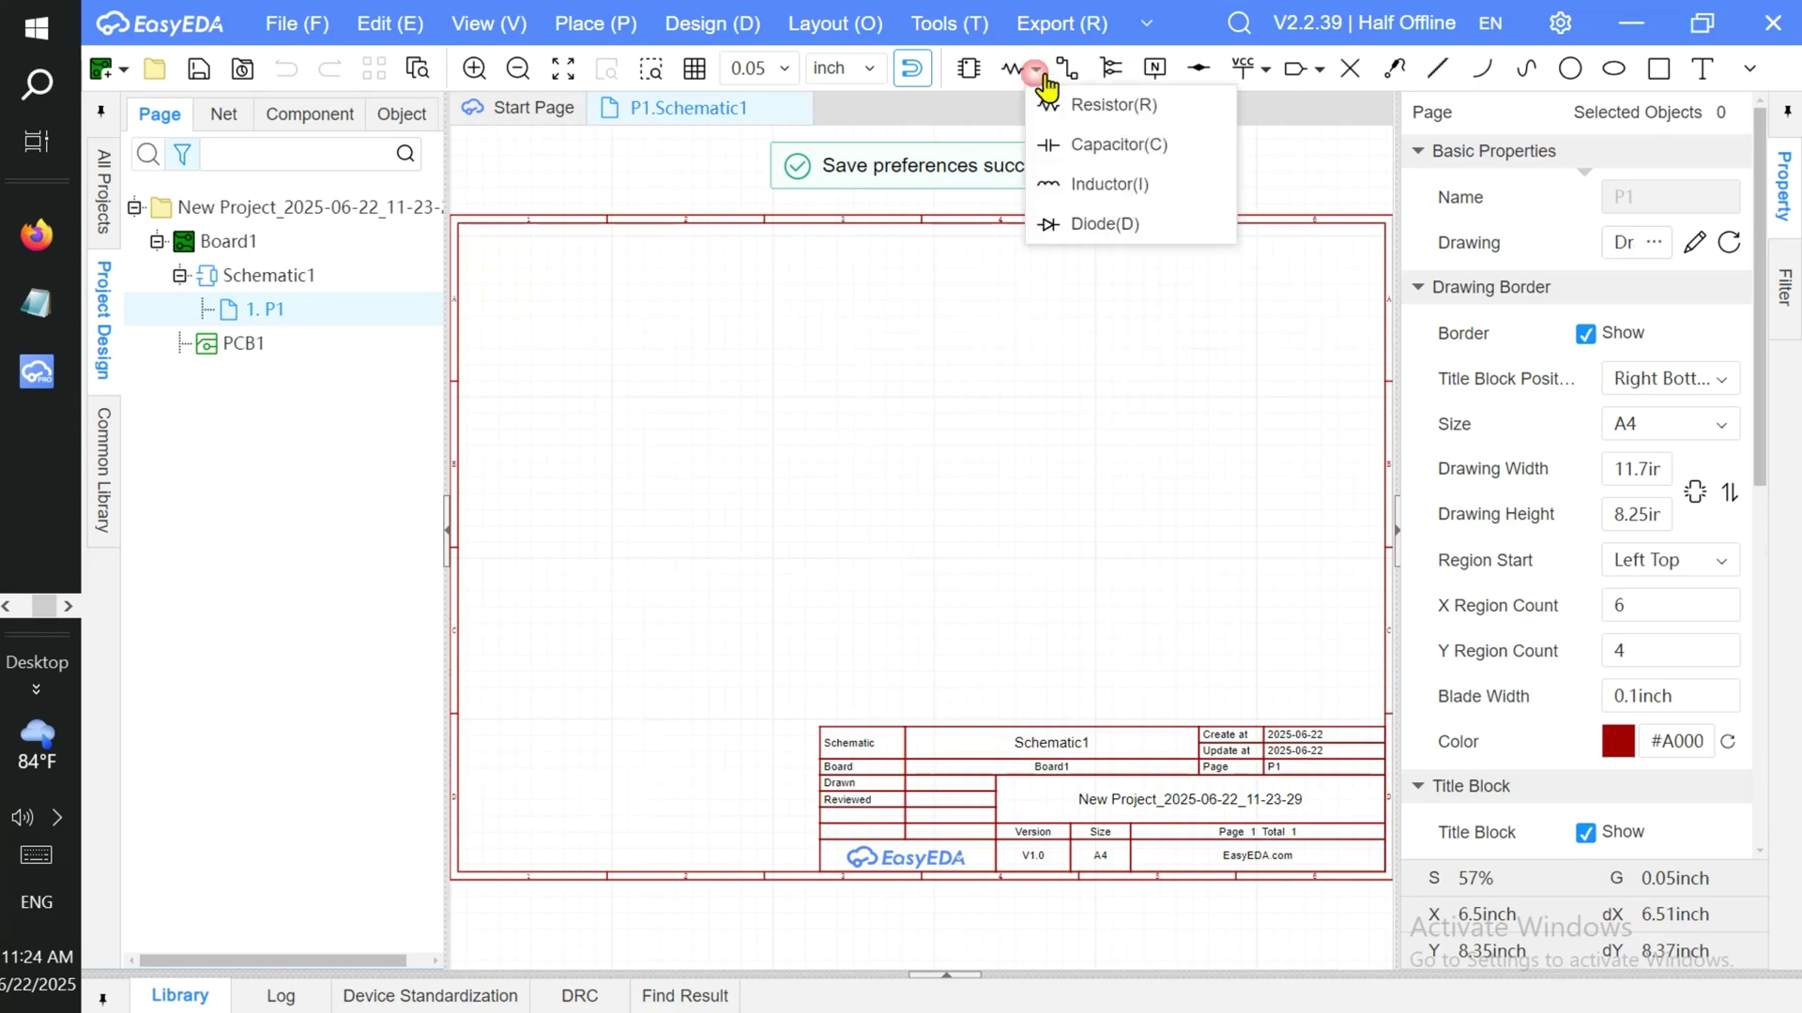
left_click(1100, 107)
left_click(706, 313)
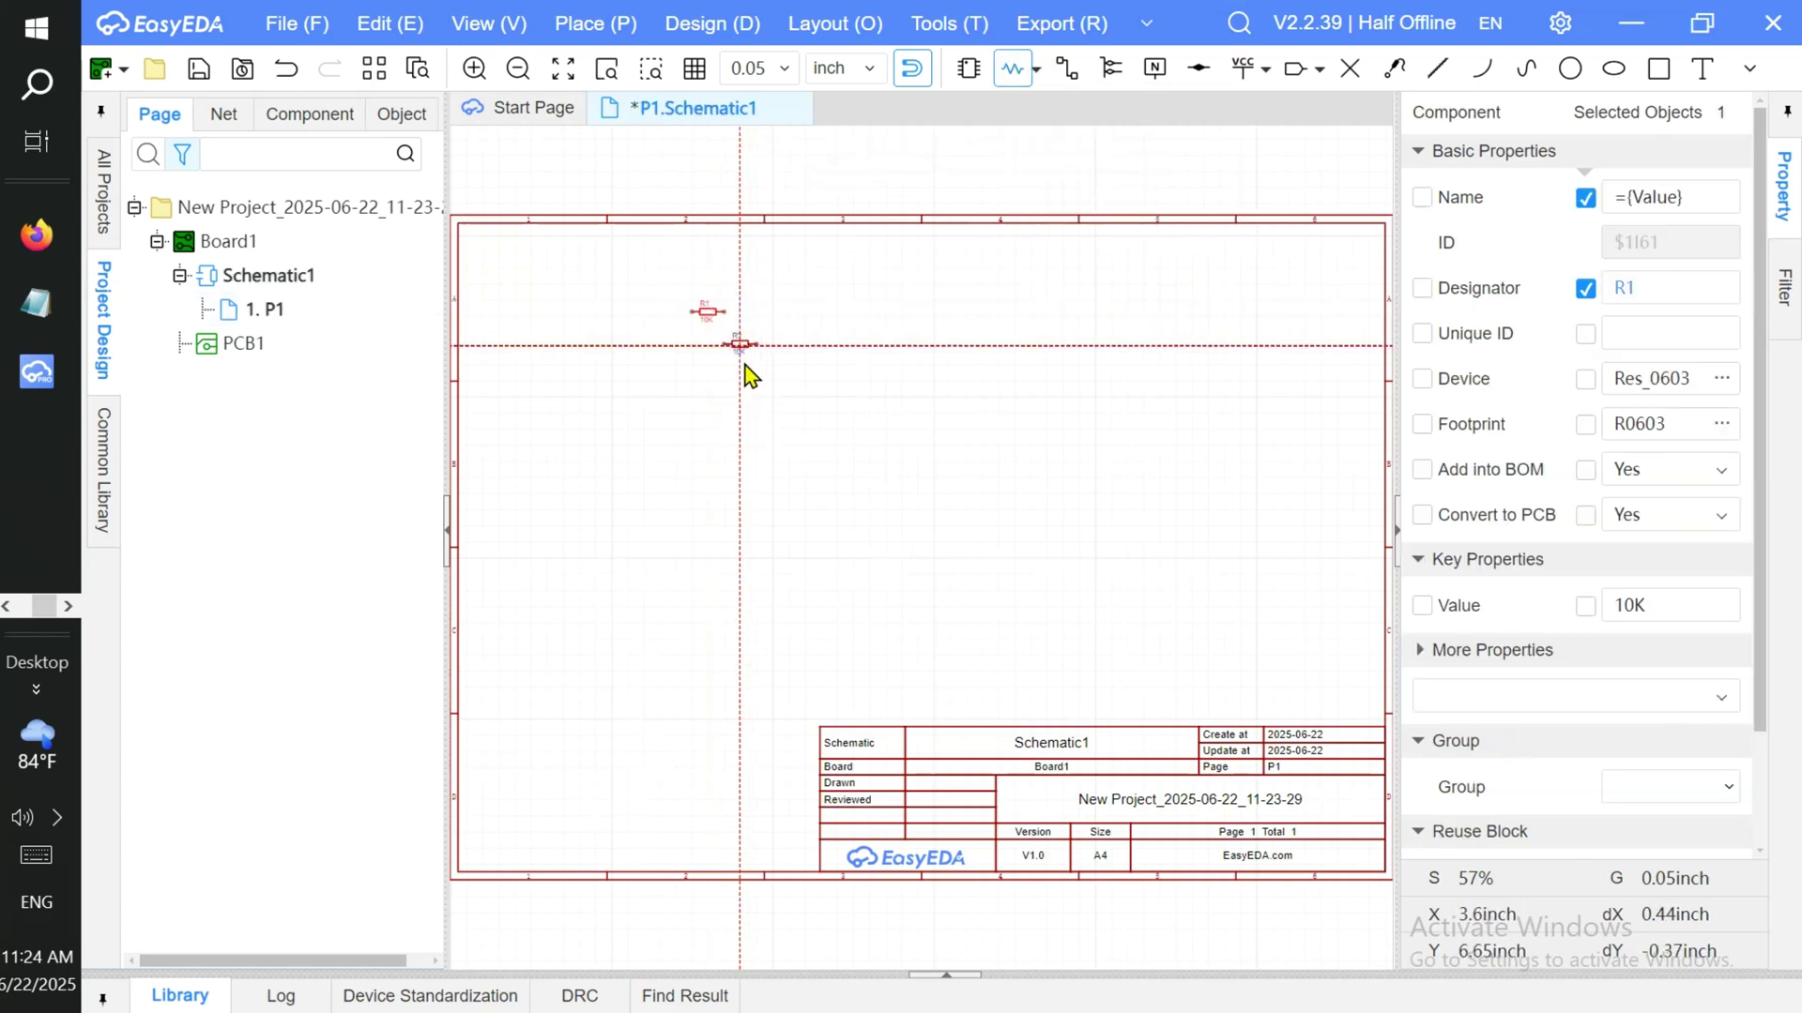
scroll(724, 325, "up", 2)
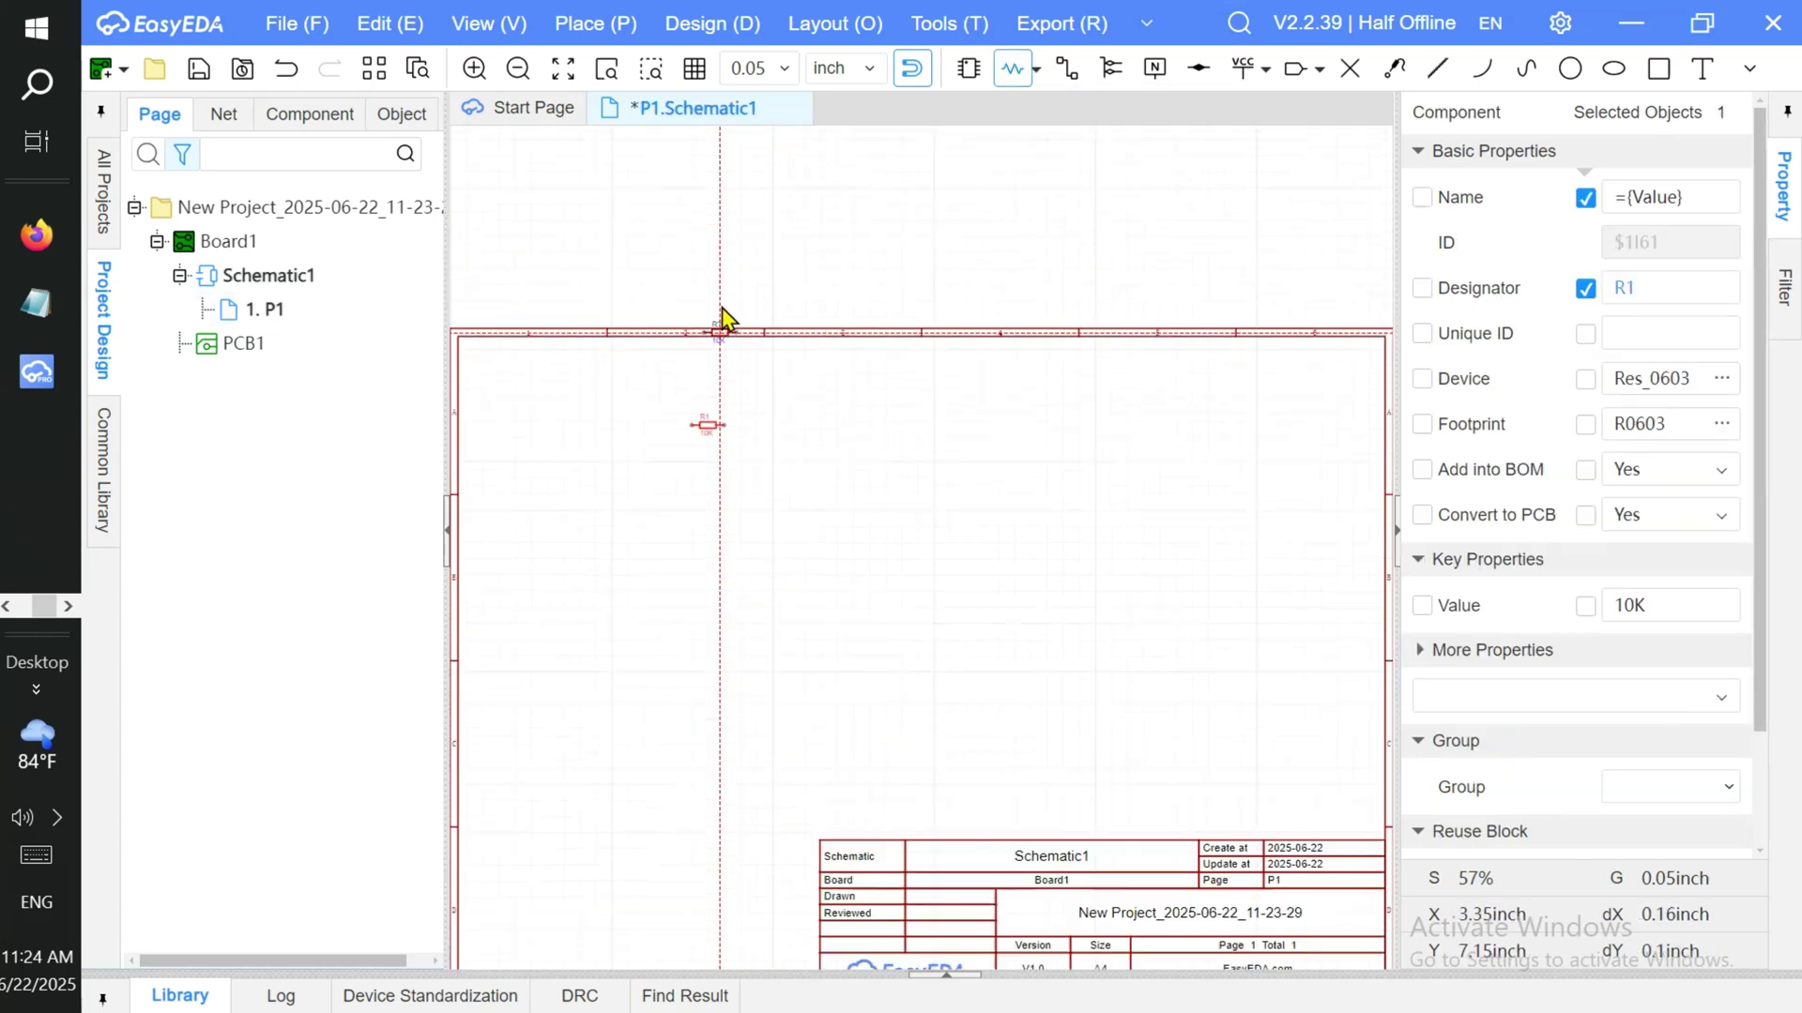
left_click(782, 403)
key("Escape")
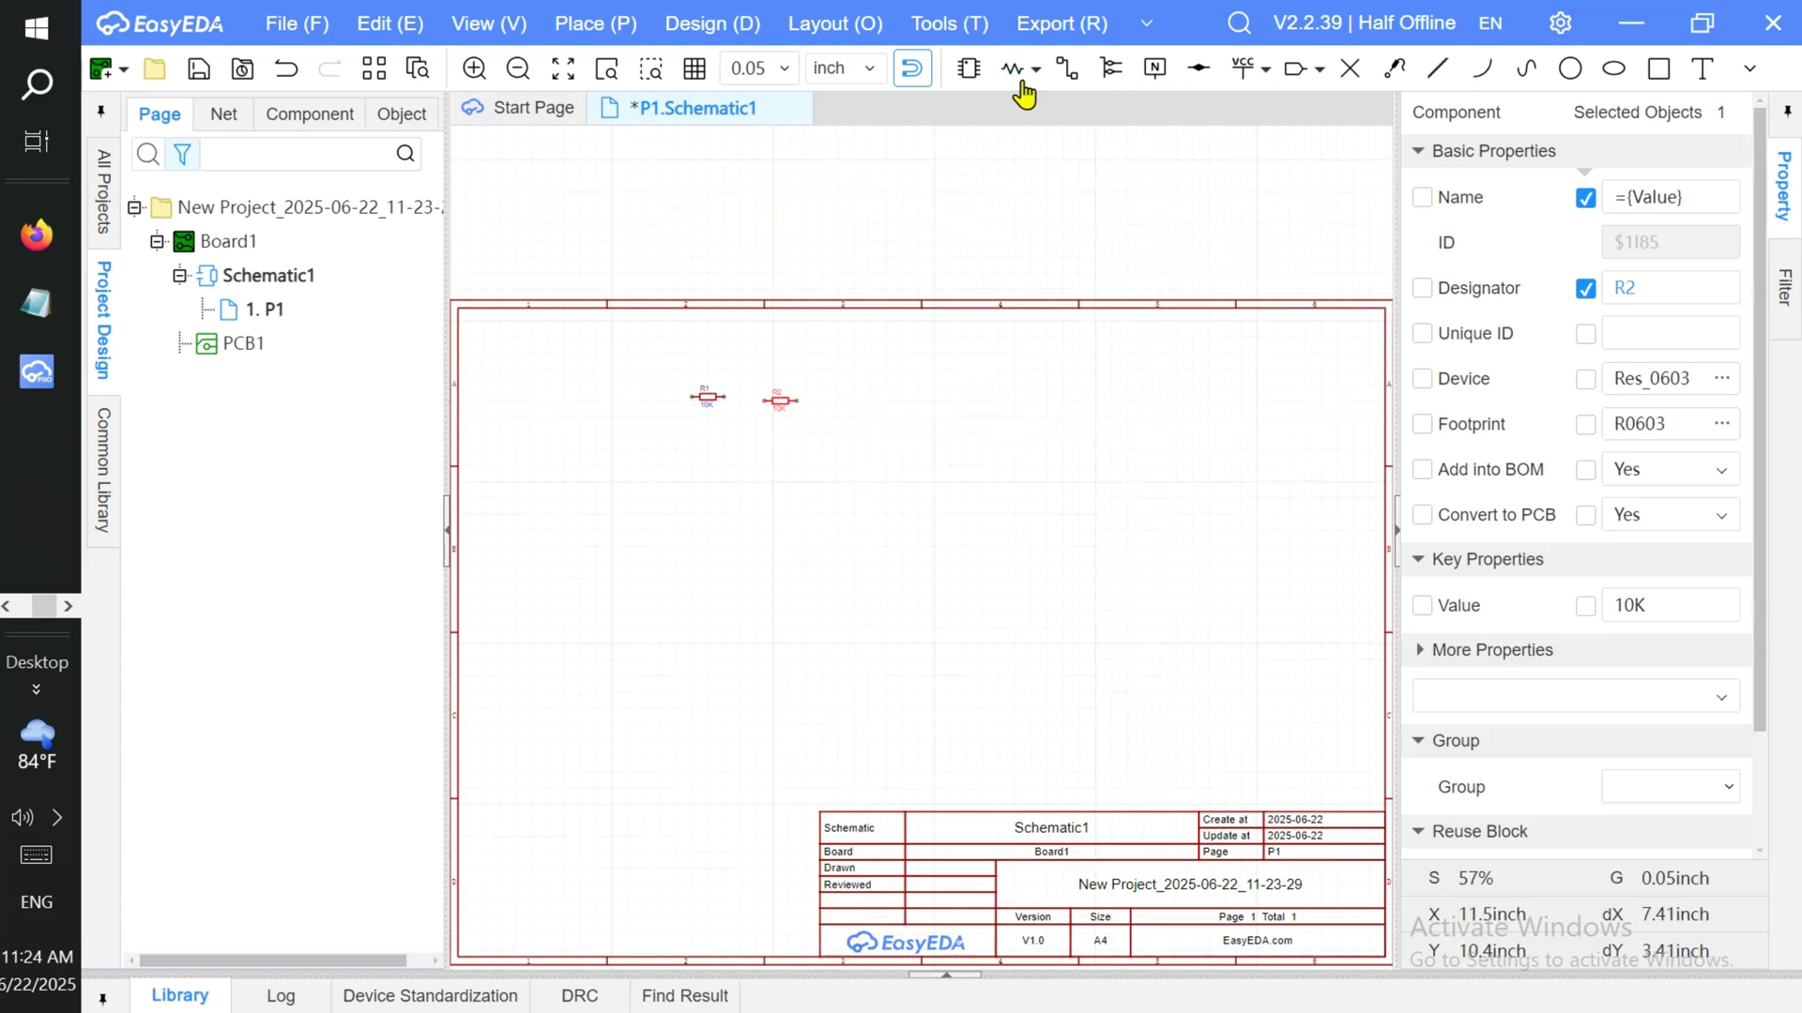
left_click(974, 72)
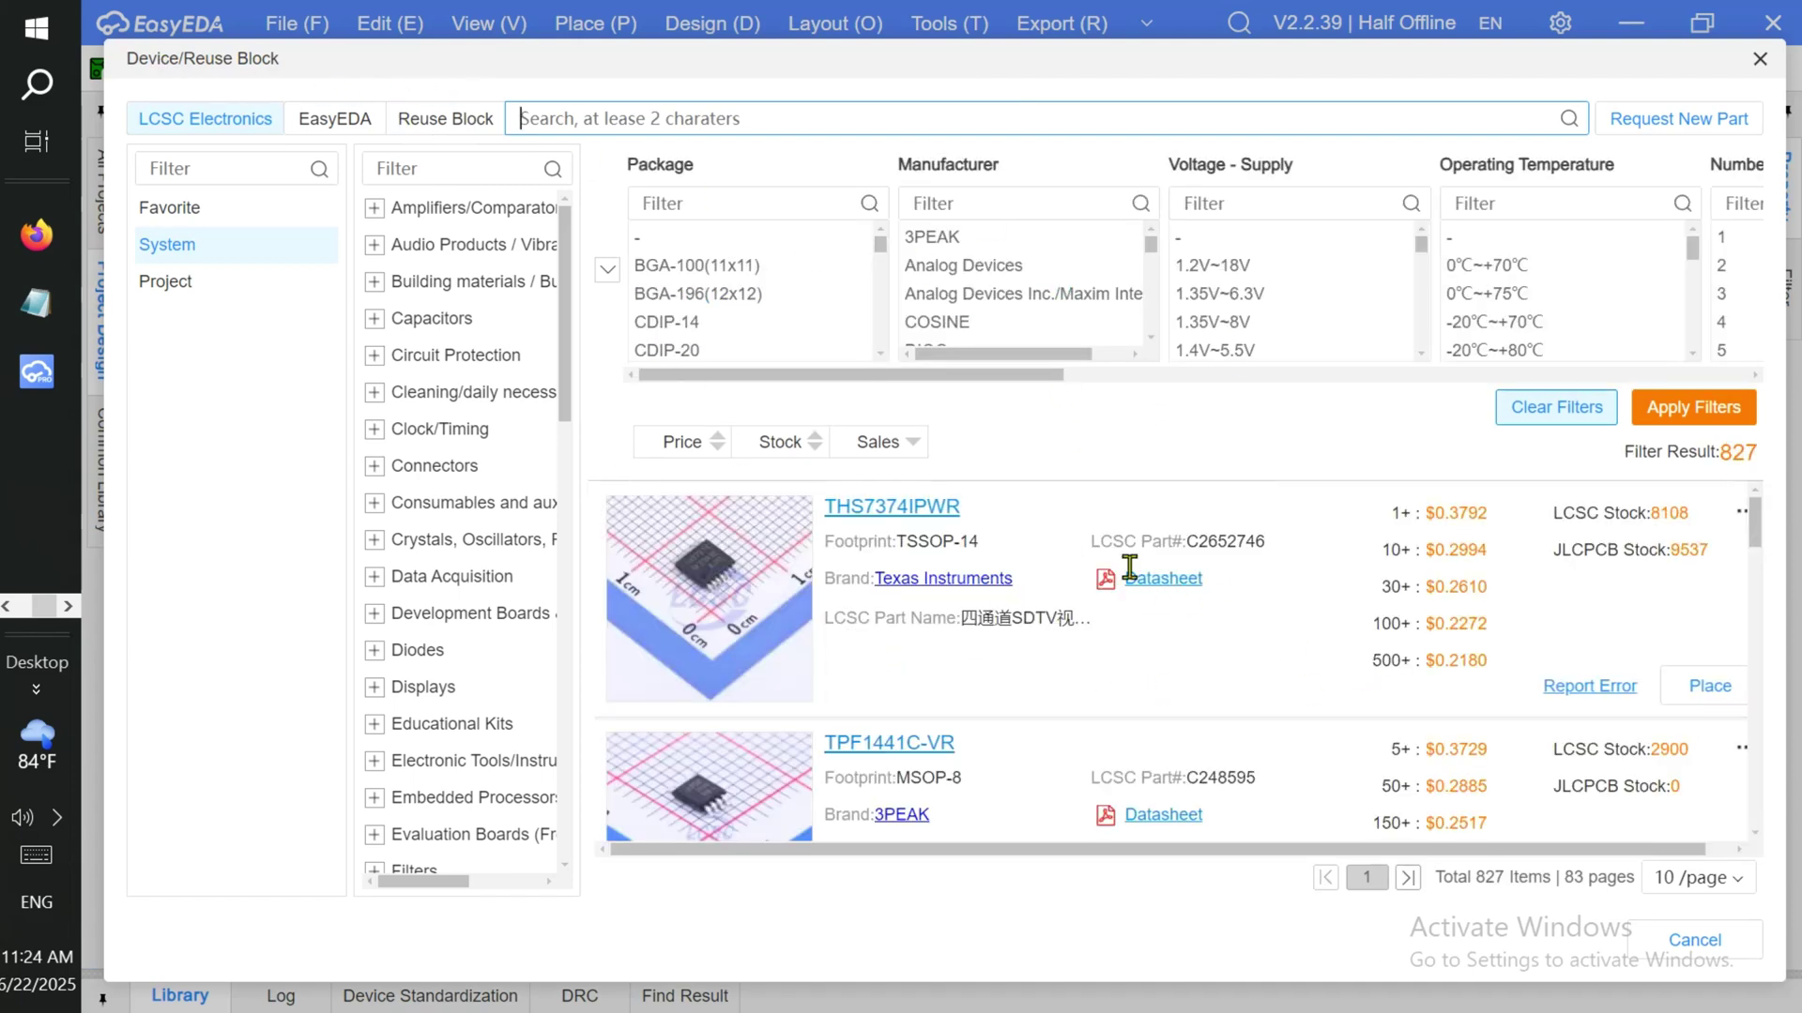
scroll(1219, 595, "down", 3)
scroll(571, 568, "down", 3)
scroll(977, 502, "down", 2)
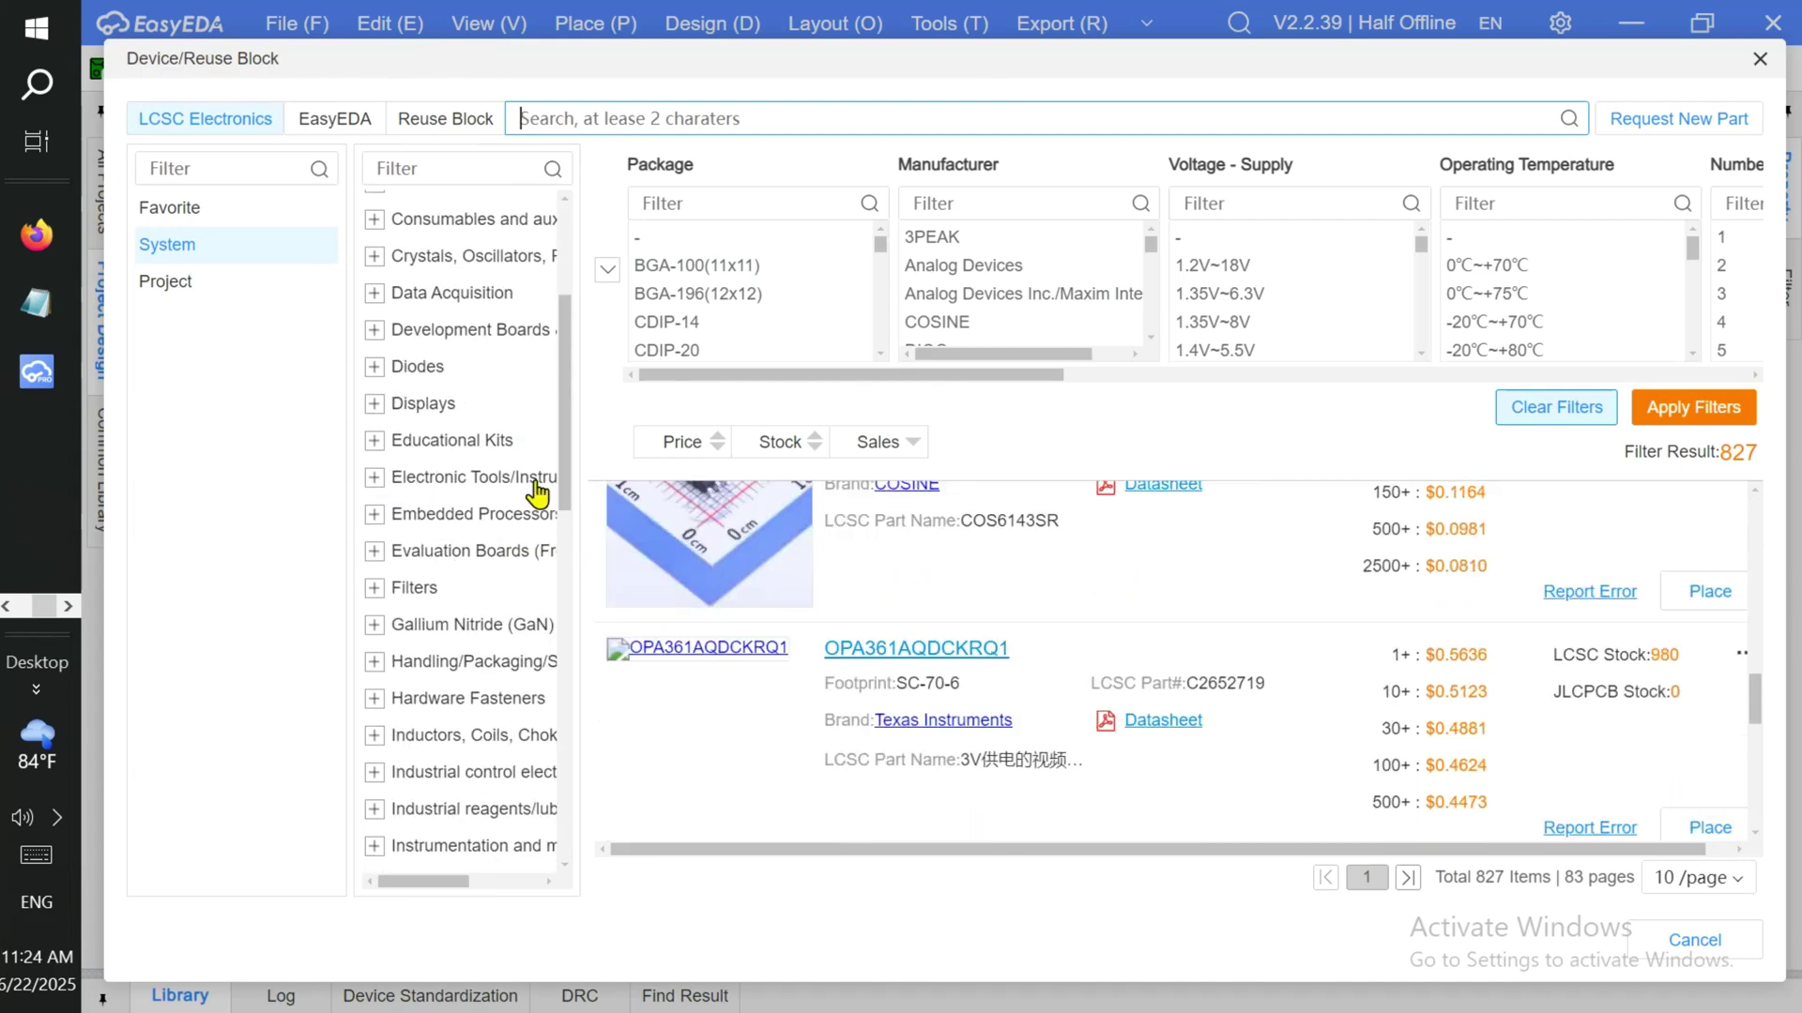
scroll(535, 493, "down", 3)
scroll(515, 483, "down", 3)
Place Omron relay G5NB-1A-E-24VDC (J1) from the Relays category to the right of R1 and R2
left_click(422, 485)
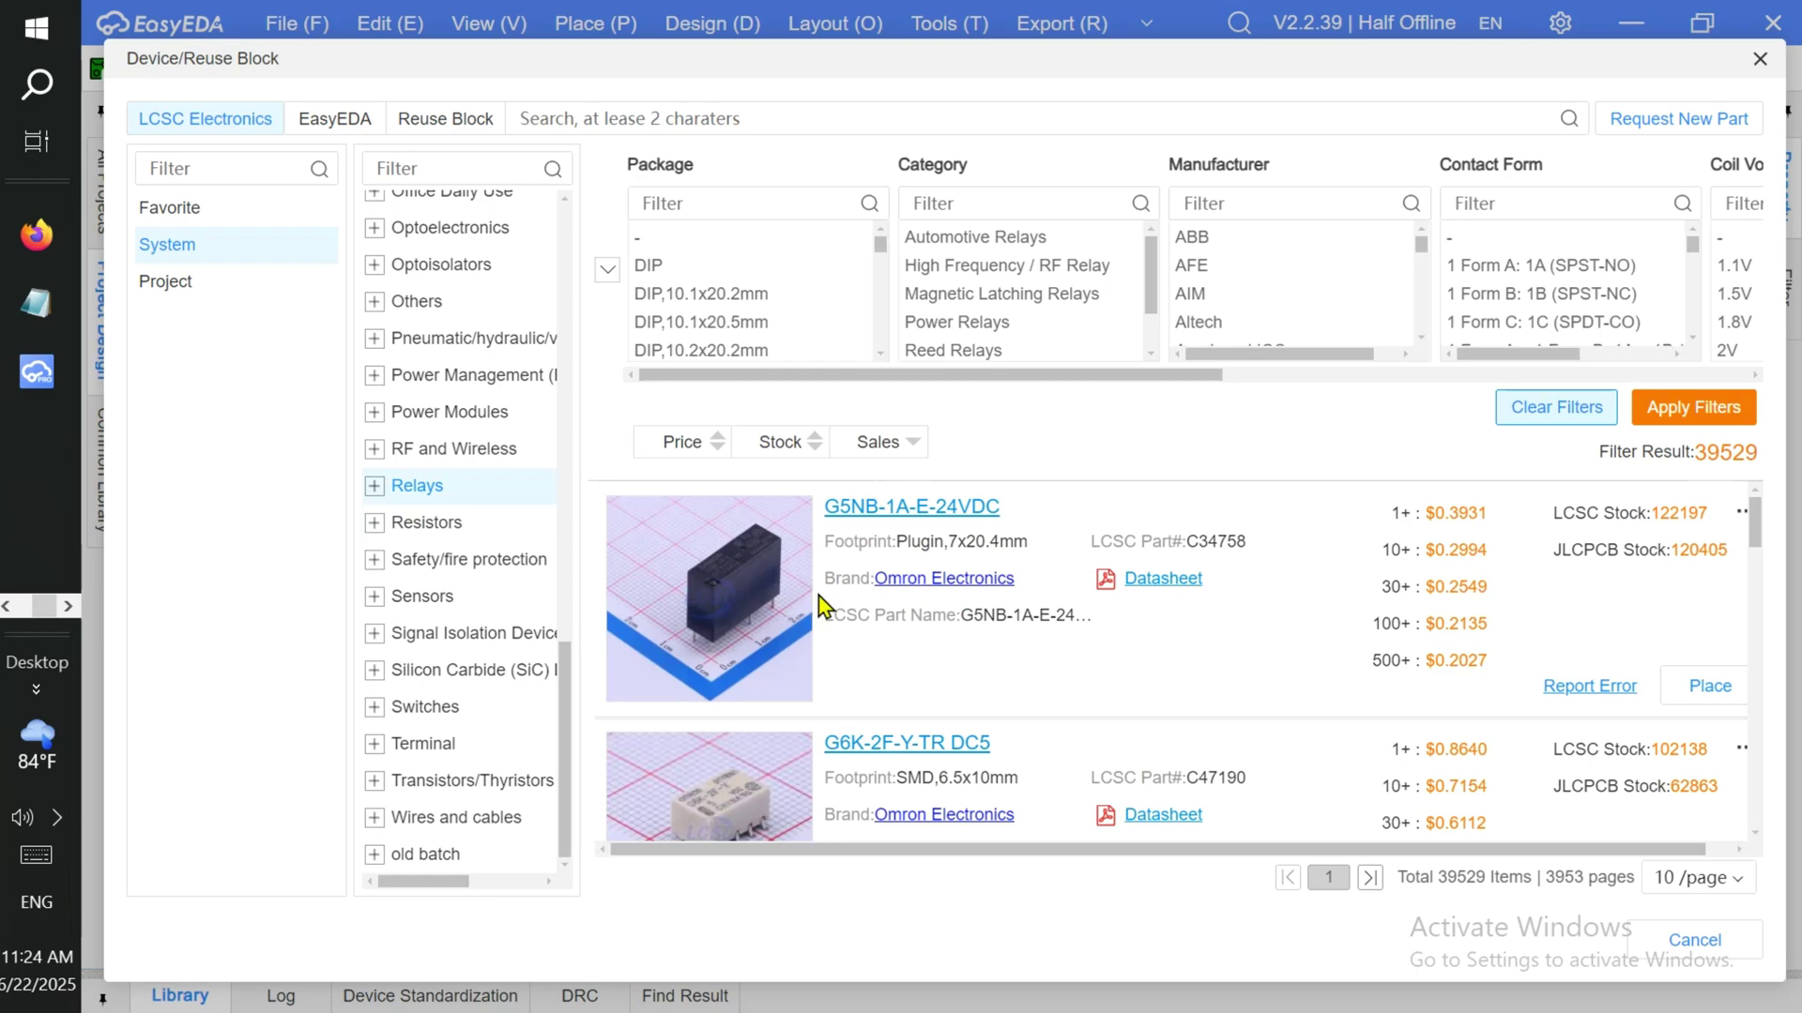
left_click(1721, 690)
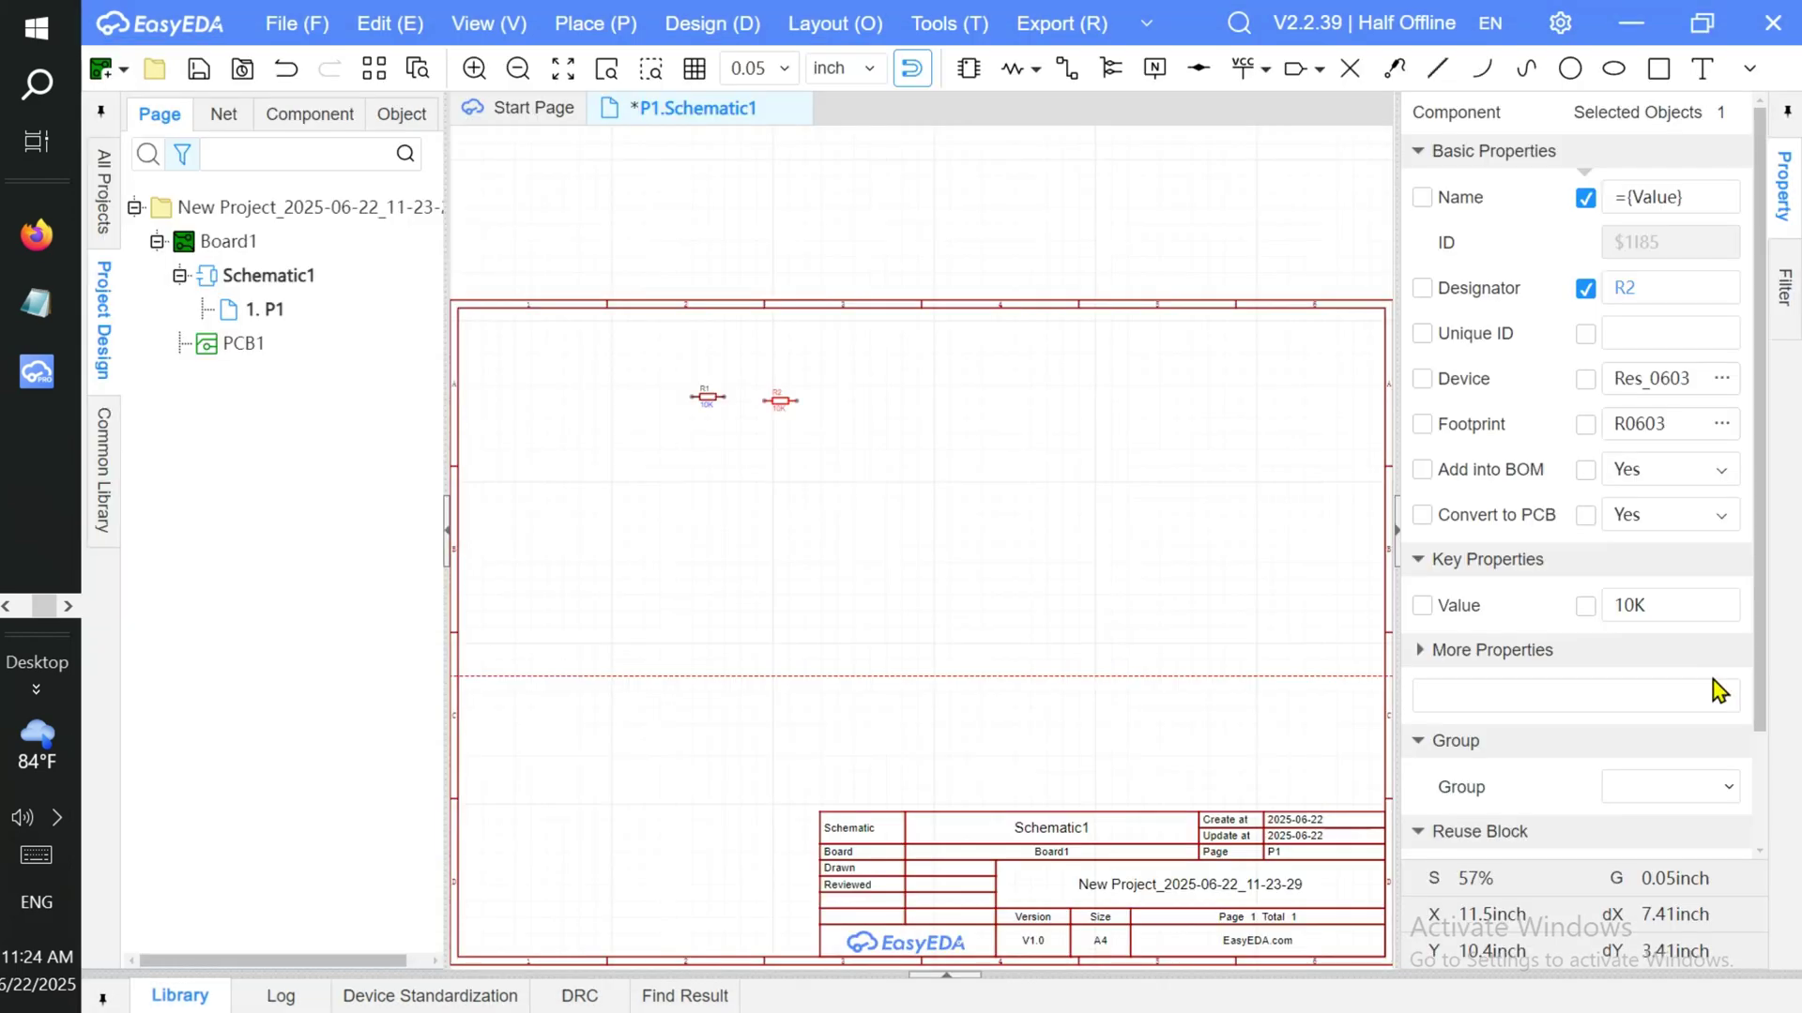
left_click(959, 493)
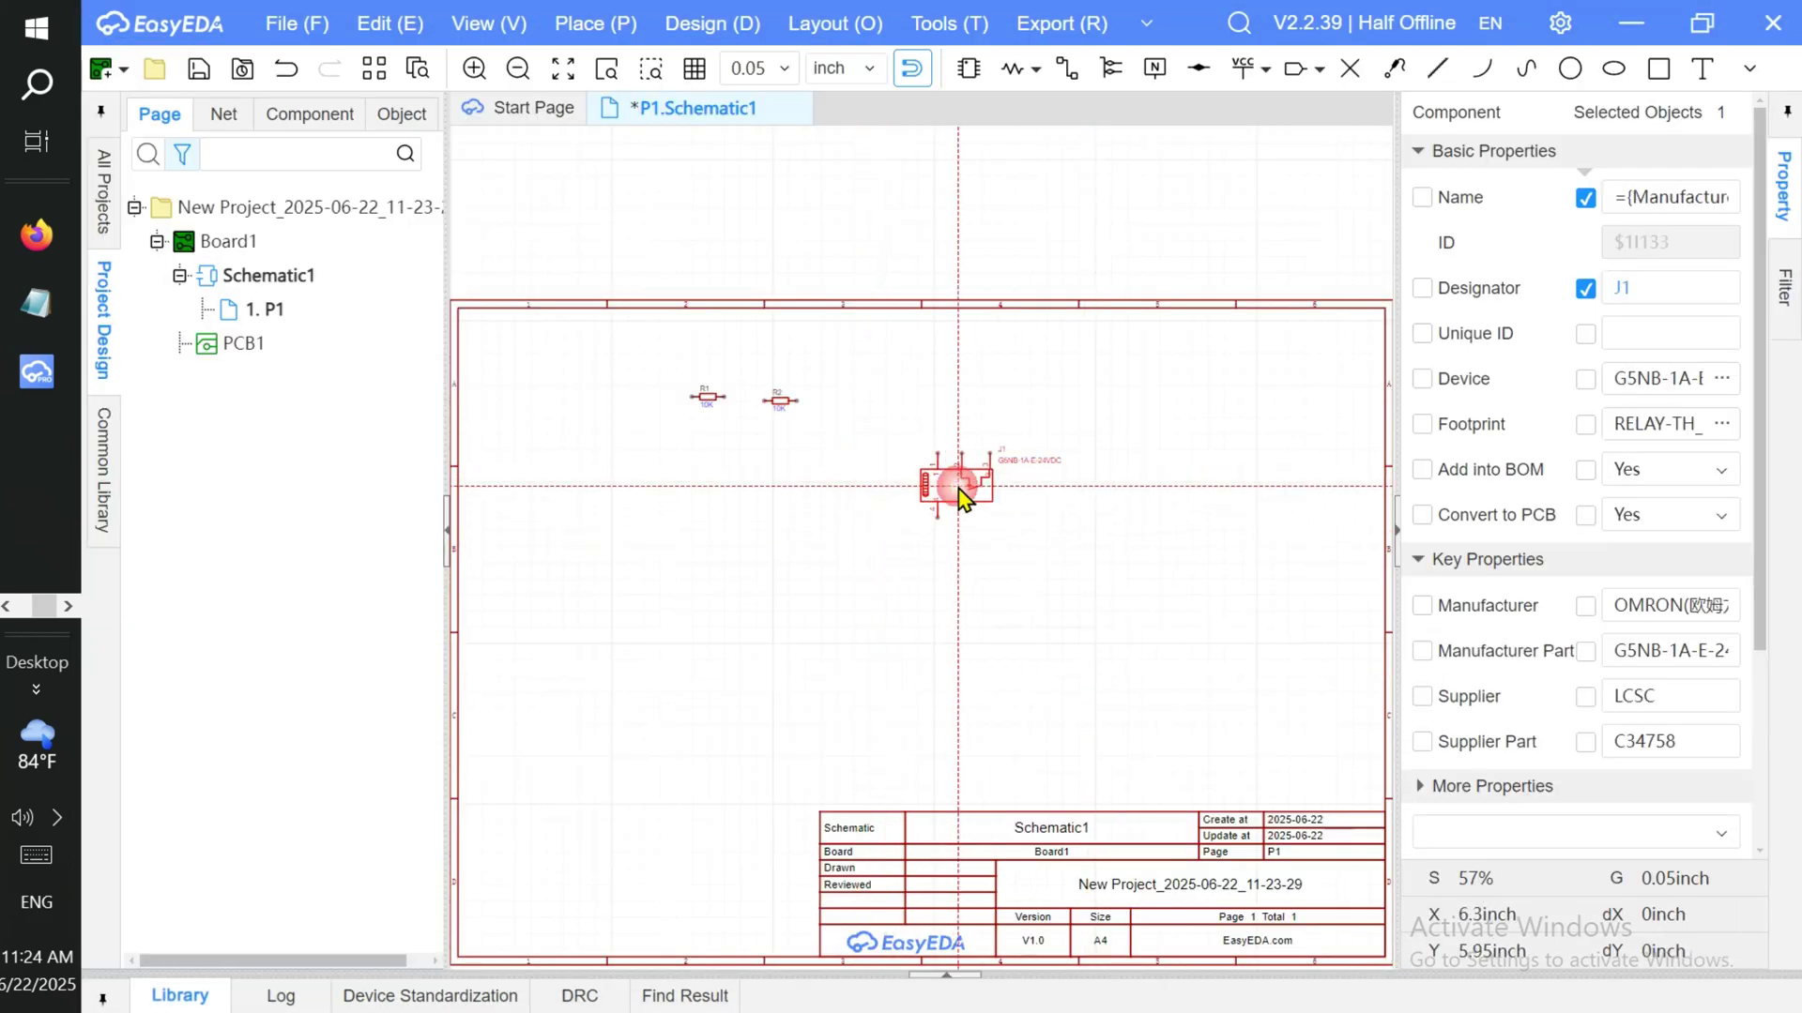
key("Escape")
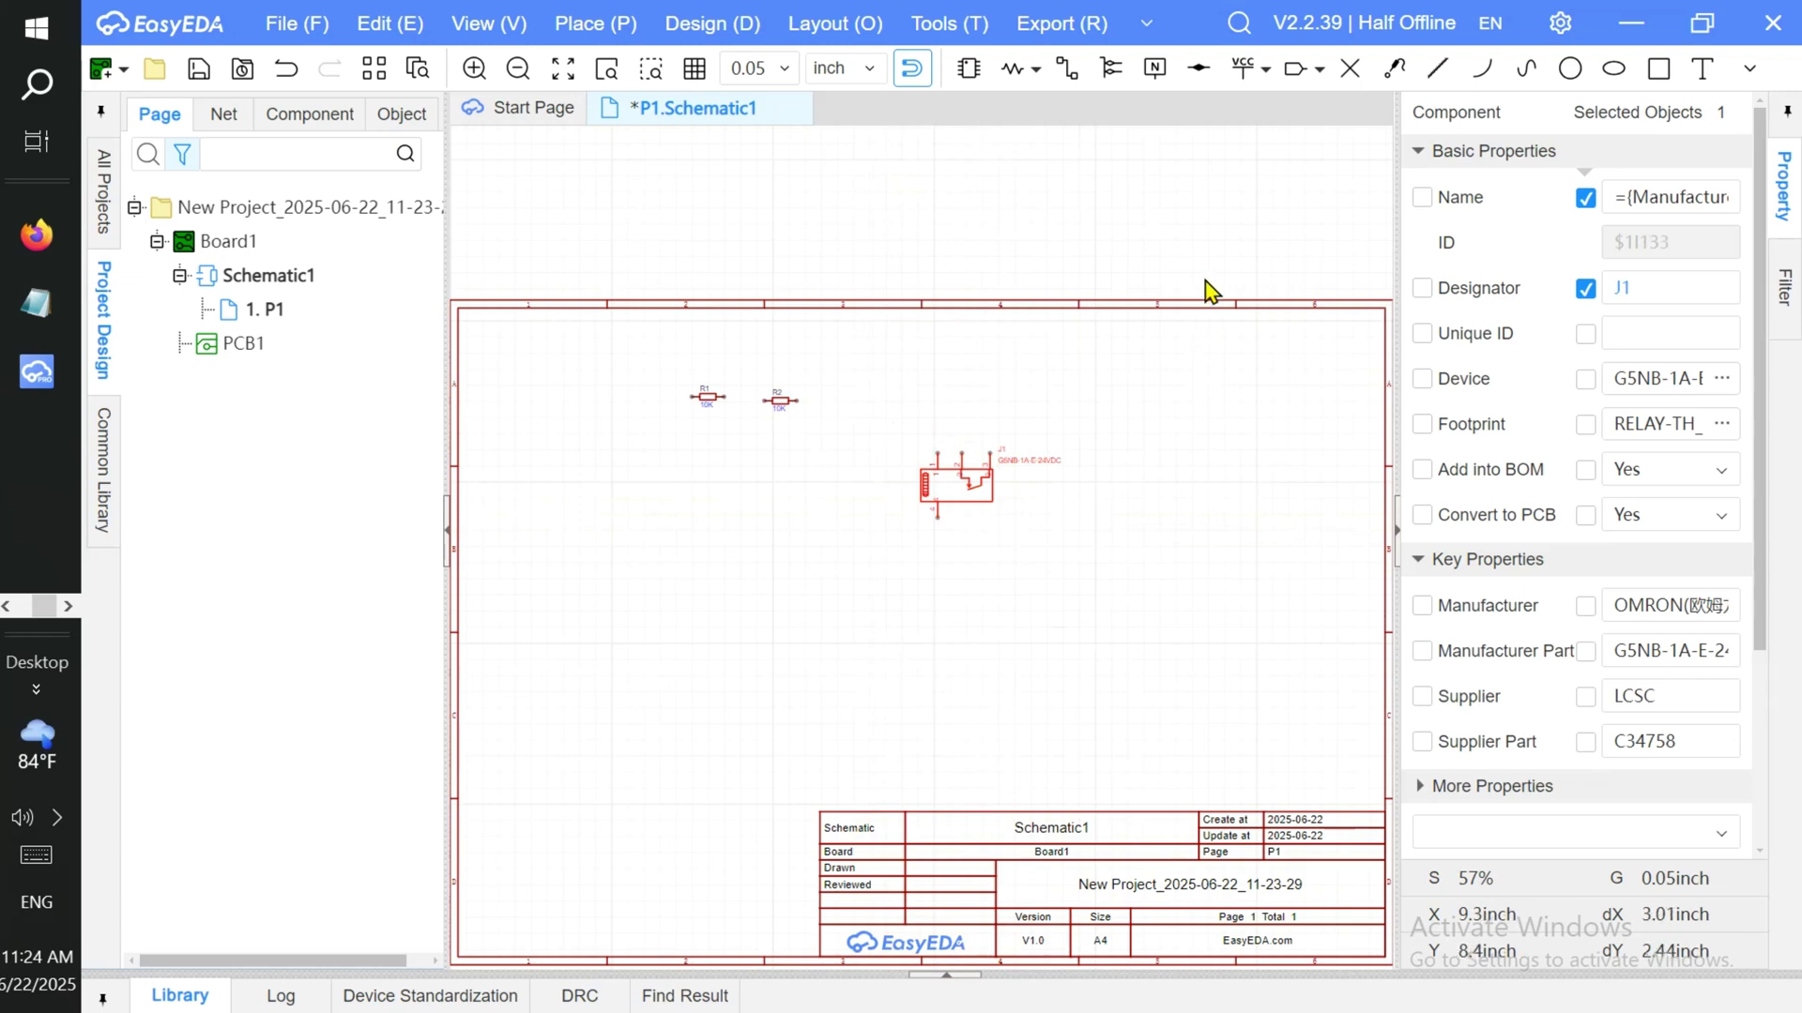
Zoom in on relay J1, then zoom back out and fit the whole sheet
left_click(608, 73)
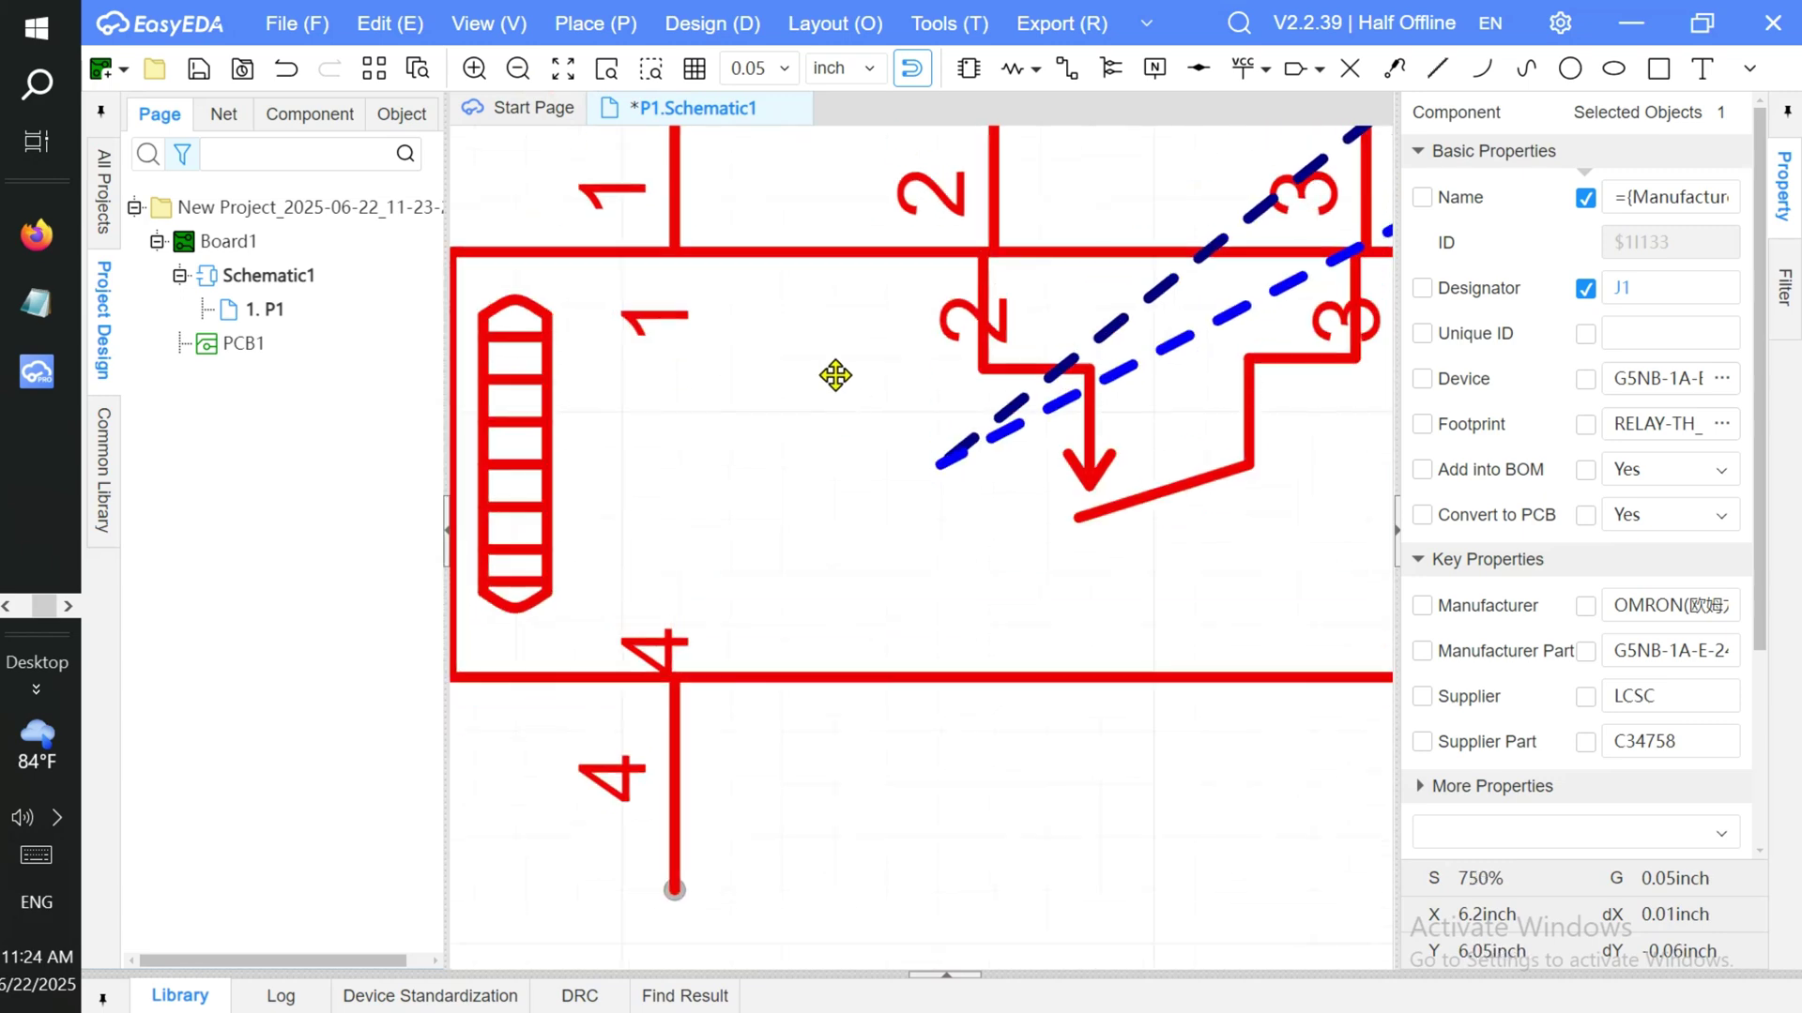
scroll(831, 370, "up", 2)
scroll(829, 358, "up", 1)
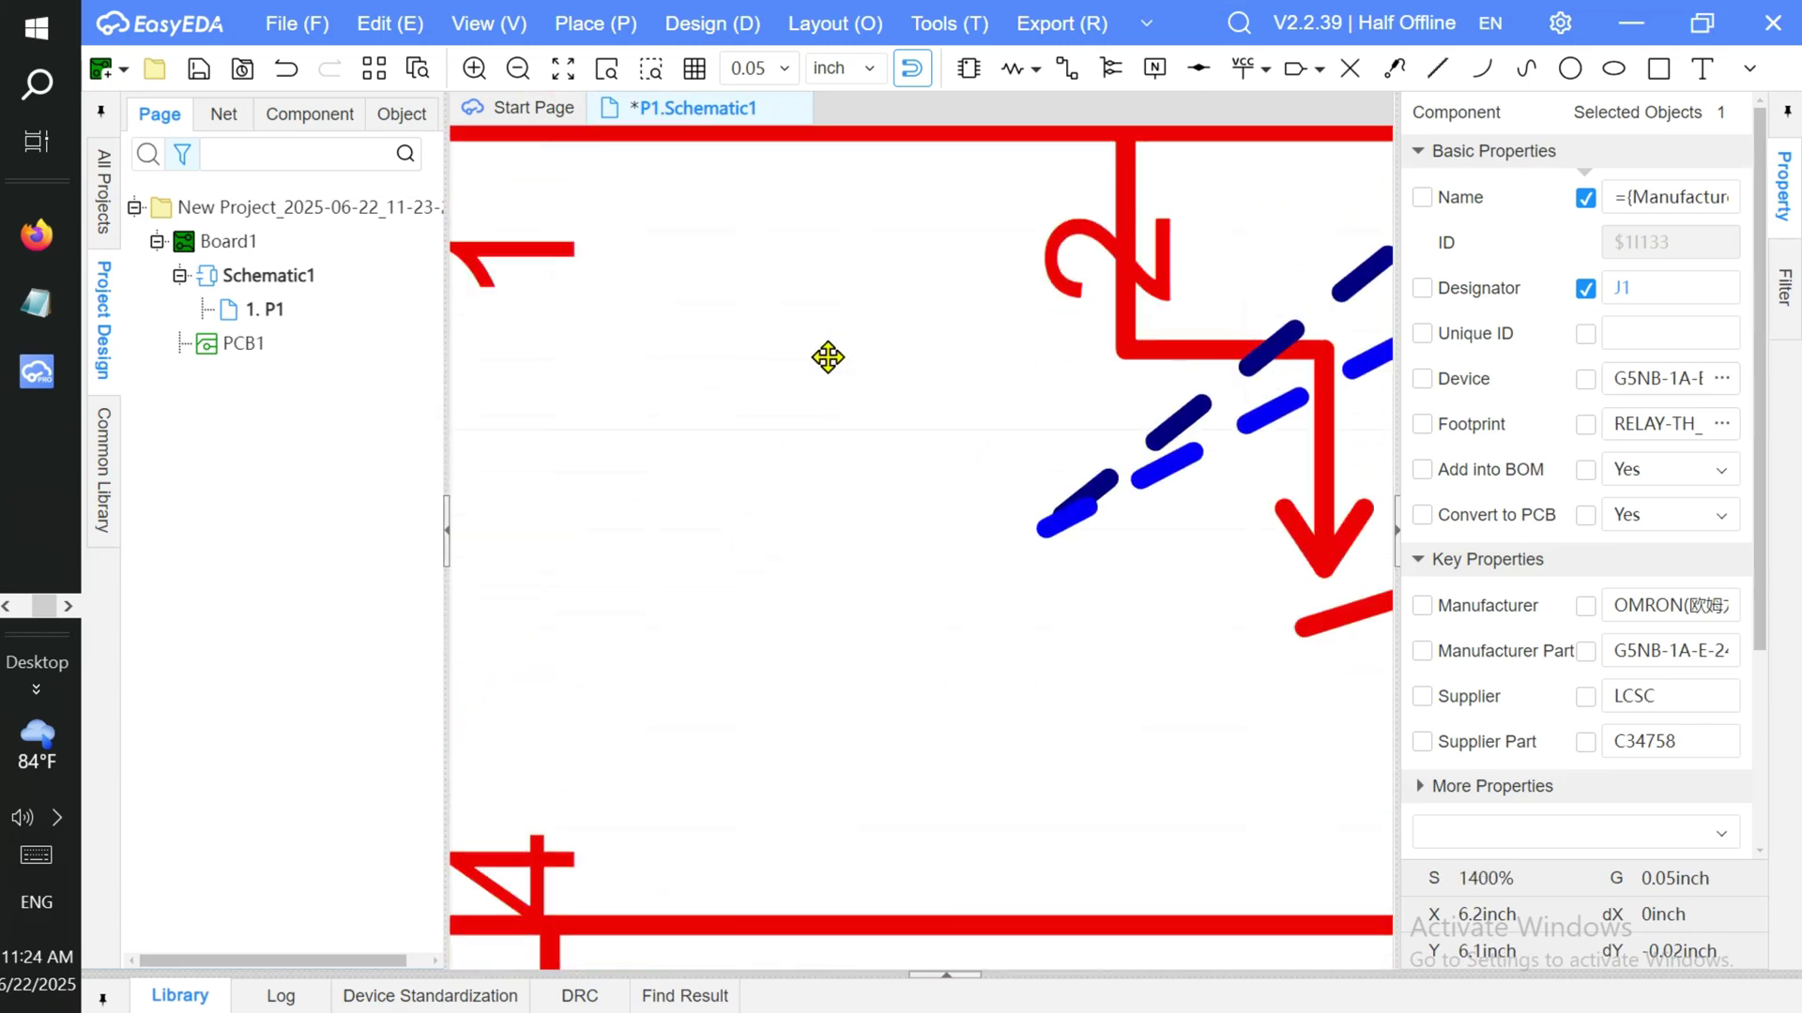
left_click(536, 73)
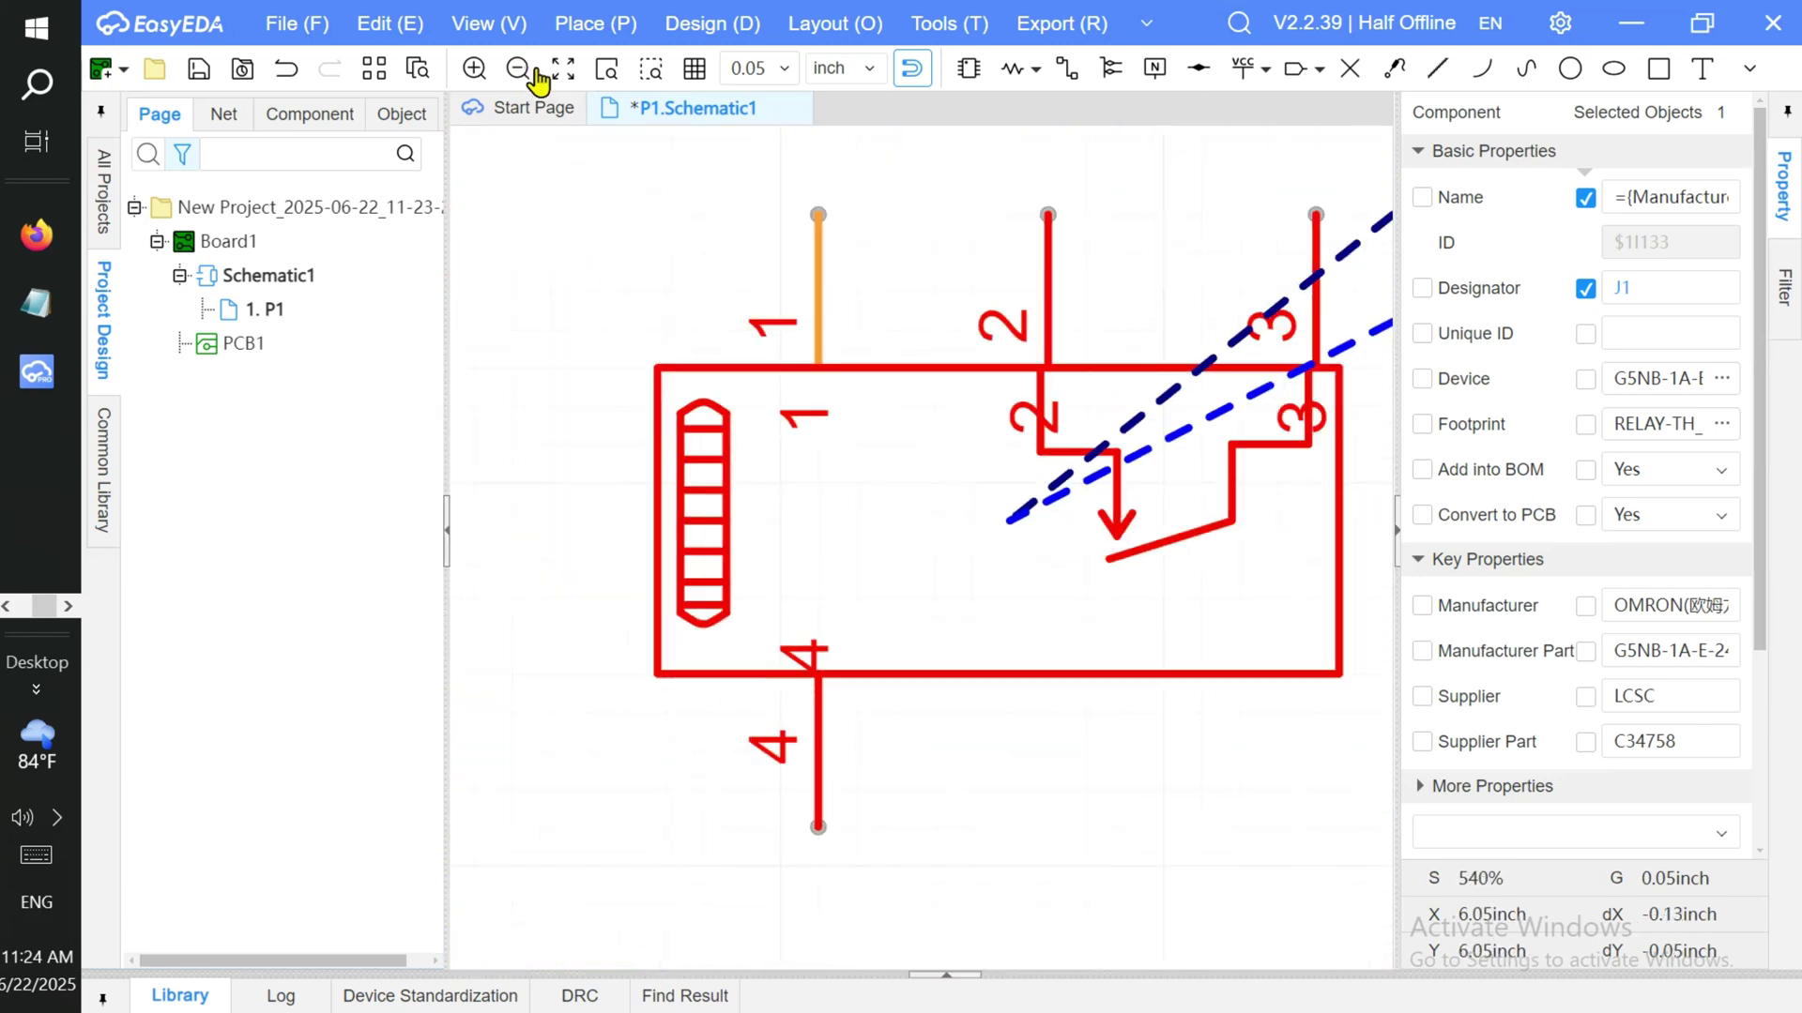
left_click(537, 73)
left_click(540, 81)
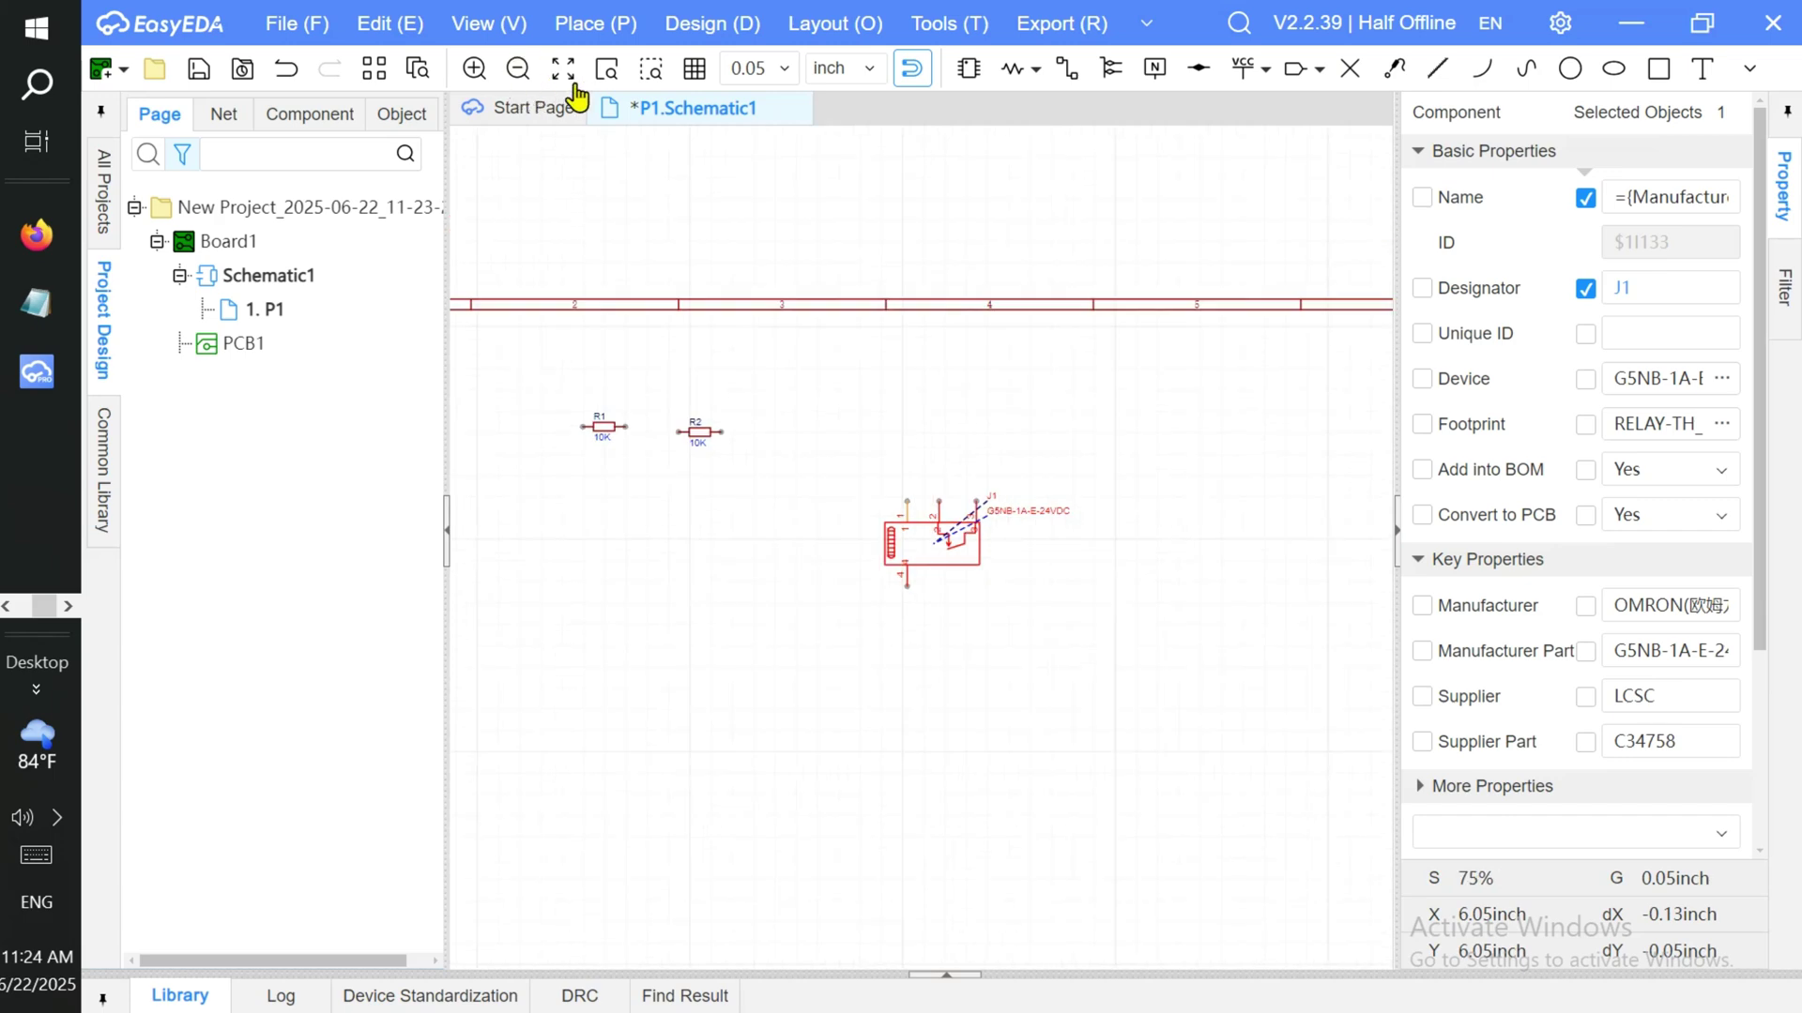
left_click(572, 79)
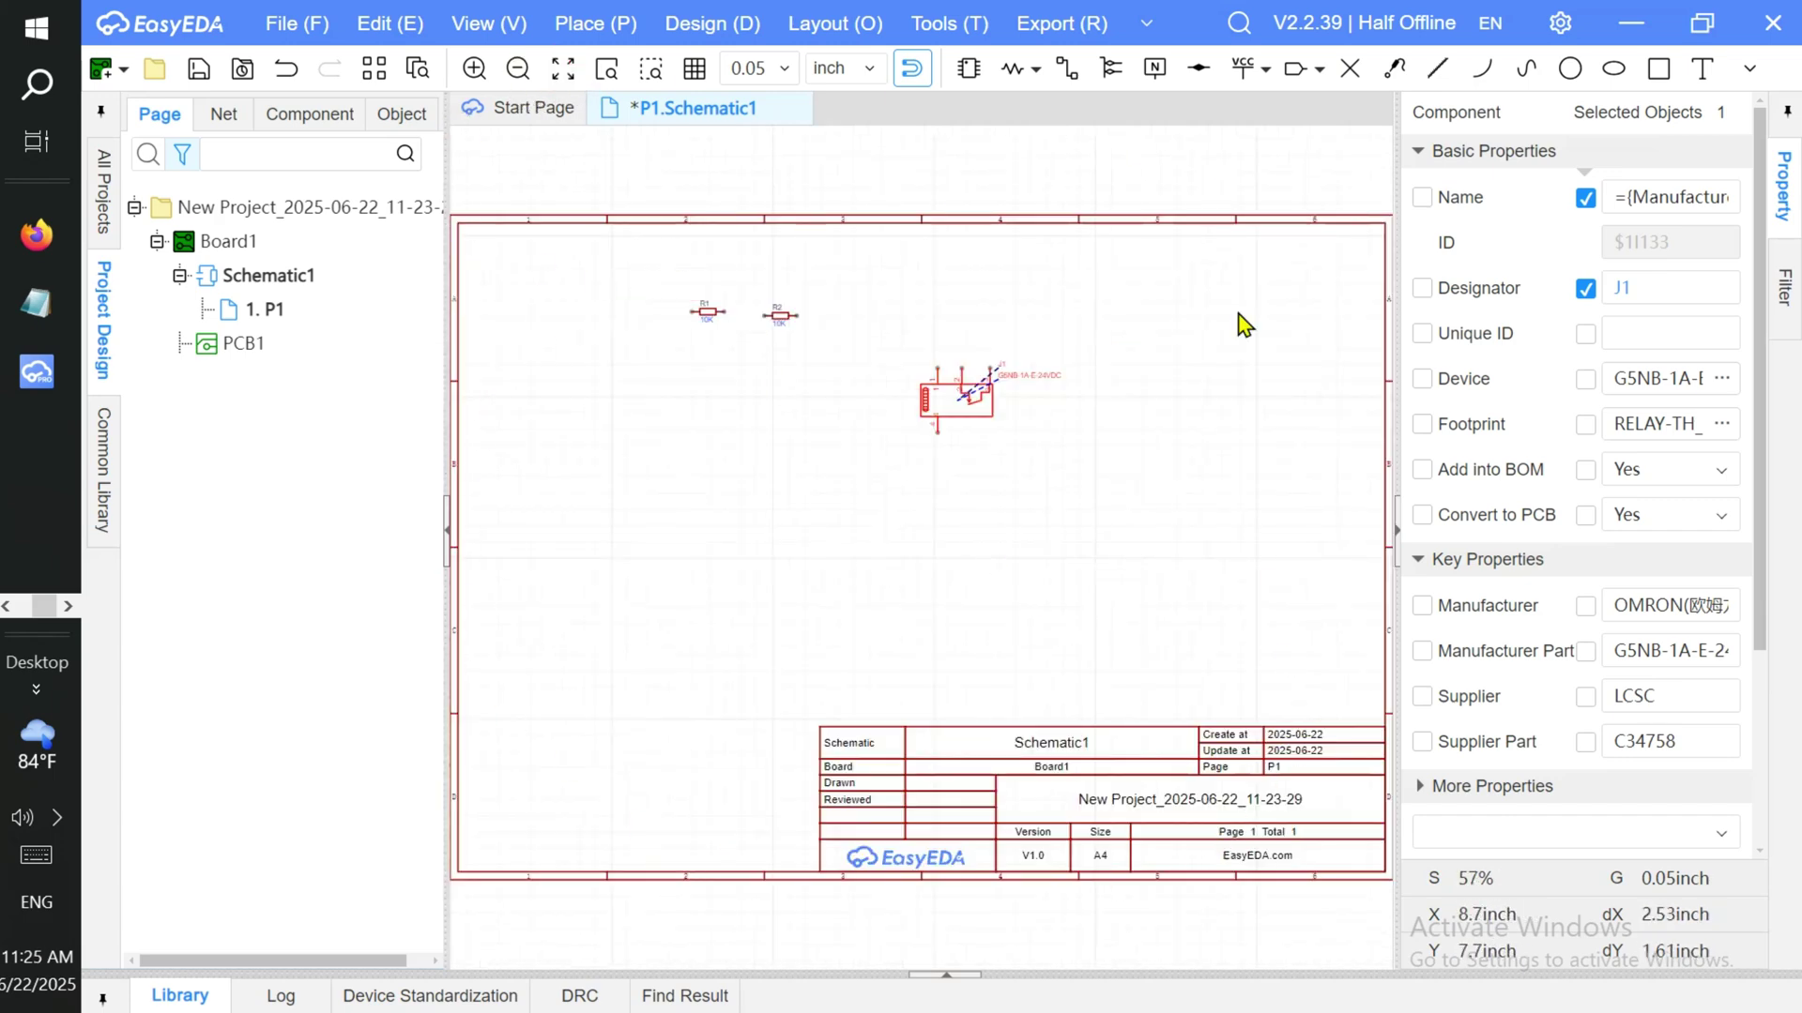
Zoom into a chosen region of the sheet with Zoom Area
left_click(650, 67)
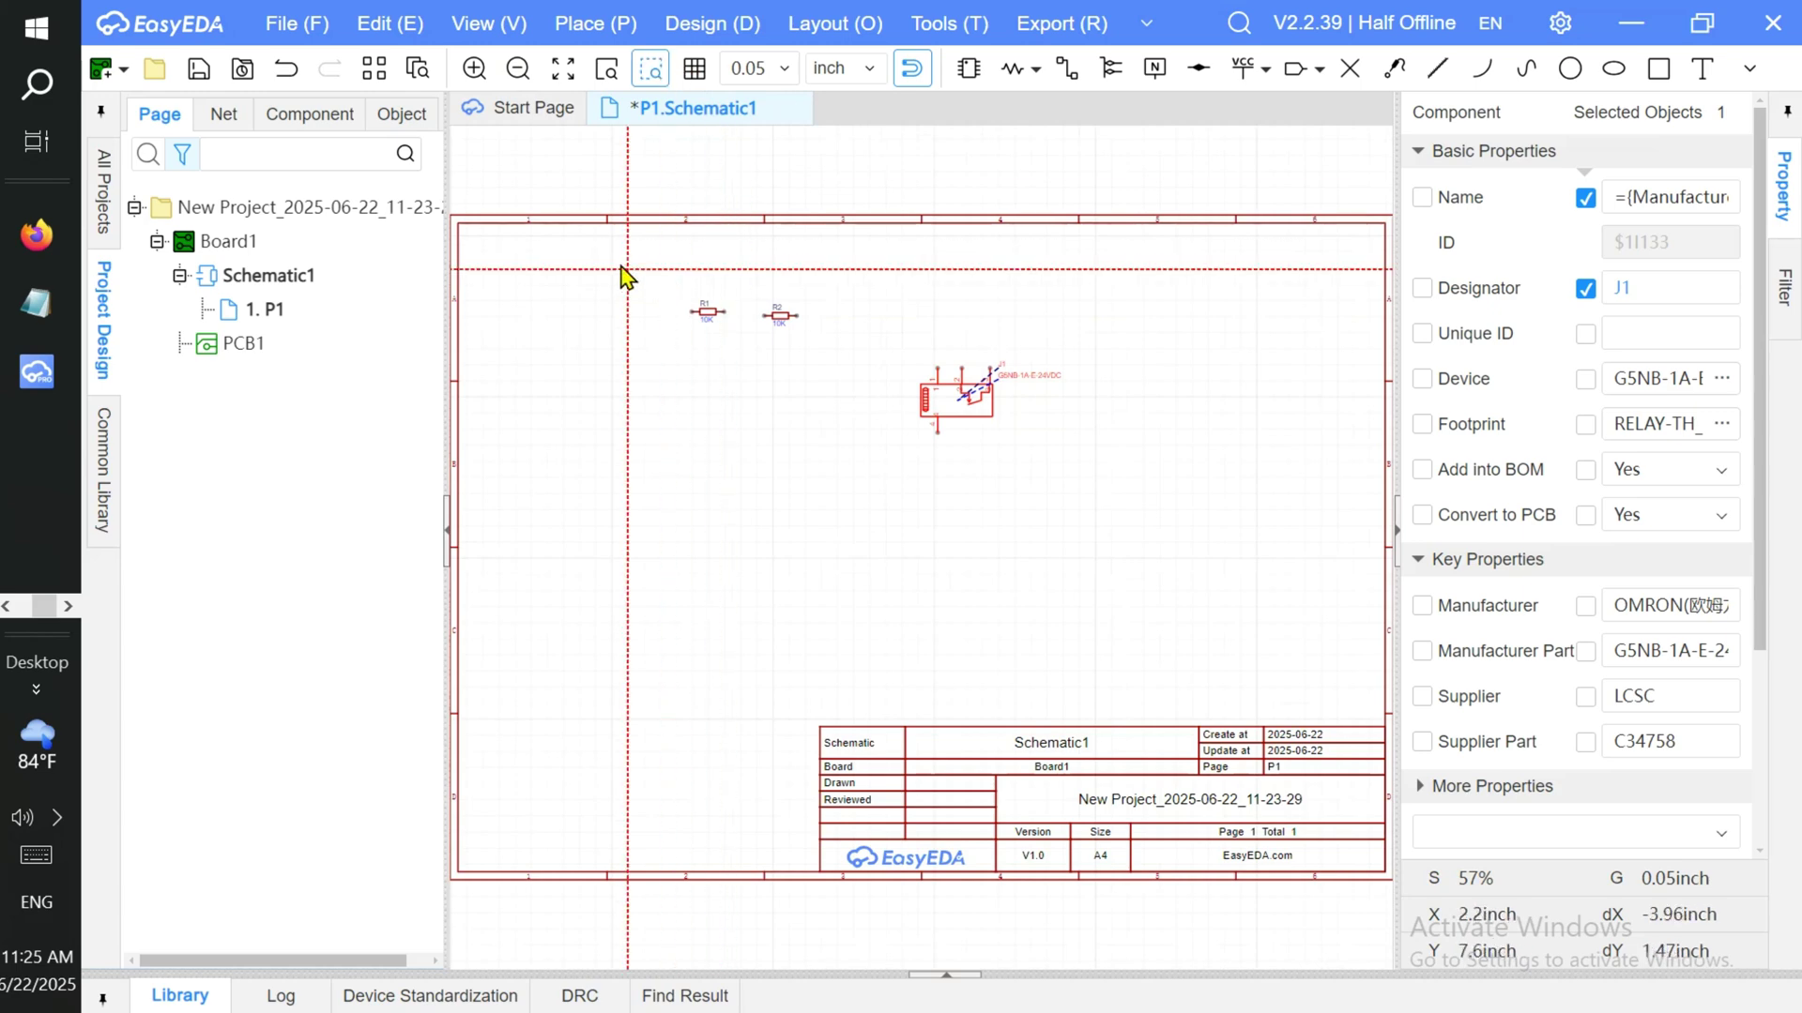
left_click(1121, 524)
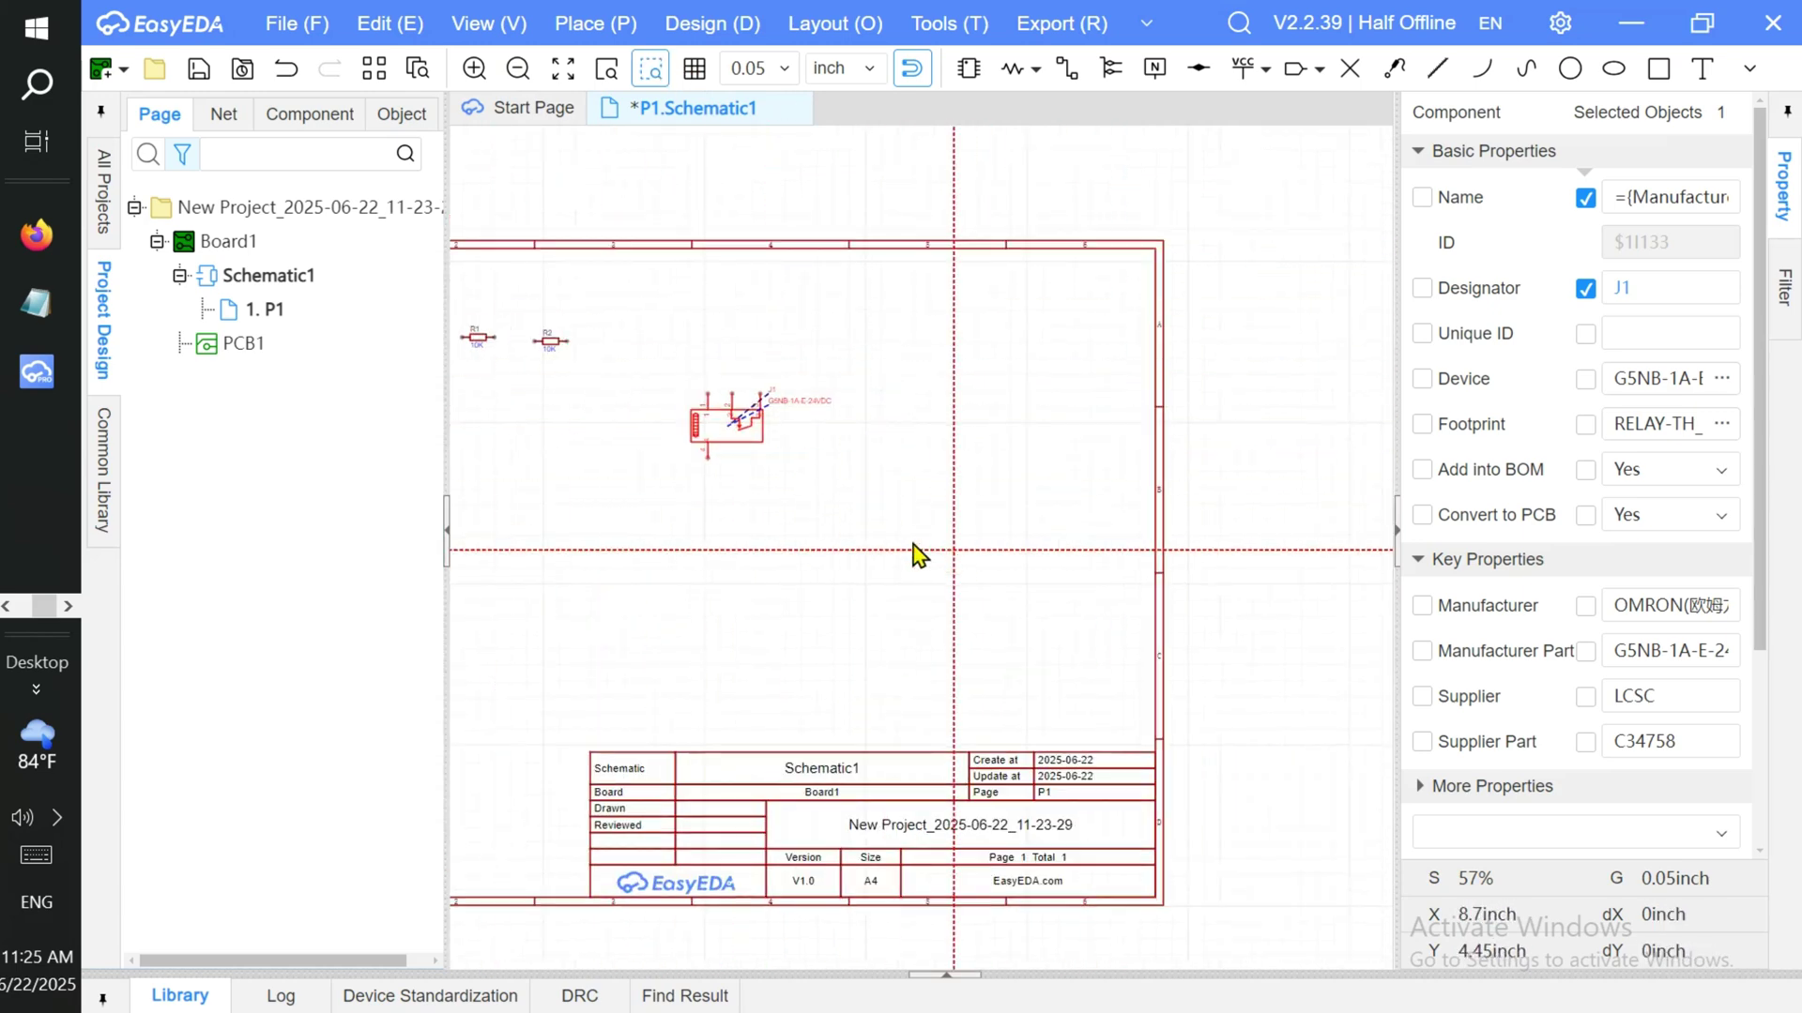
left_click_drag(1170, 551, 644, 77)
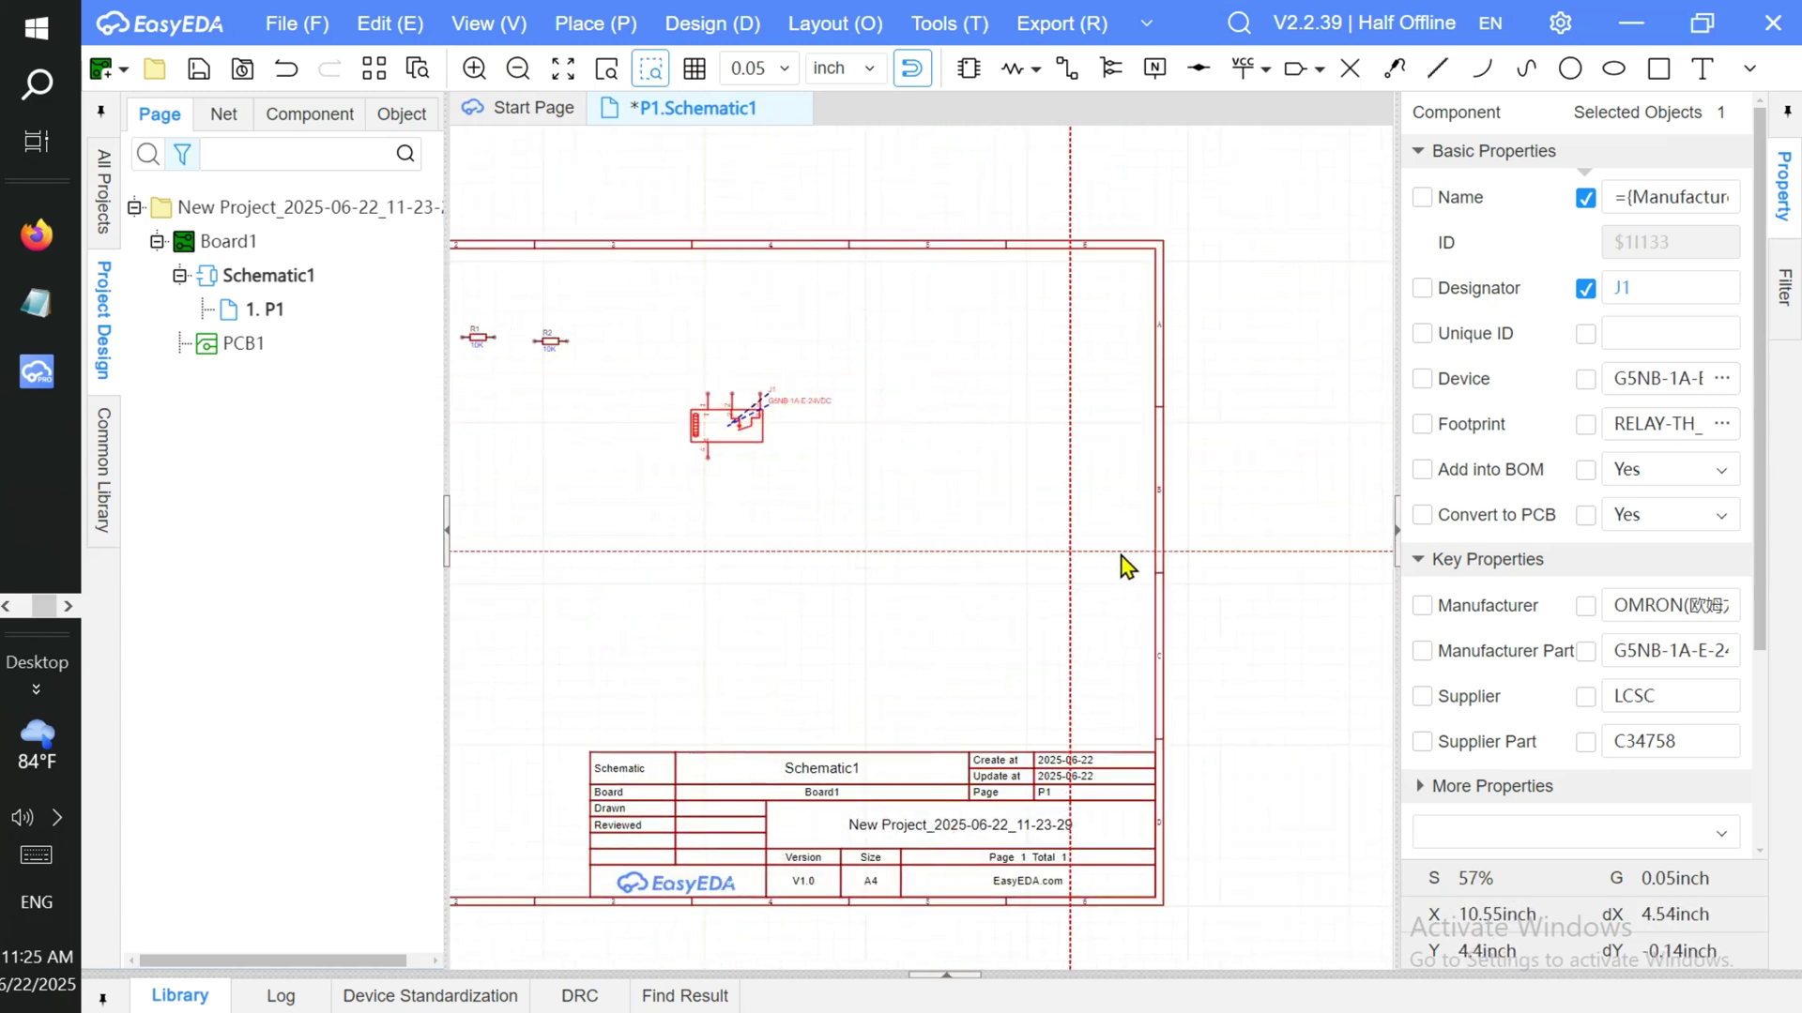
left_click(698, 71)
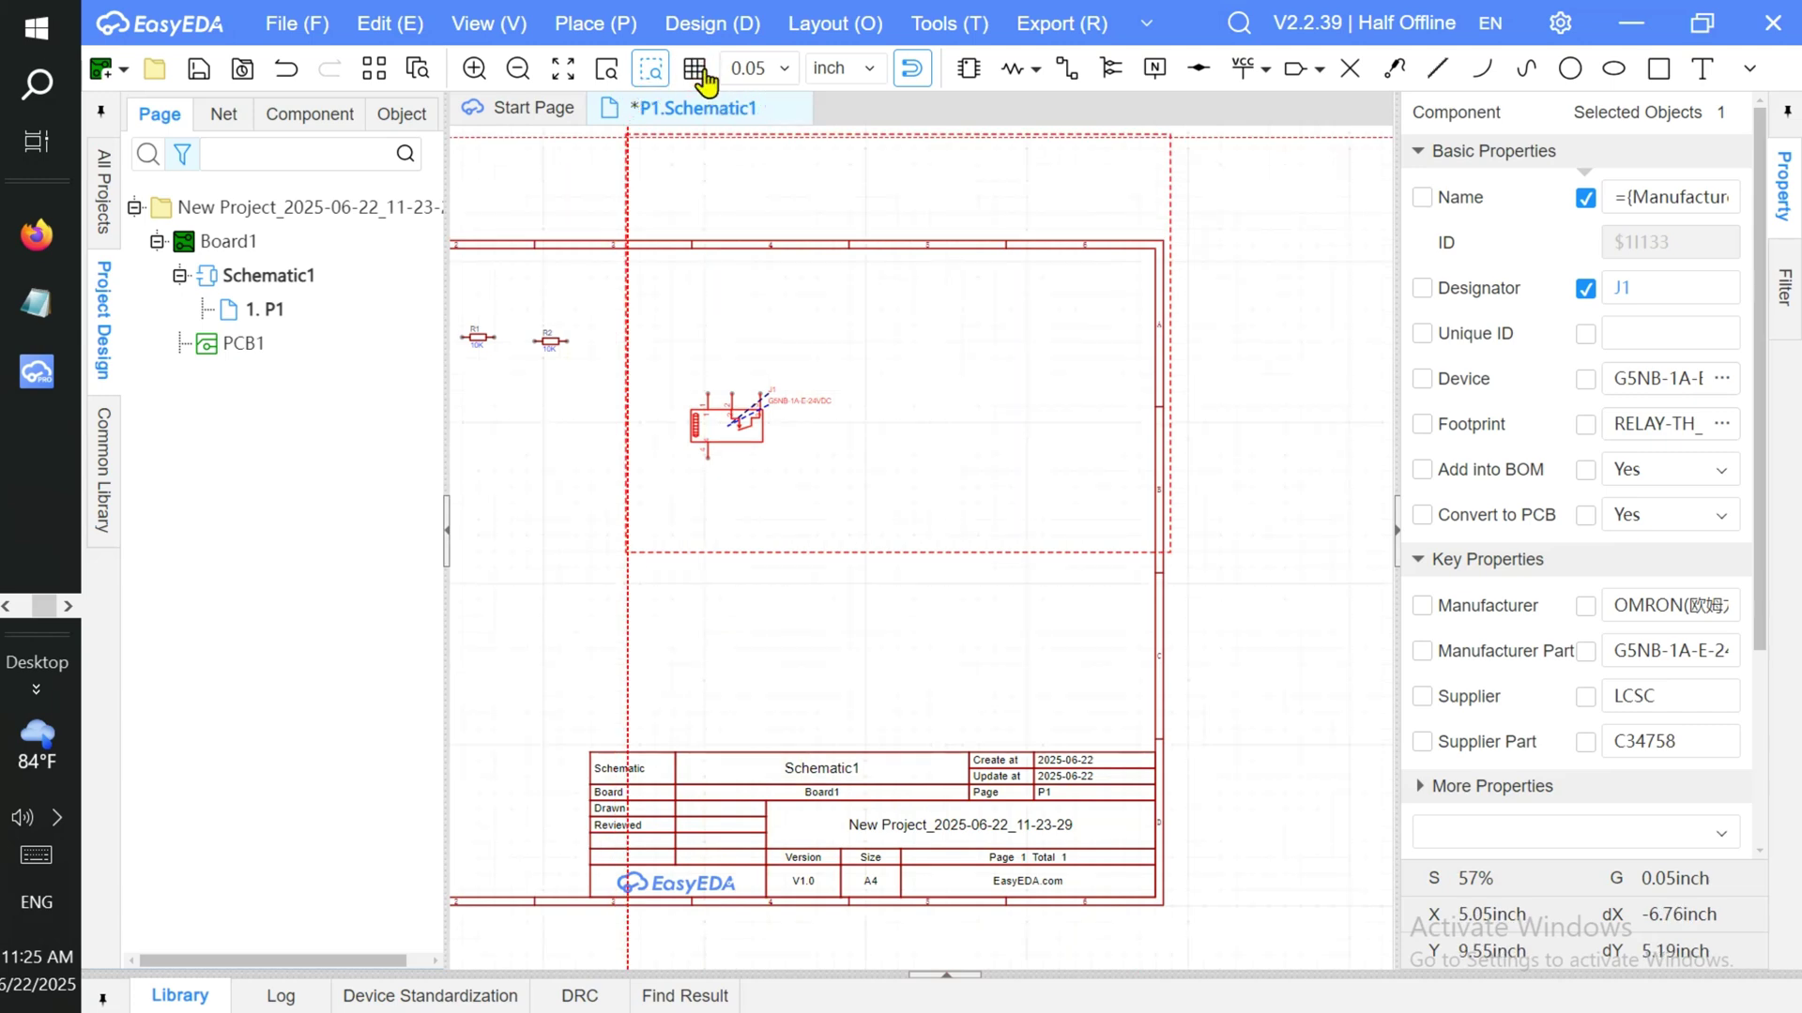